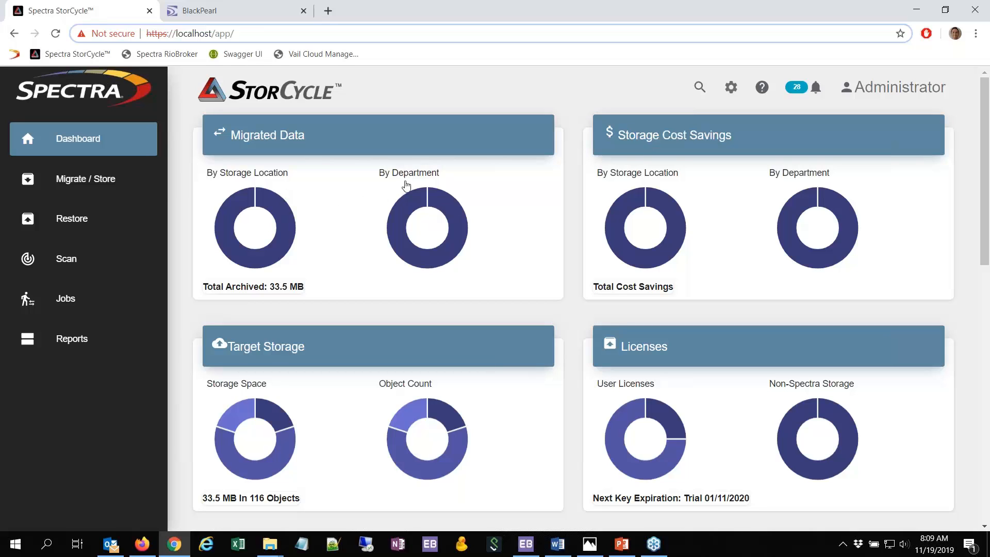
- Review the dashboard's storage, license, job performance and completed-scan sections, including the scan data chart for primary share
mouse_move(400, 200)
scroll(609, 407, "down", 2)
scroll(609, 407, "down", 5)
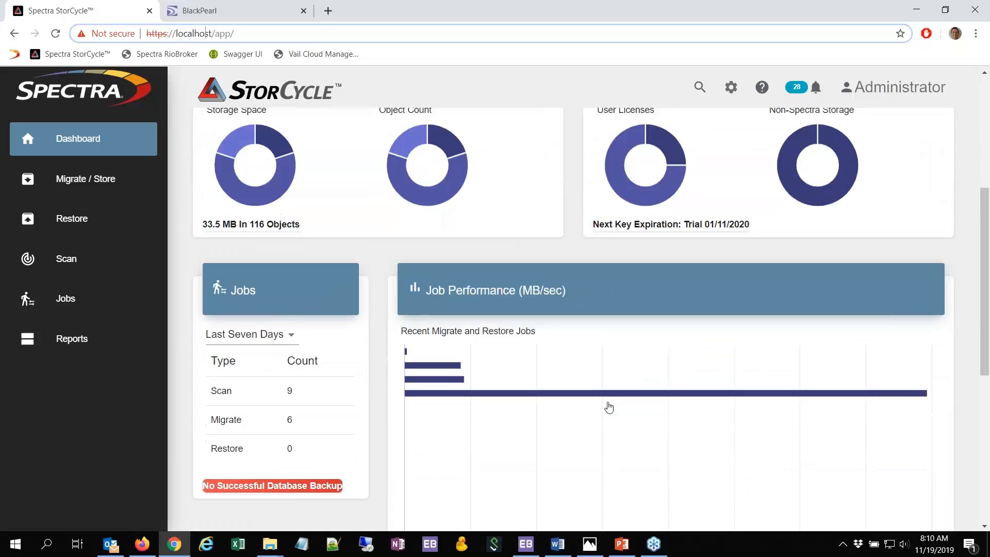
scroll(609, 407, "down", 1)
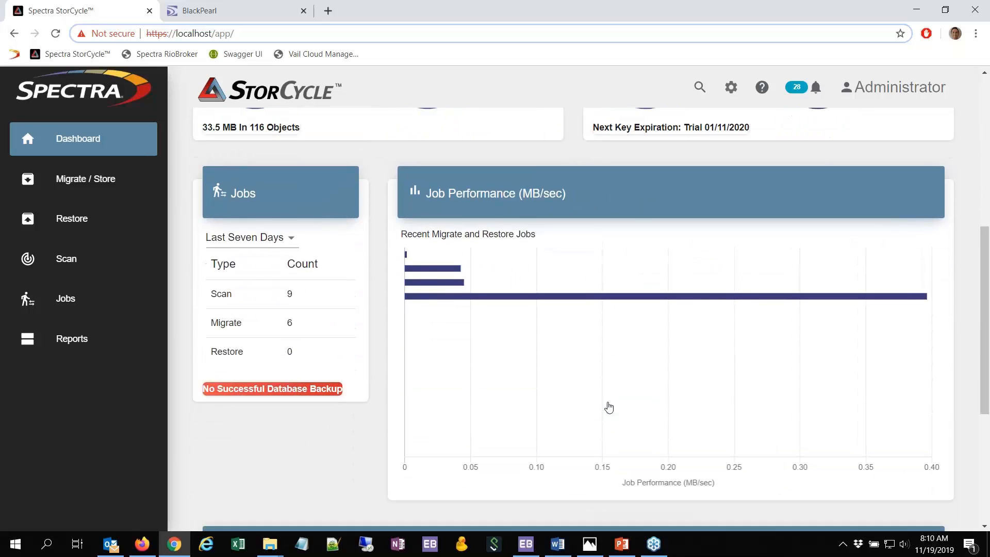
scroll(609, 408, "down", 4)
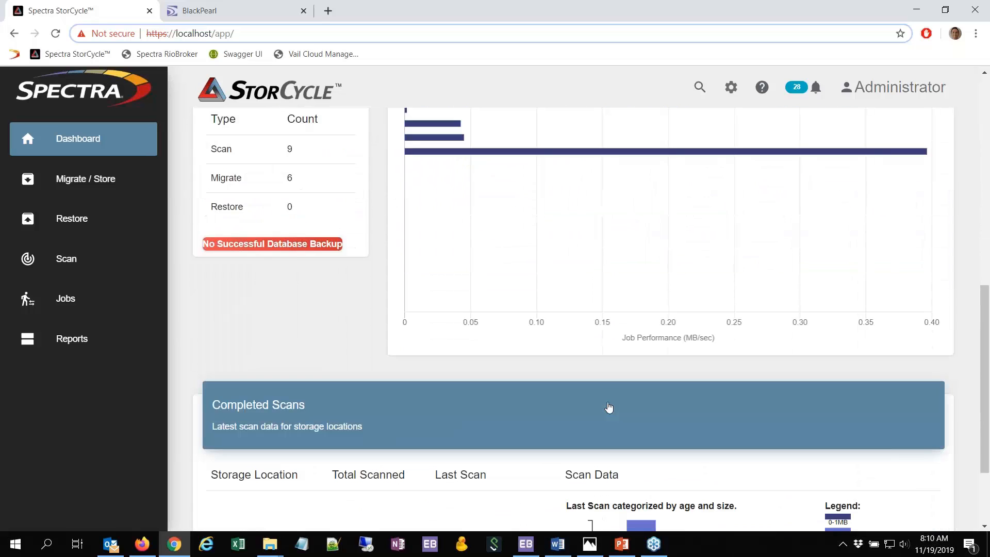
scroll(609, 407, "down", 1)
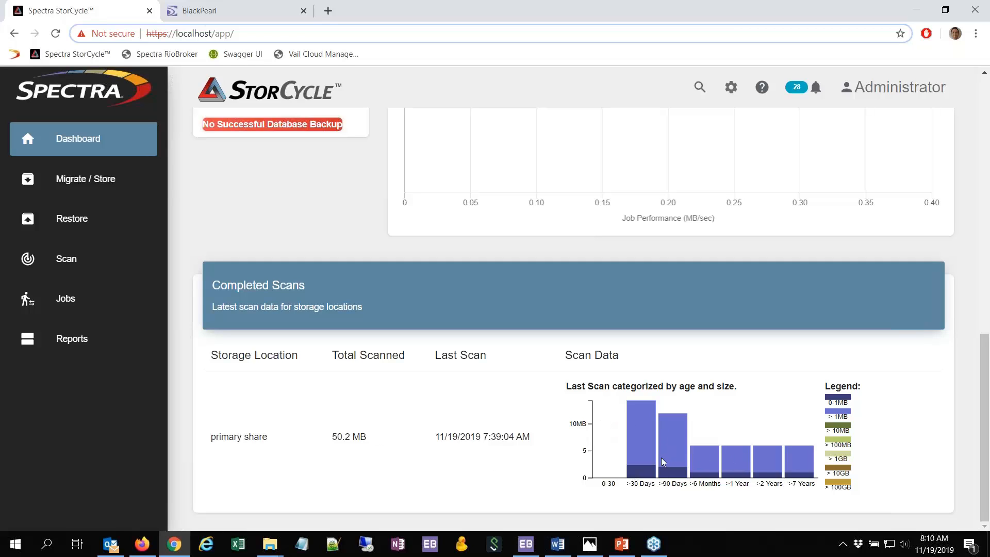
scroll(649, 445, "up", 1)
- Switch to Photos to view the sample StorCycle dashboard image, and return to the start of the live dashboard
left_click(596, 546)
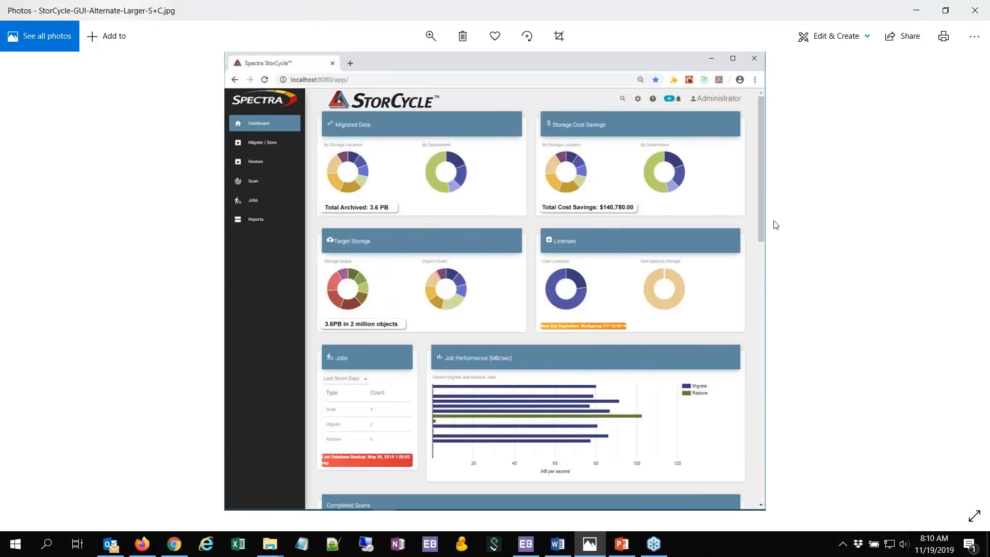
left_click(917, 12)
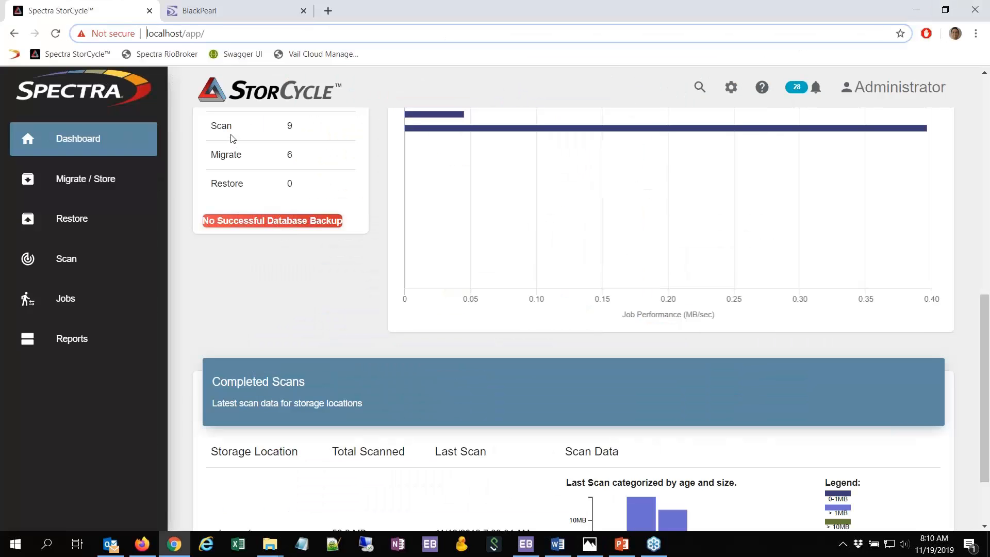
scroll(206, 165, "up", 7)
scroll(573, 319, "up", 3)
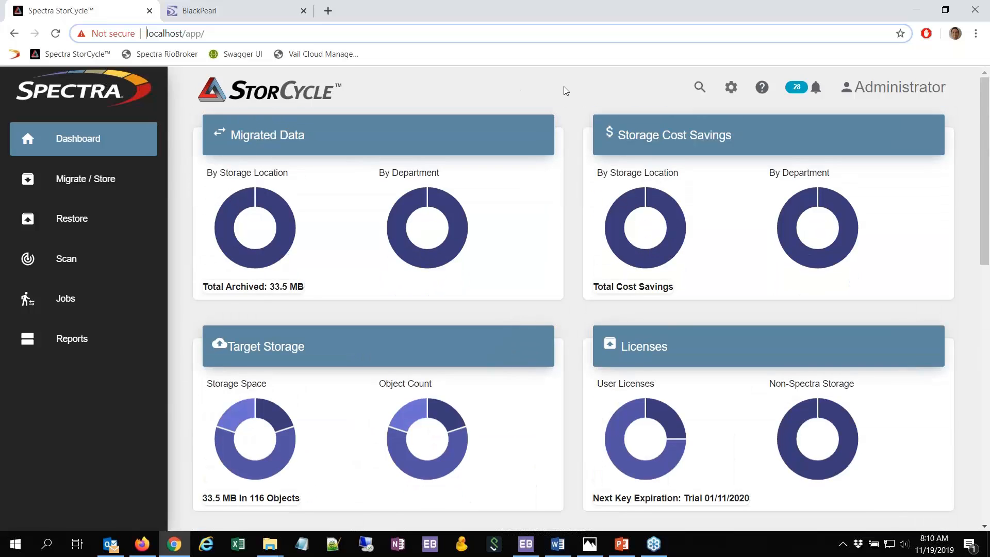
- Look over the configuration options and open the Storage locations page, highlighting the primary share source
left_click(732, 90)
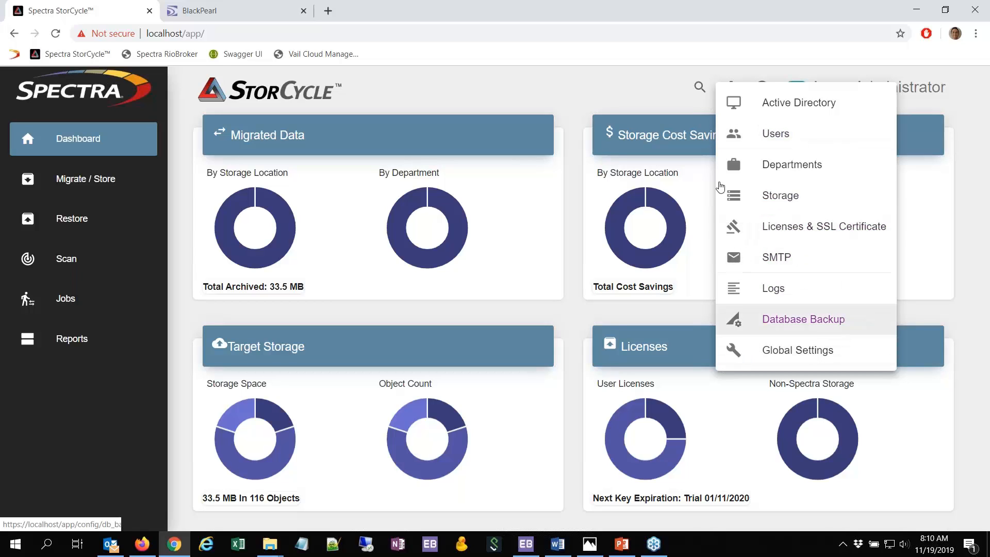
left_click(613, 95)
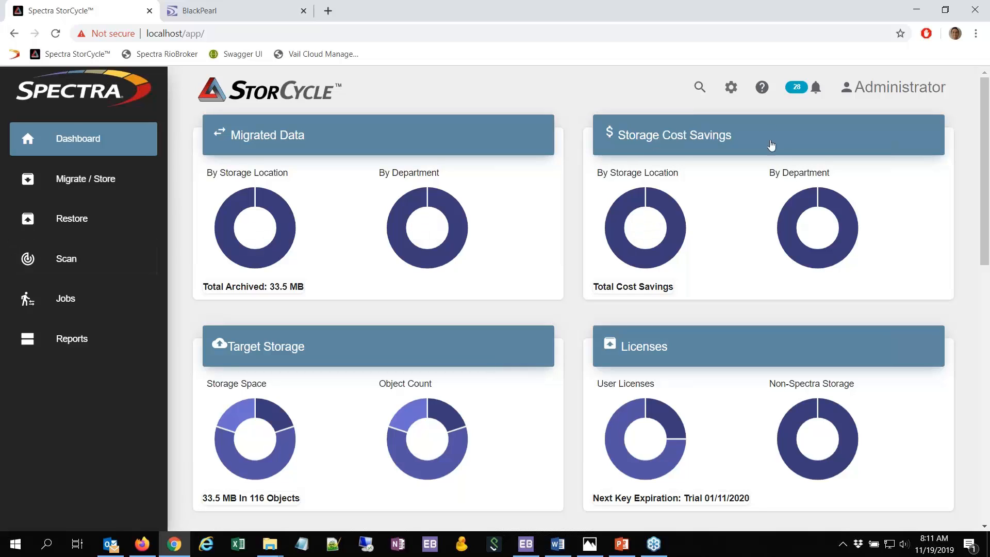
left_click(730, 88)
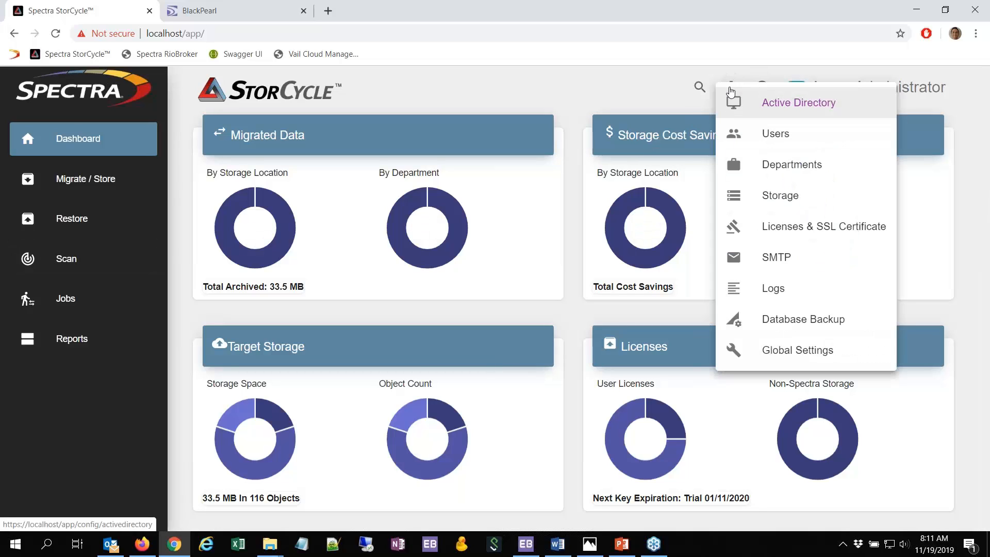
left_click(748, 206)
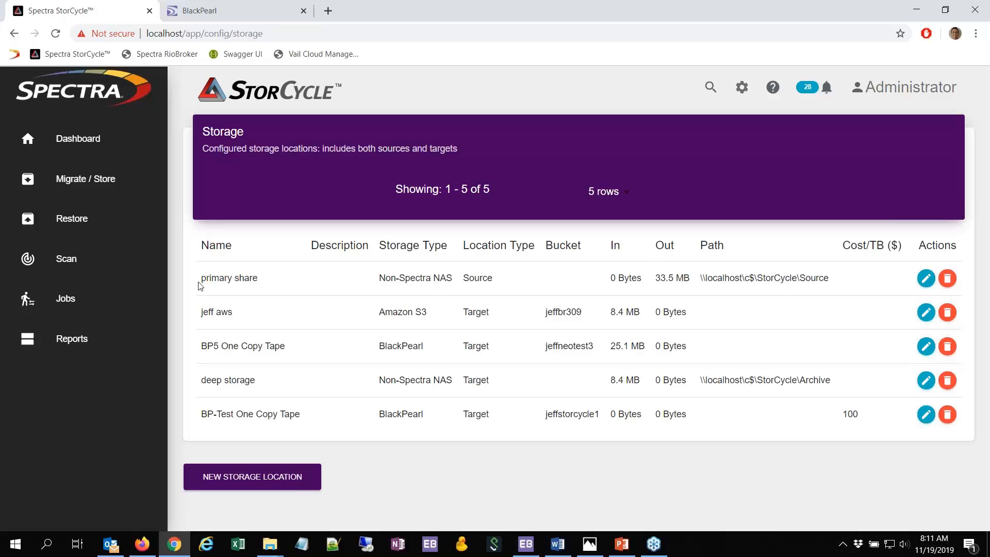
left_click_drag(202, 279, 262, 281)
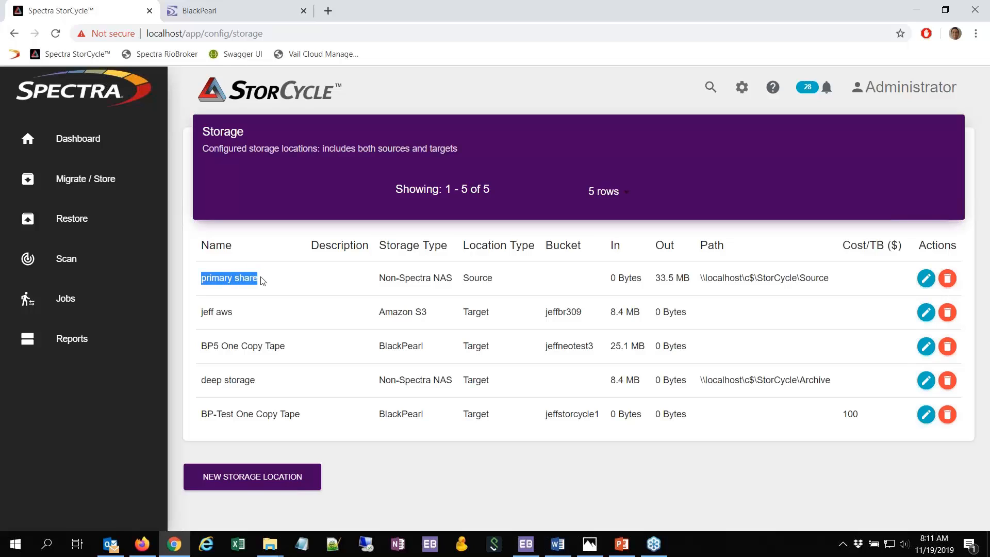
- Show the Basic Architecture slide in PowerPoint, and highlight BP-Test One Copy Tape back in StorCycle's storage list
left_click(622, 544)
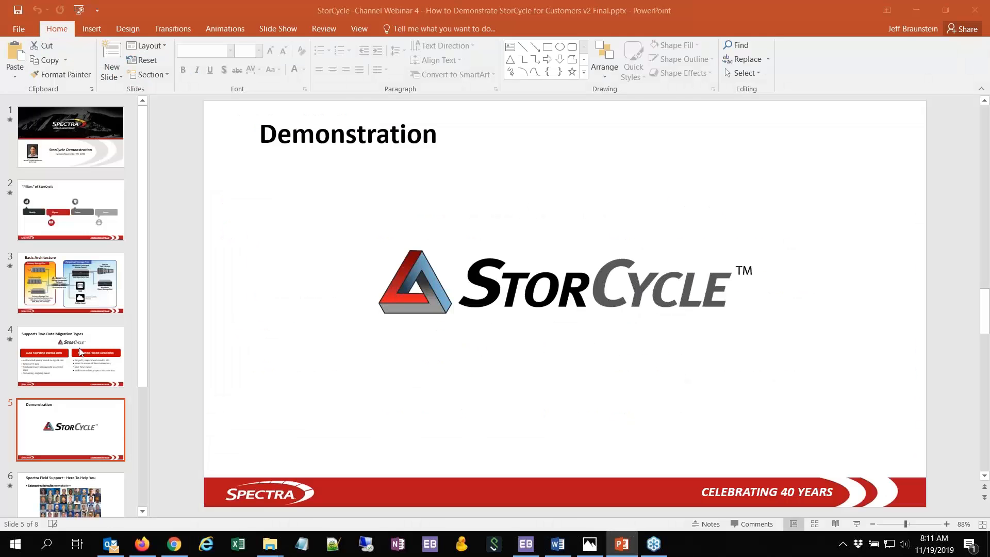
left_click(64, 288)
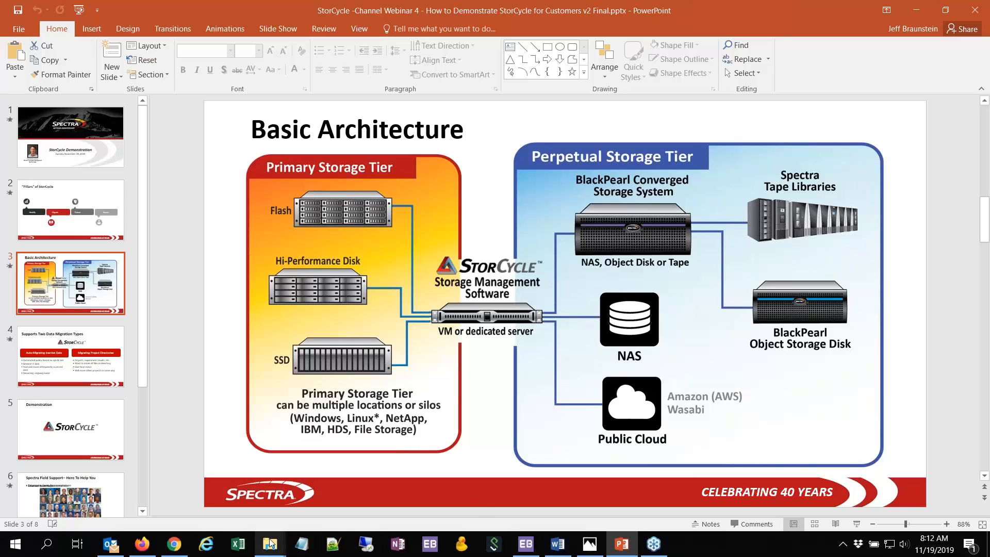
left_click(175, 543)
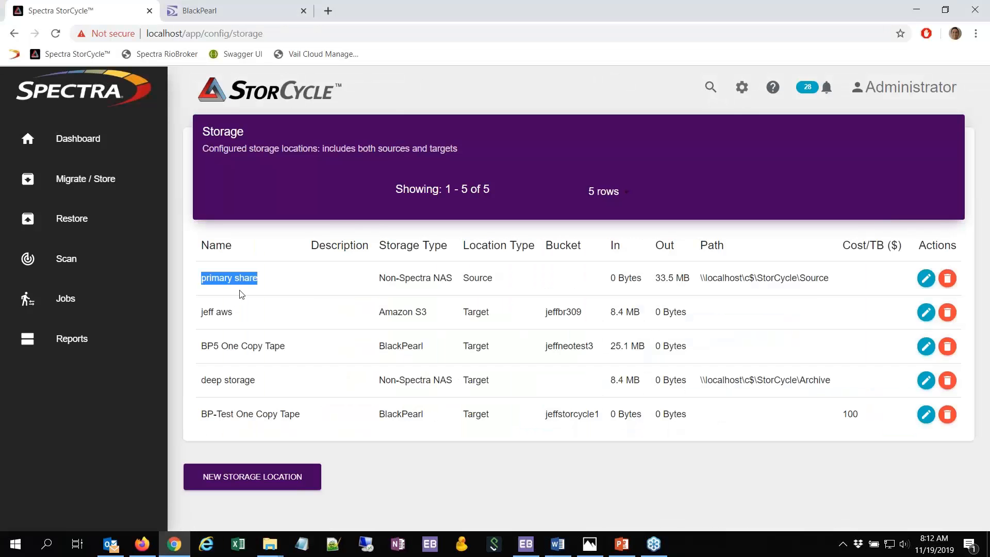
left_click_drag(268, 279, 200, 283)
left_click_drag(202, 414, 303, 420)
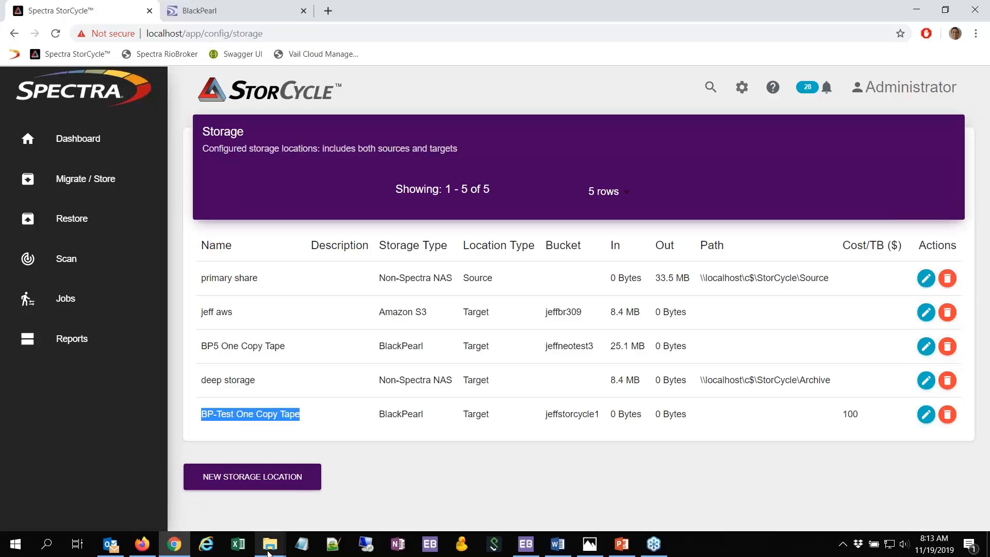
- Switch to the StorCycle Source folder in File Explorer and view the details of the ResearchProject-10 folder
mouse_move(268, 552)
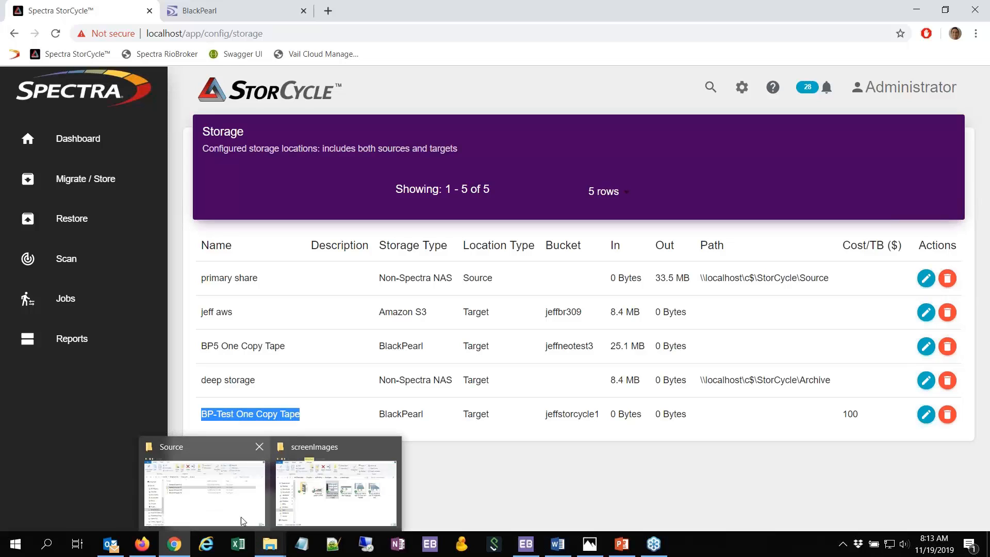
left_click(229, 502)
left_click_drag(175, 102, 364, 115)
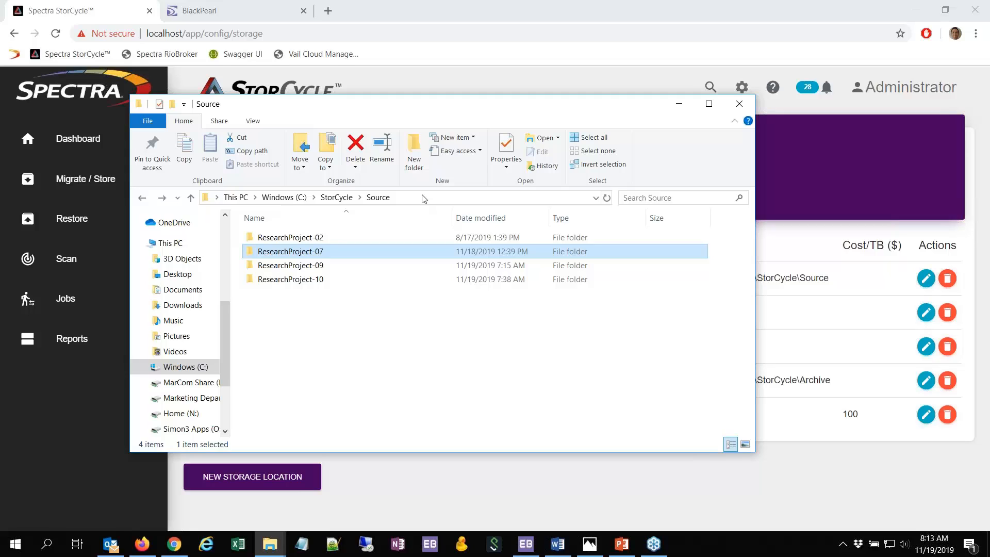
left_click(256, 282)
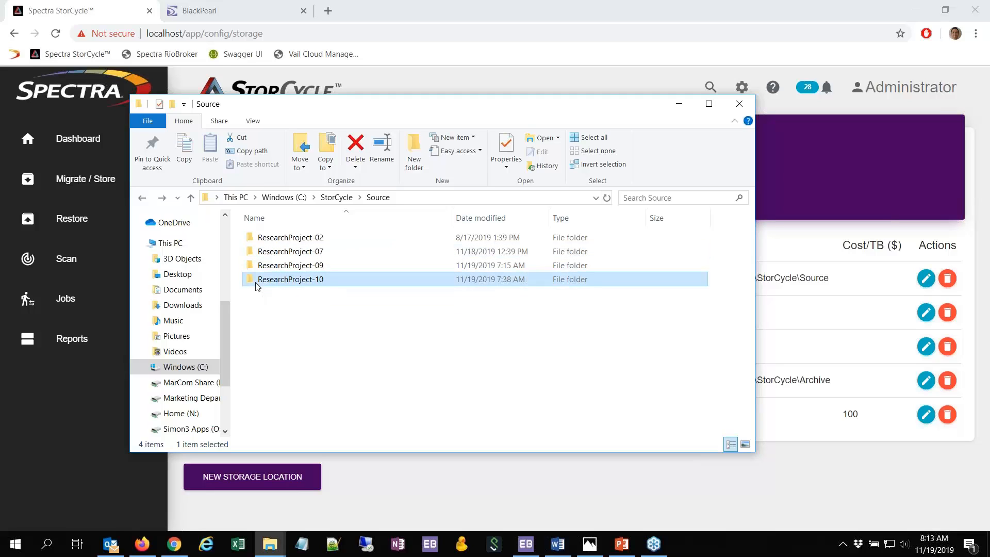
mouse_move(253, 284)
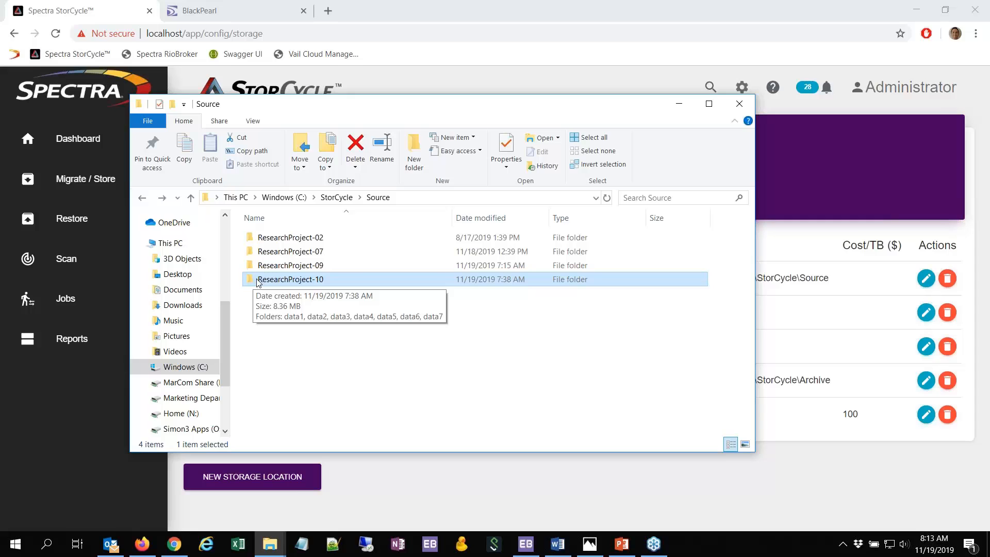
- Show the "Supports Two Data Migration Types" slide in PowerPoint, and return to the Source folder in File Explorer
left_click(620, 544)
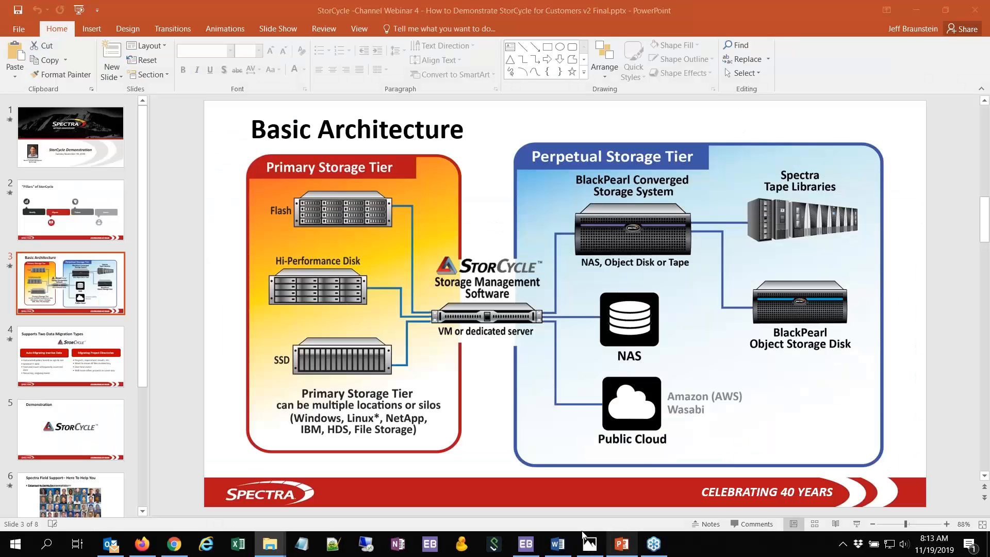
left_click(101, 376)
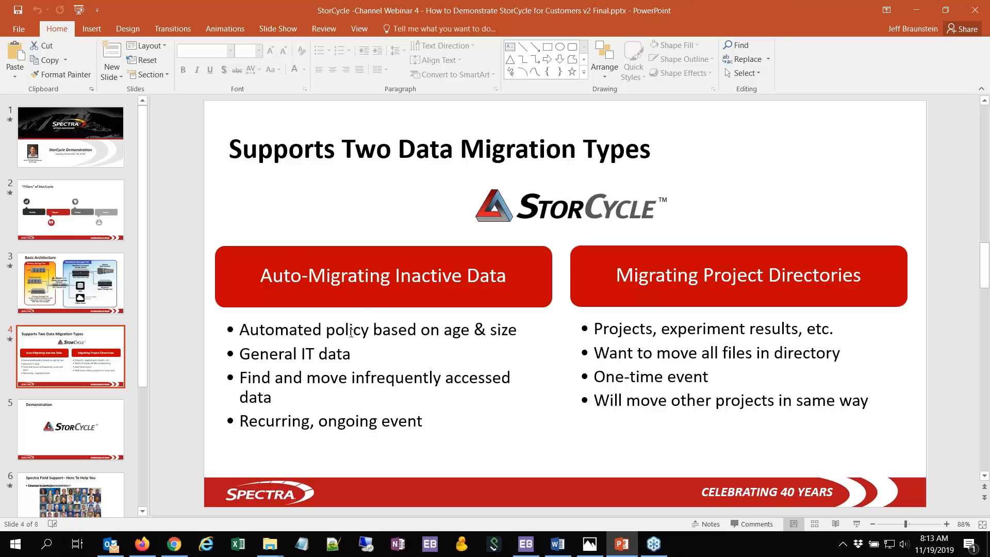
left_click(174, 543)
mouse_move(269, 545)
left_click(236, 519)
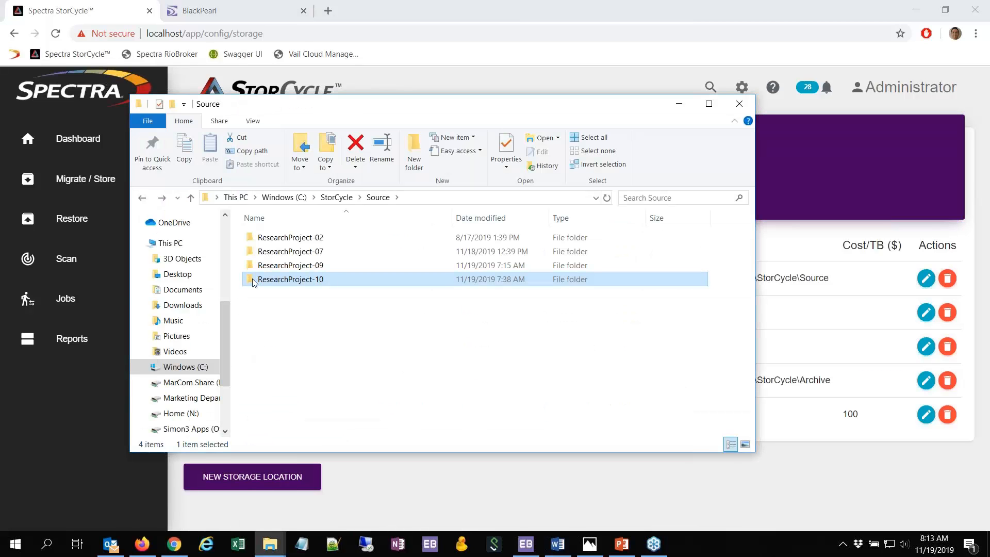
- Switch to StorCycle and create a new scan with primary share as source and \ResearchProject-10 as root directory
left_click(101, 6)
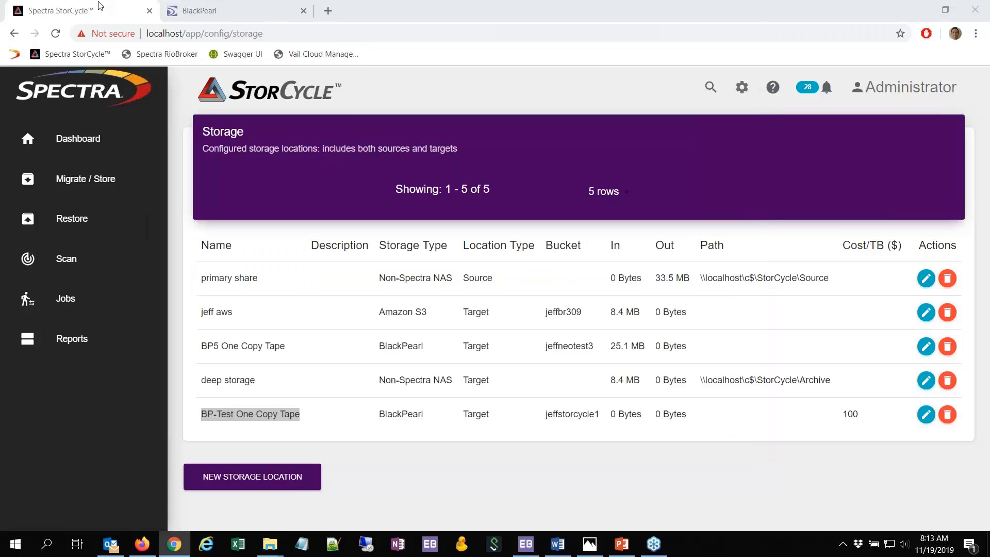
left_click(73, 263)
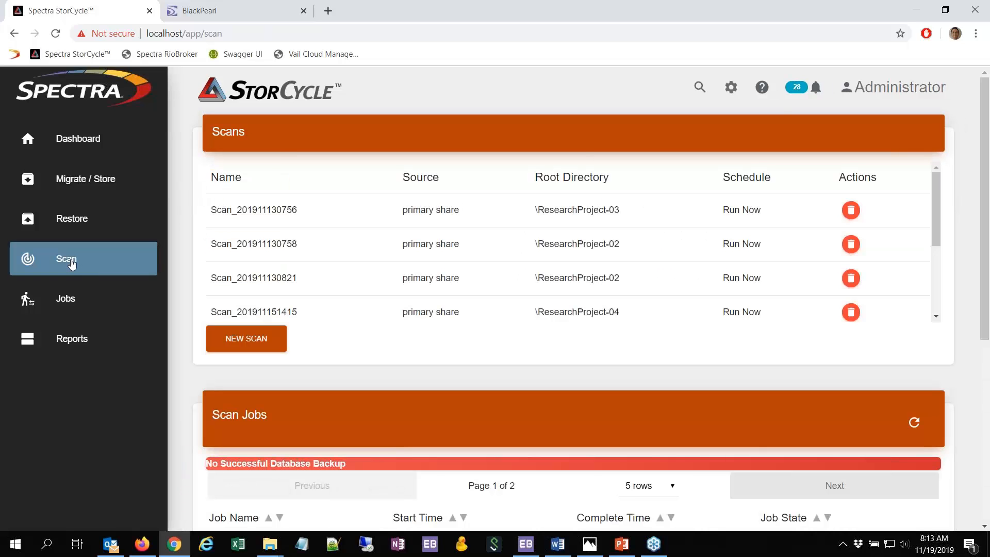
left_click(246, 343)
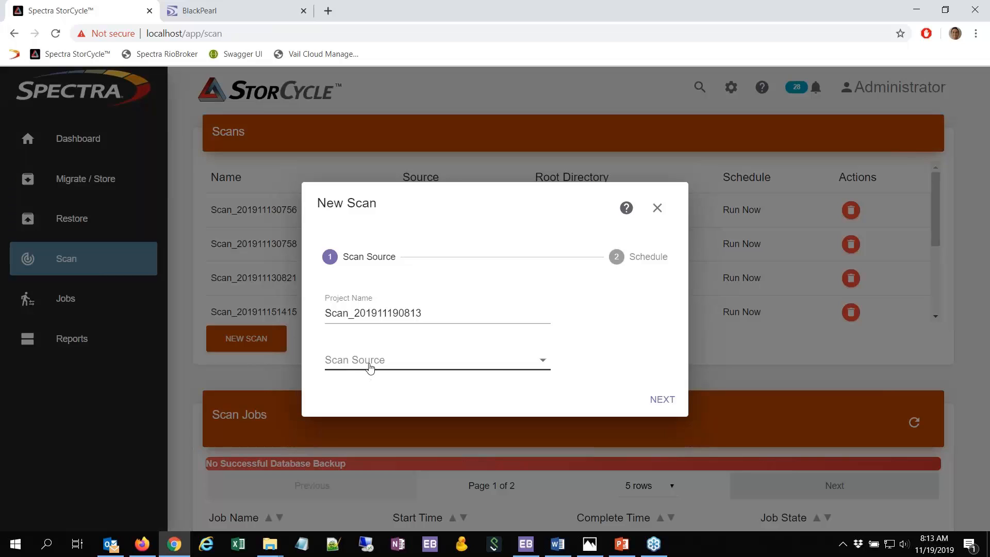
left_click(369, 367)
left_click(369, 366)
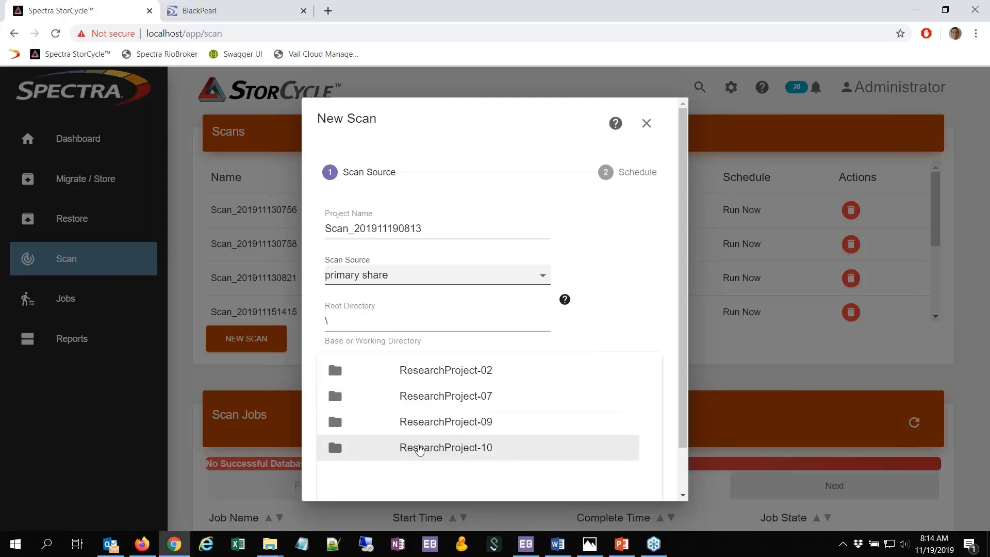
left_click(438, 451)
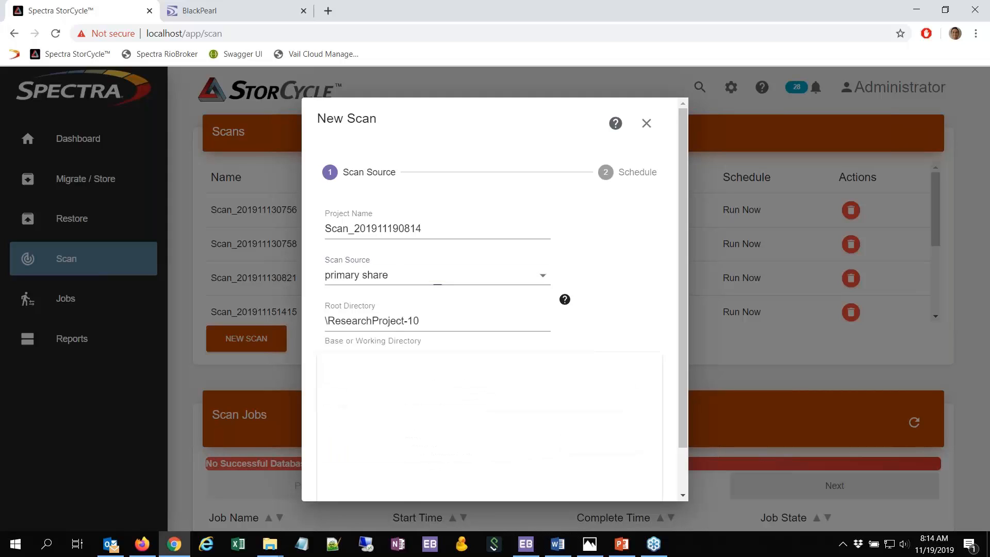
scroll(684, 479, "down", 1)
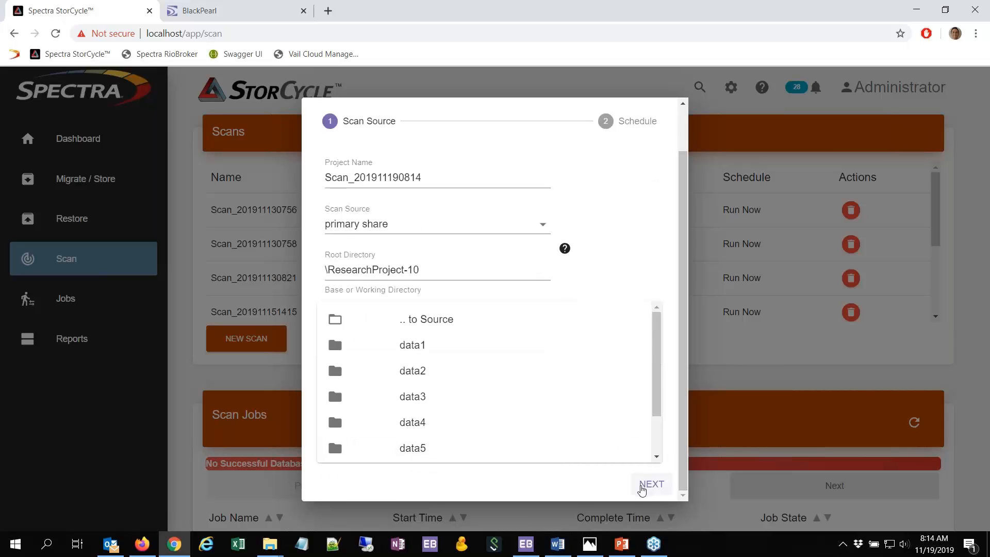
left_click(649, 484)
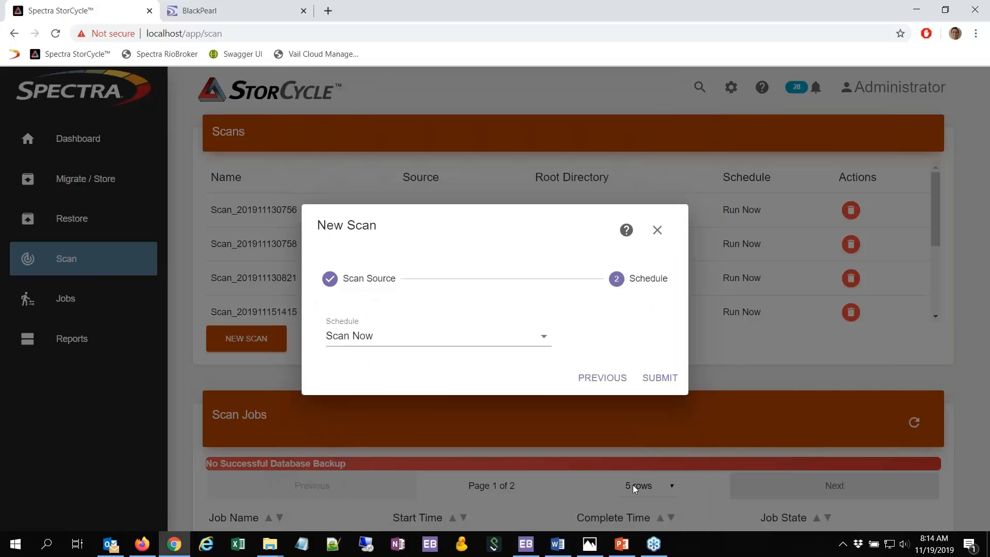
- Review the scan's schedule options, keep Scan Now and submit the new scan
left_click(367, 340)
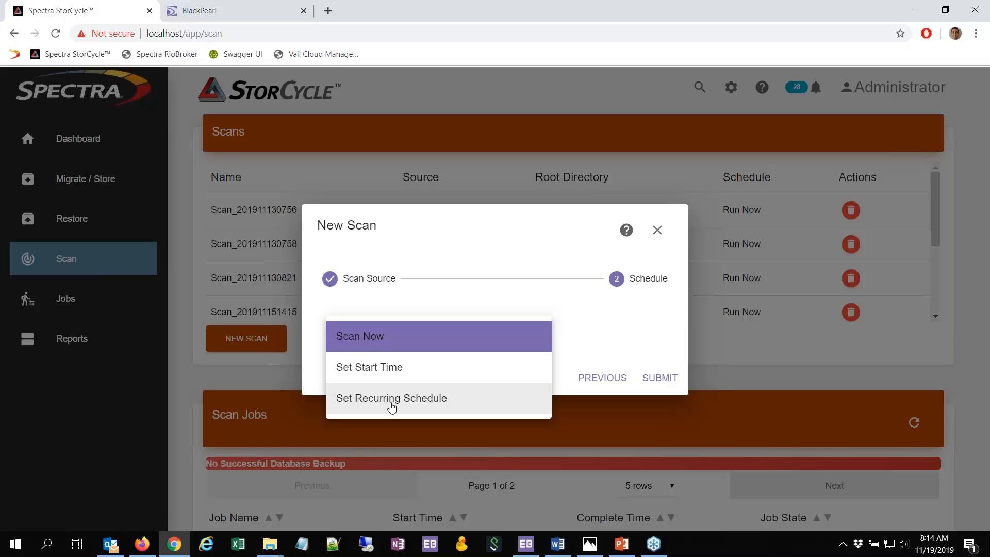
left_click(390, 336)
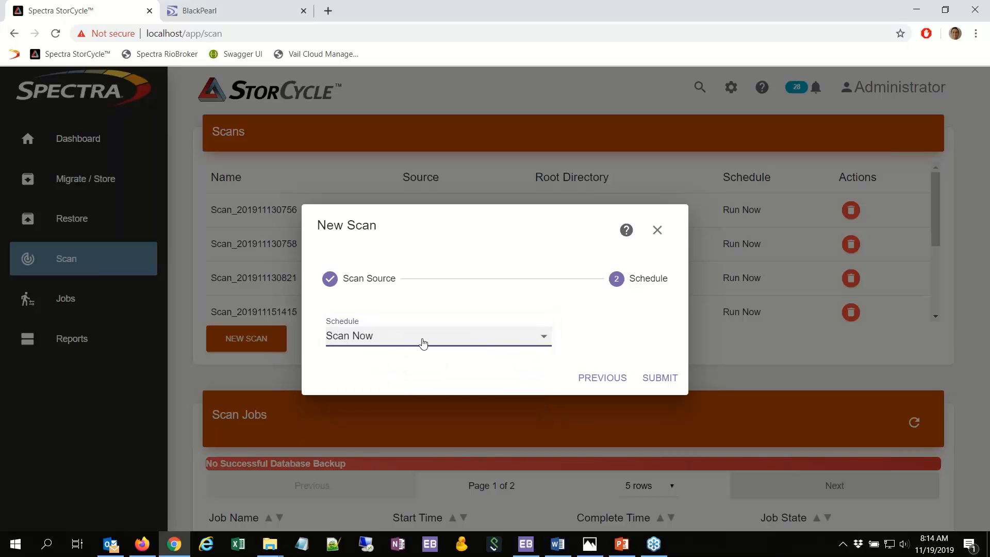
left_click(654, 377)
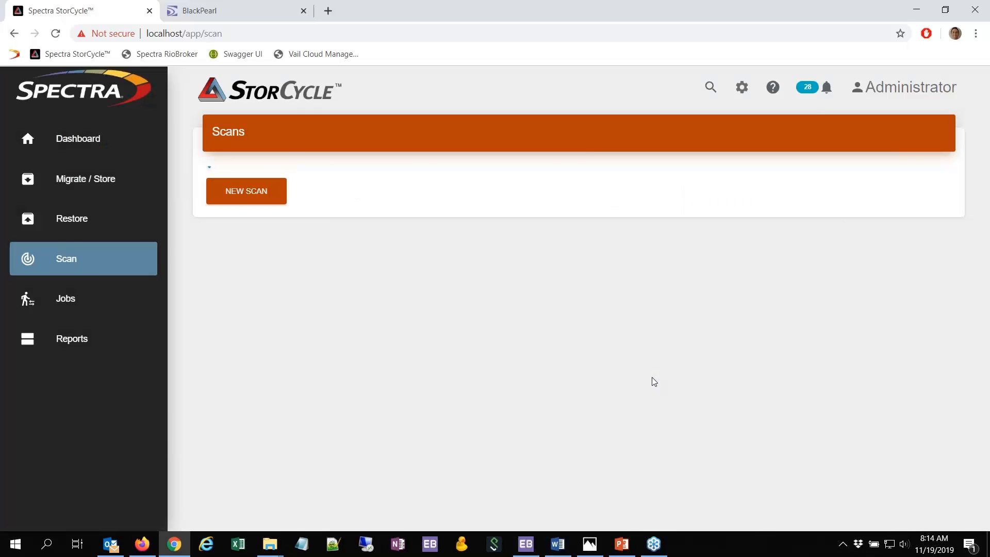
- Open the job details of the newly submitted ResearchProject-10 scan from the Scan Jobs list
scroll(640, 381, "down", 4)
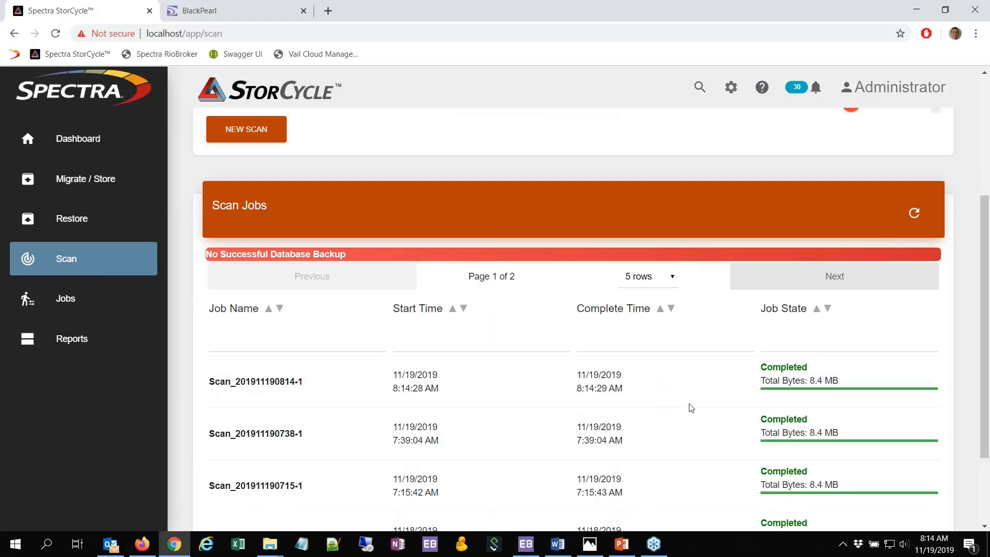
left_click(781, 371)
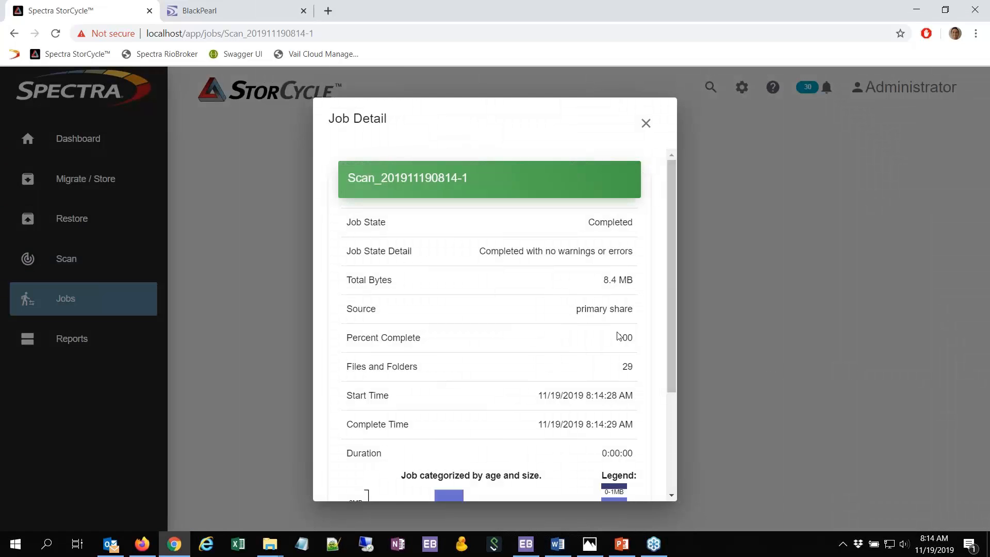
- Review the completed scan's job details, including total bytes, file count and the age and size chart, and close them
left_click_drag(623, 366, 640, 361)
left_click_drag(603, 279, 638, 286)
scroll(536, 360, "down", 3)
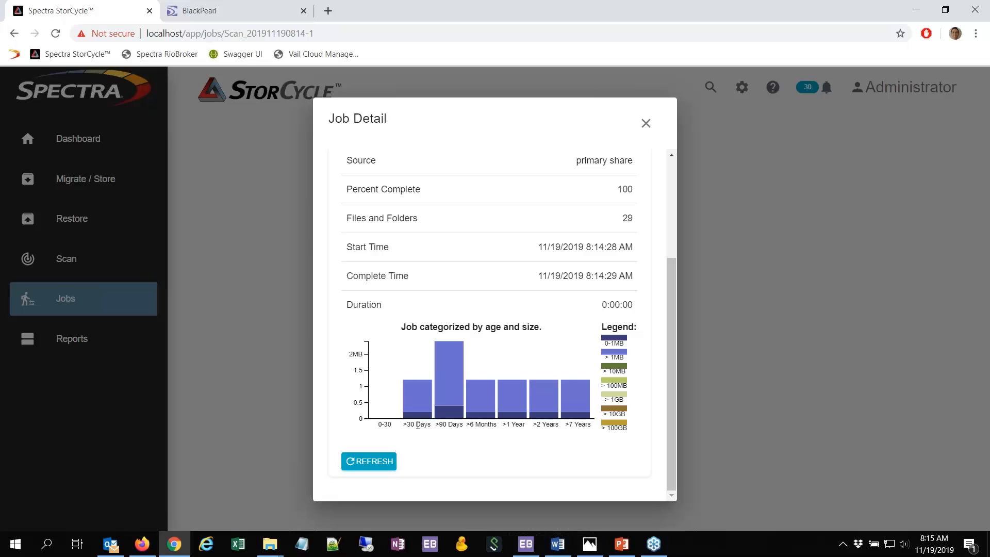
left_click(646, 123)
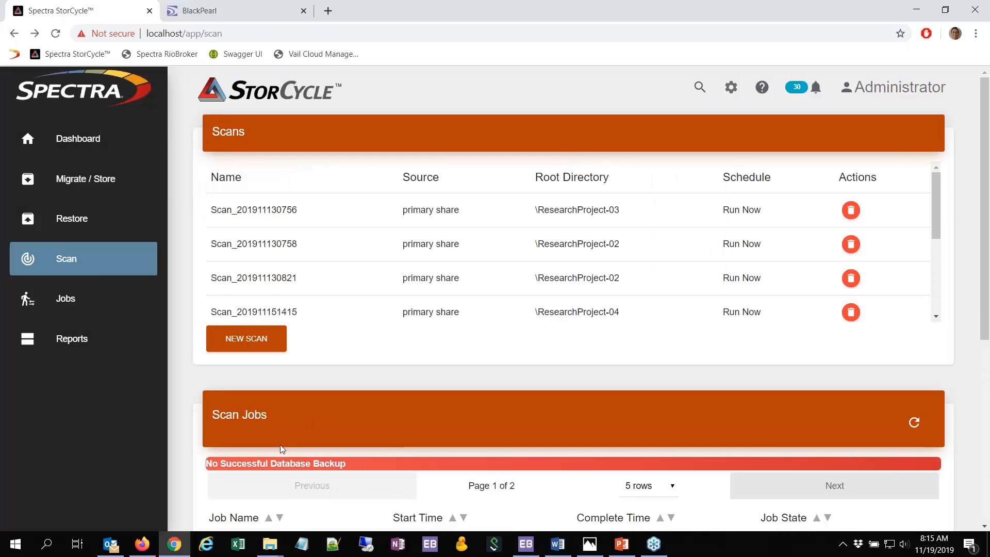
- Show the "Basic Architecture" slide in PowerPoint, and switch to BlackPearl Eon Browser to view the bucket list
left_click(622, 544)
left_click(89, 290)
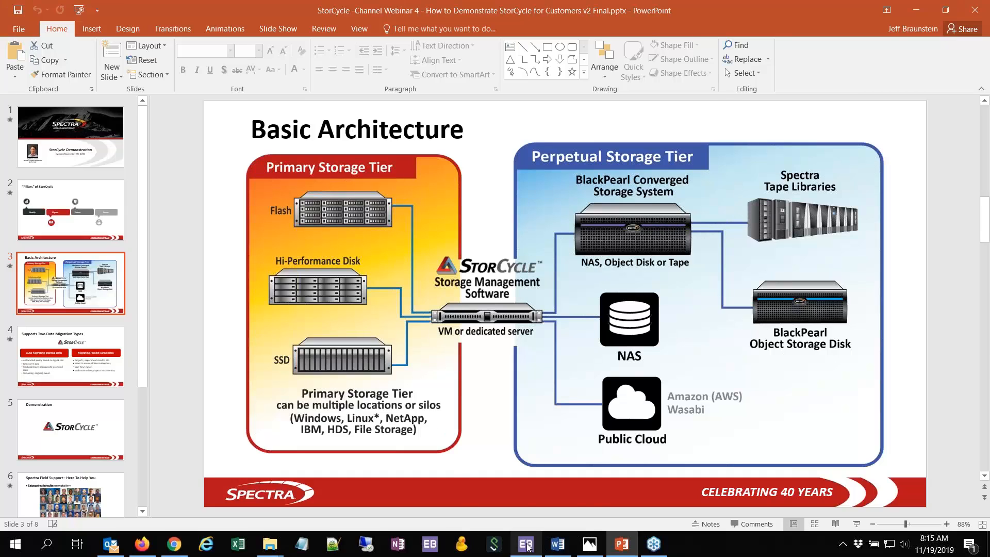
mouse_move(528, 547)
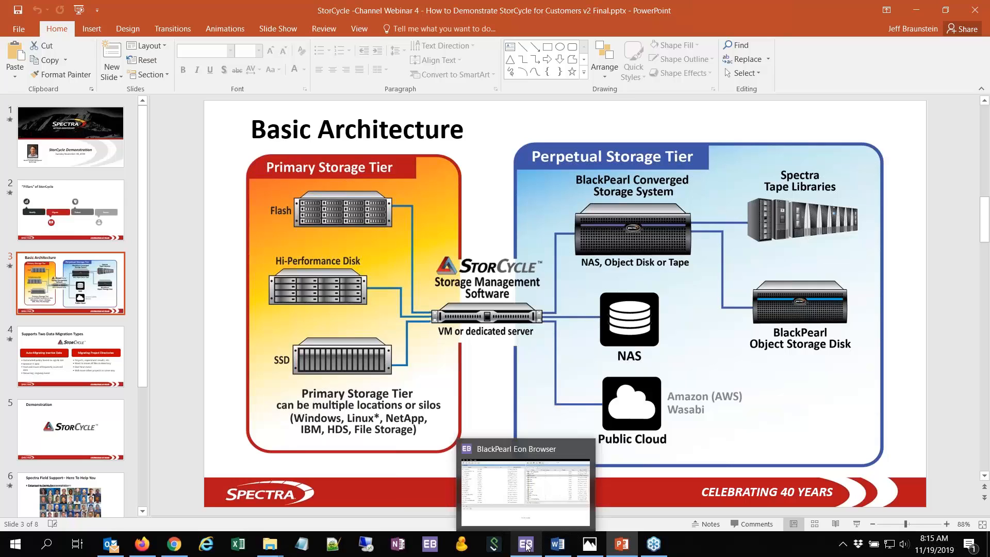
left_click(526, 547)
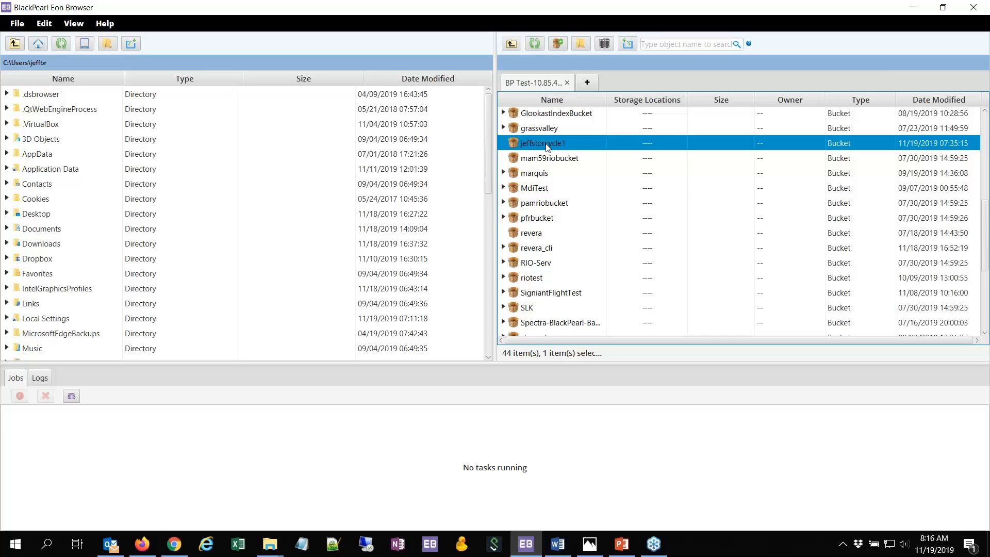
- Bring up the Source folder in File Explorer, and switch to StorCycle to start a new Migrate / Store project named "research 10"
left_click(277, 542)
left_click(243, 515)
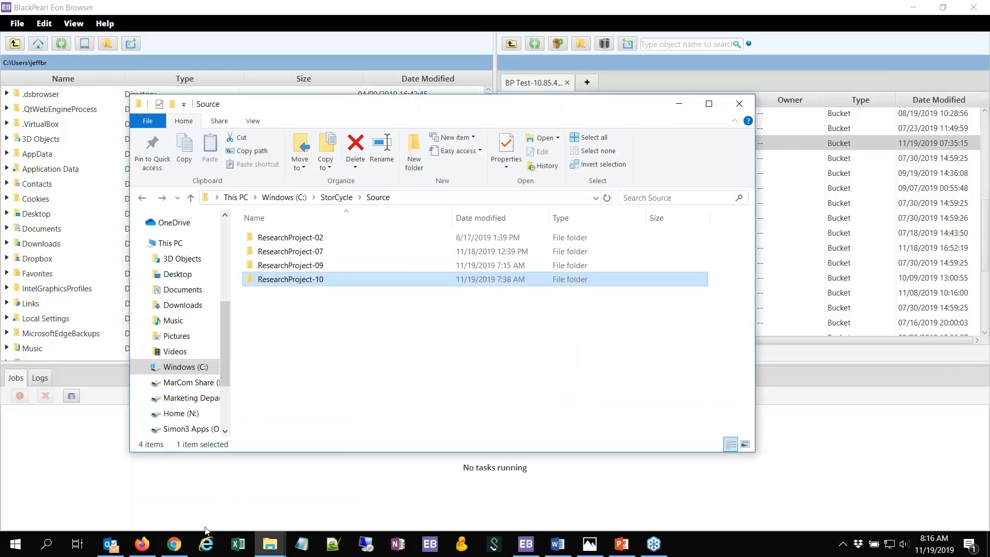
left_click(175, 544)
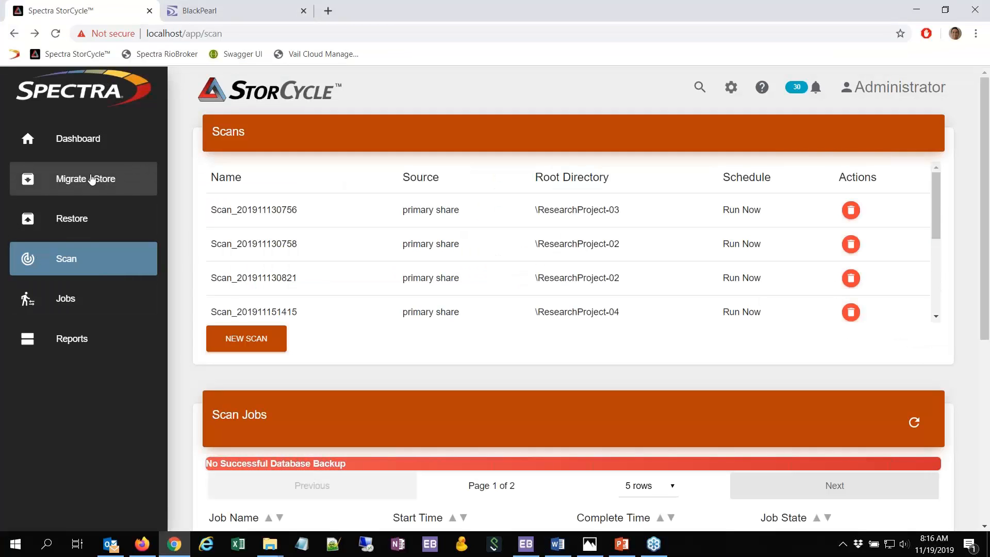
left_click(91, 179)
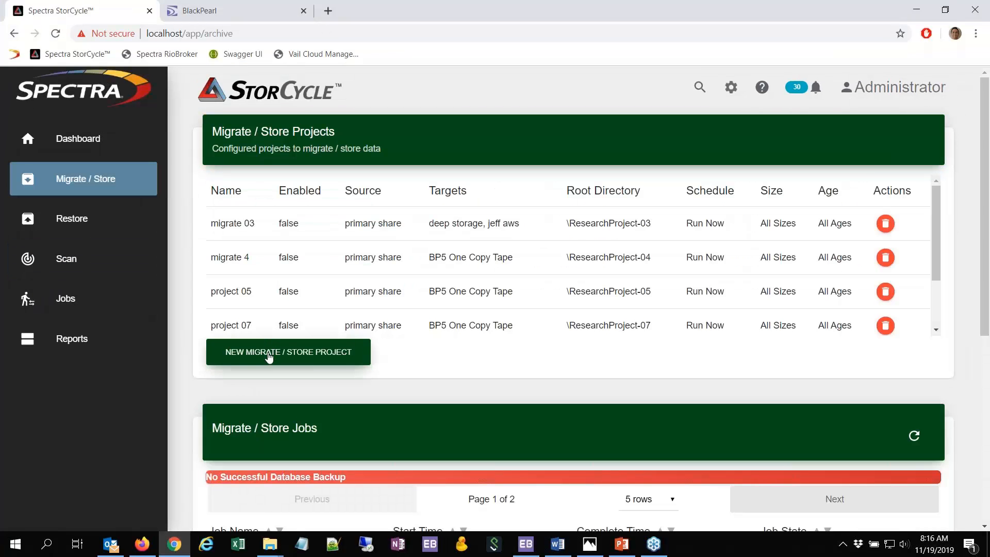
left_click(269, 357)
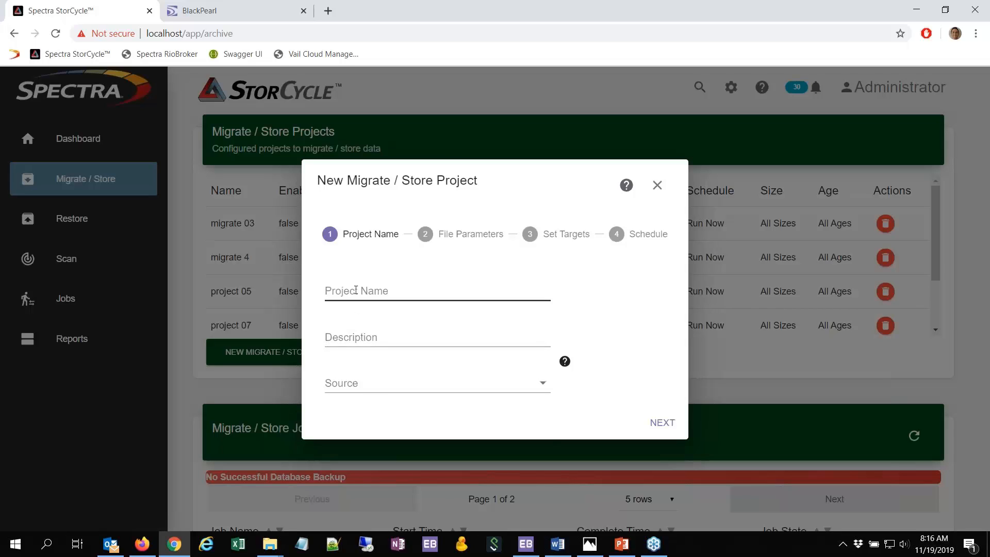
left_click(356, 290)
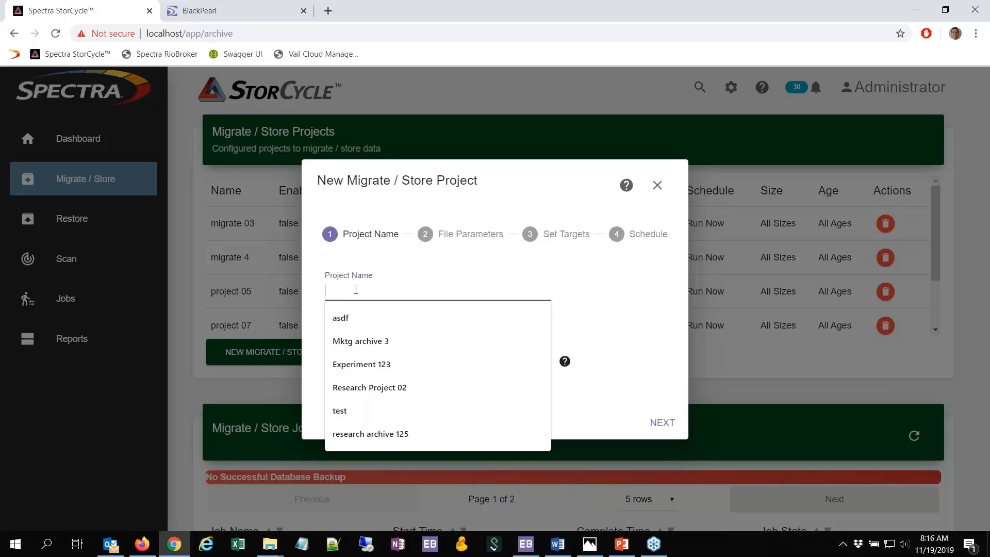
type("research ")
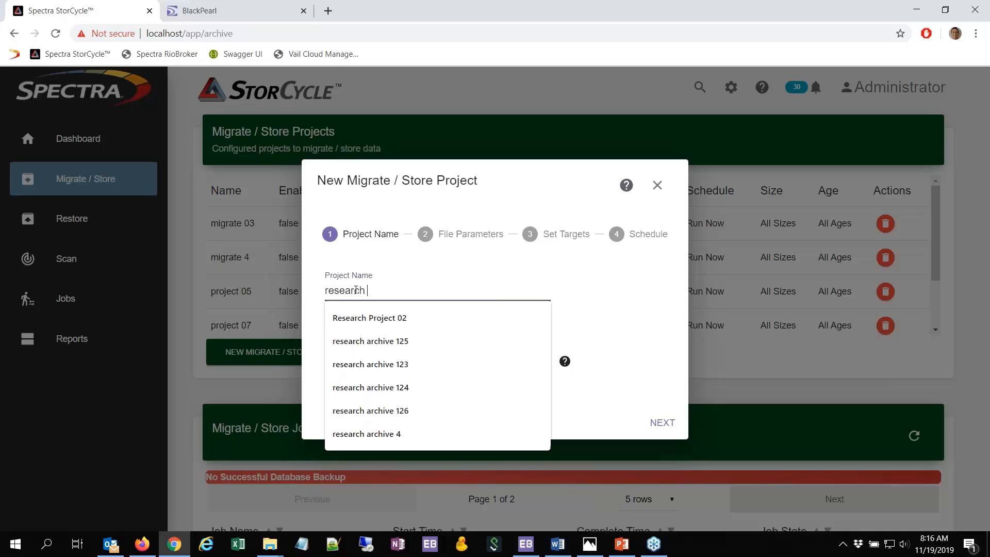
type("10")
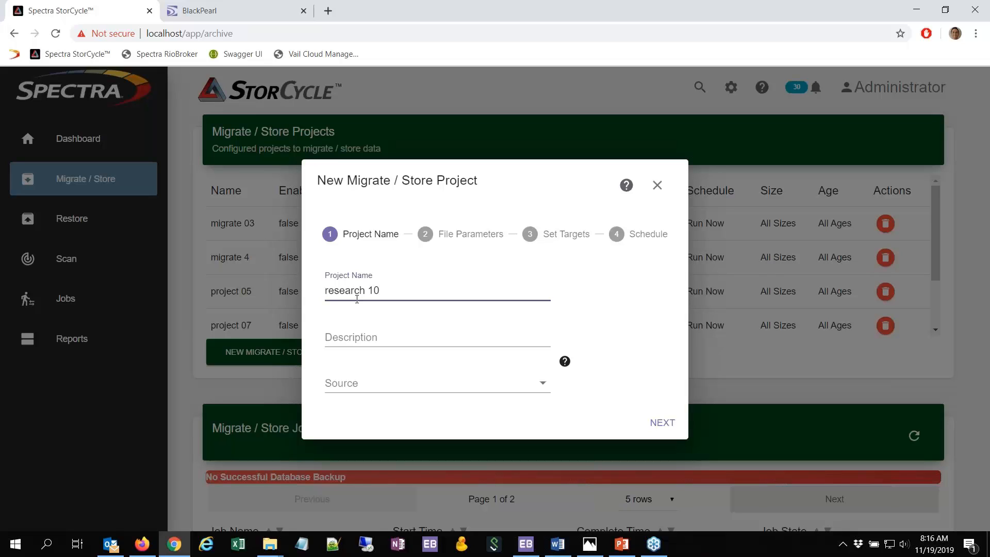
- Set the project's source to primary share with root directory \ResearchProject-10, and continue to the file parameters
left_click(376, 384)
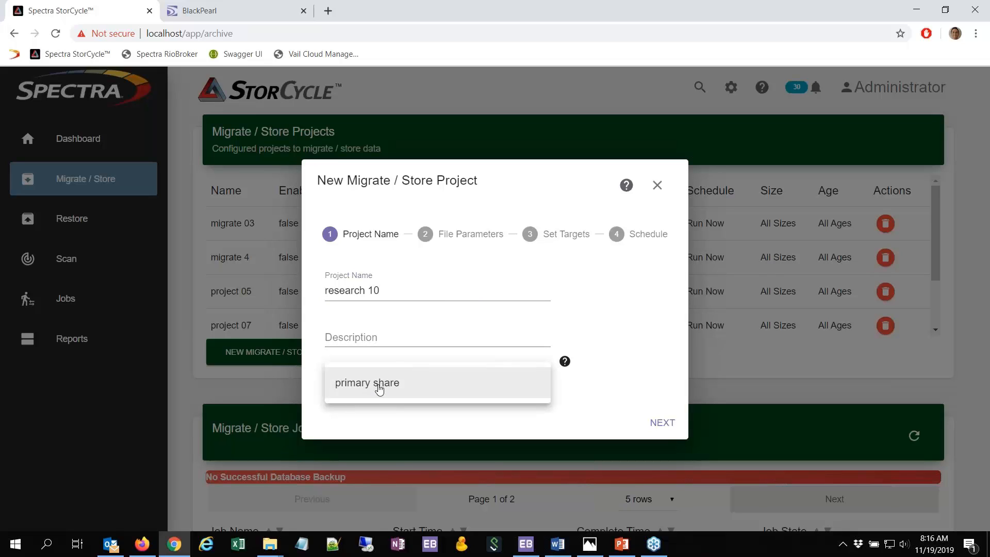
left_click(378, 385)
scroll(442, 392, "down", 2)
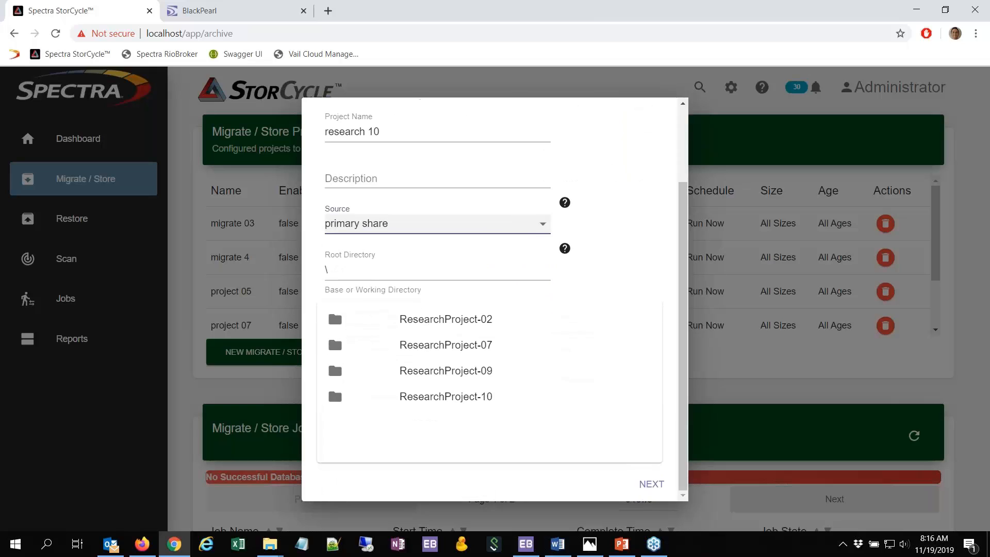
left_click(442, 405)
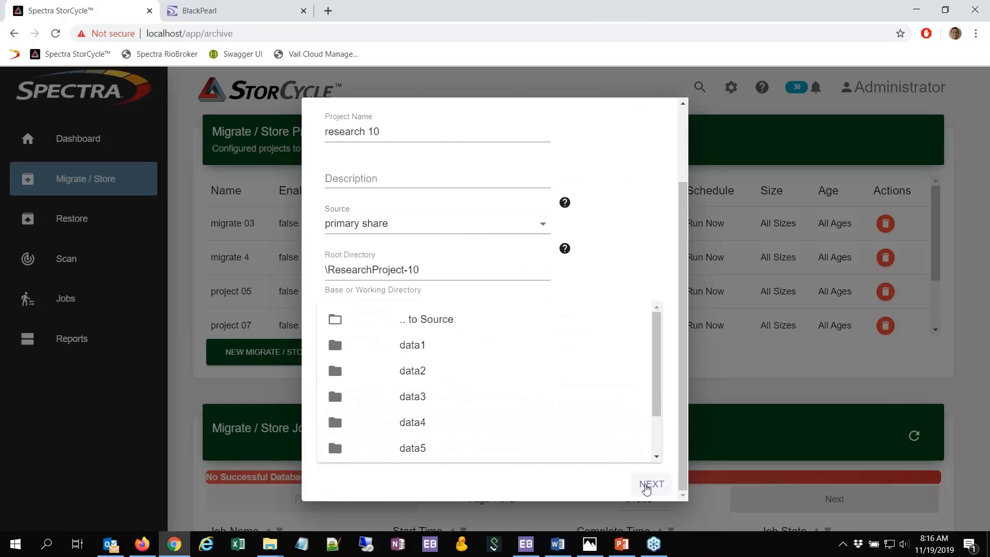
left_click(646, 483)
- Review the scan choices for the project and keep Use Last Scan (11/19/2019 08:14:29)
scroll(460, 311, "up", 1)
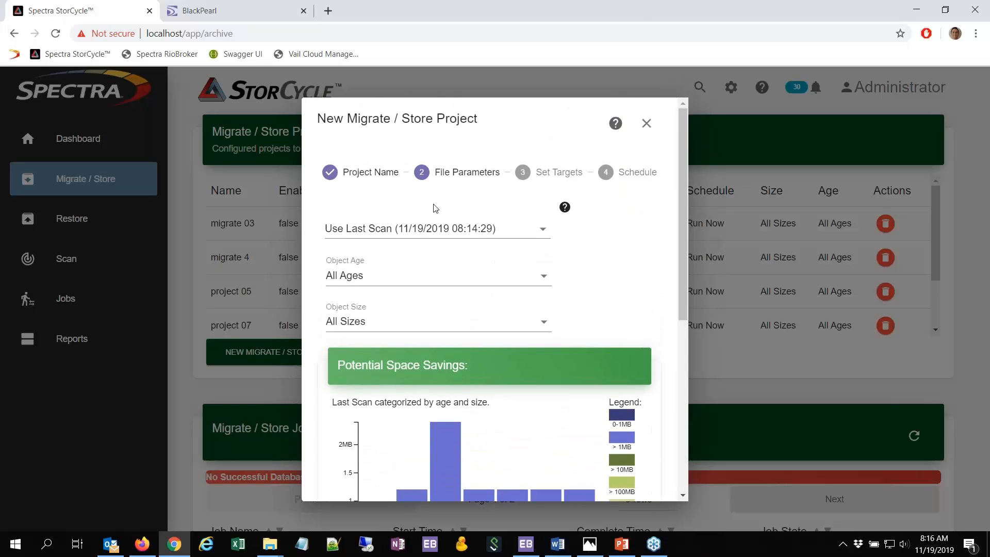
left_click(454, 228)
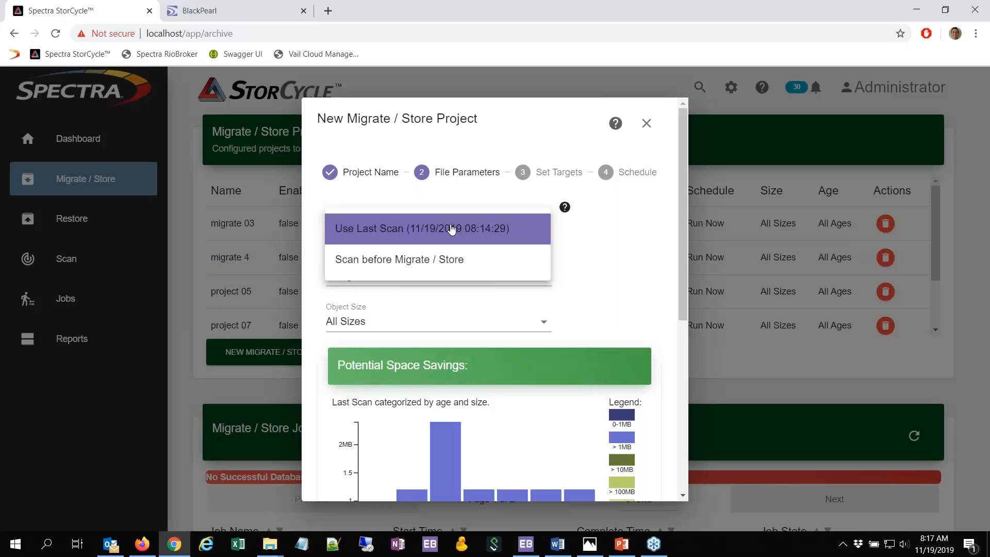
left_click(489, 230)
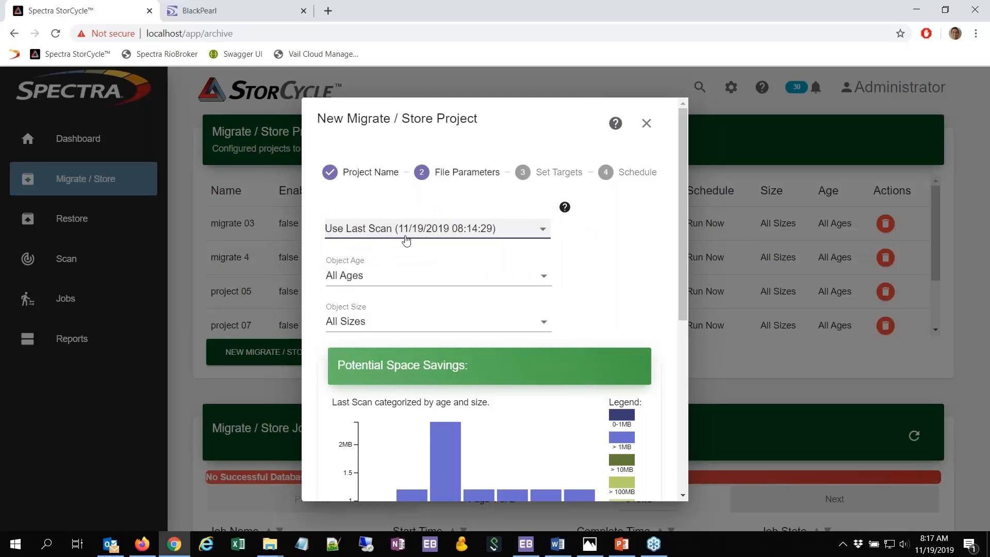
- Filter the files to migrate by object age >1 Year and object size > 1MB
scroll(407, 240, "down", 2)
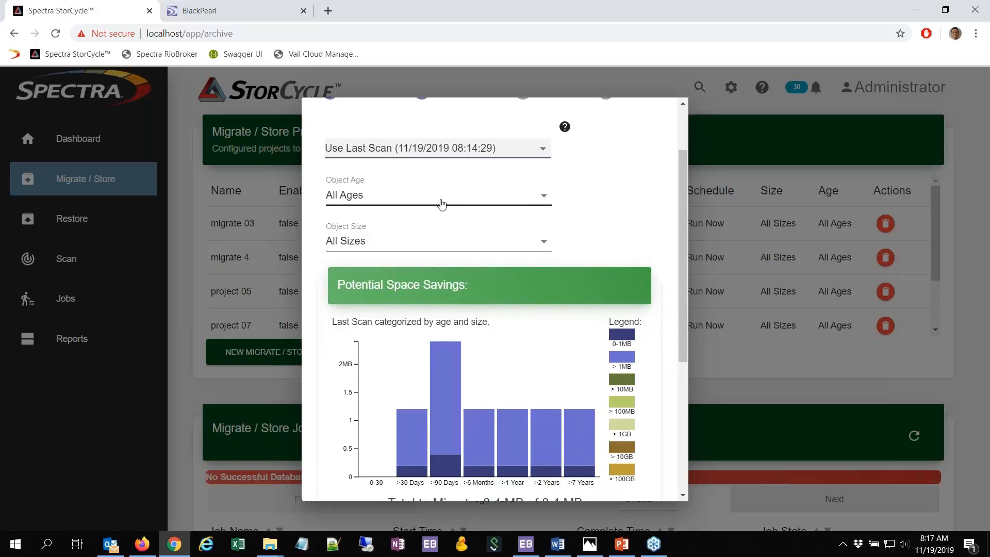
left_click(414, 195)
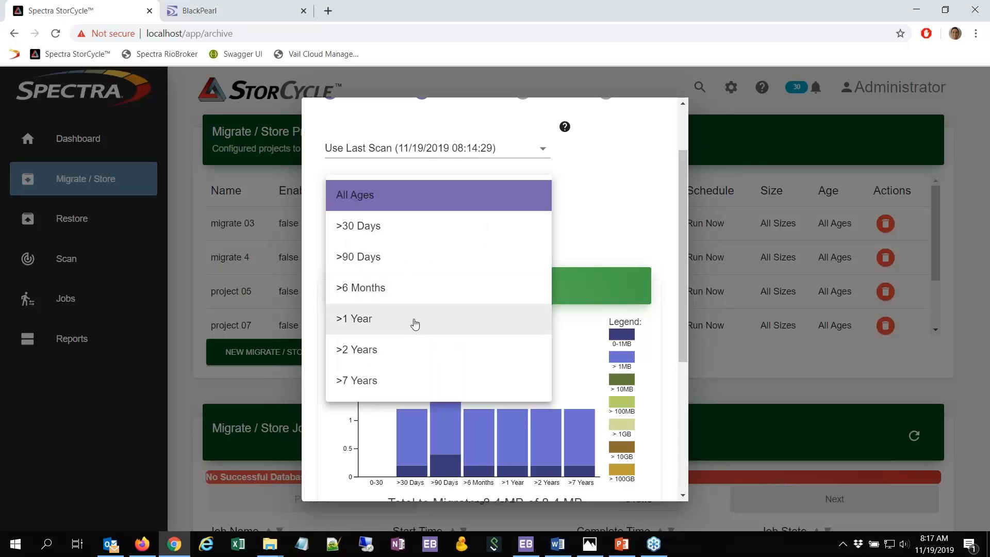
left_click(415, 320)
left_click(378, 251)
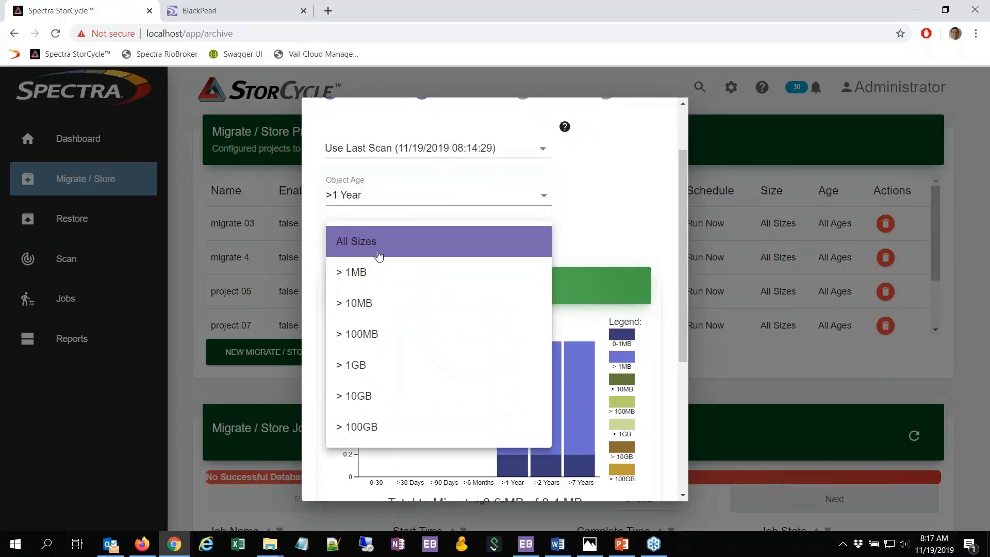
left_click(378, 282)
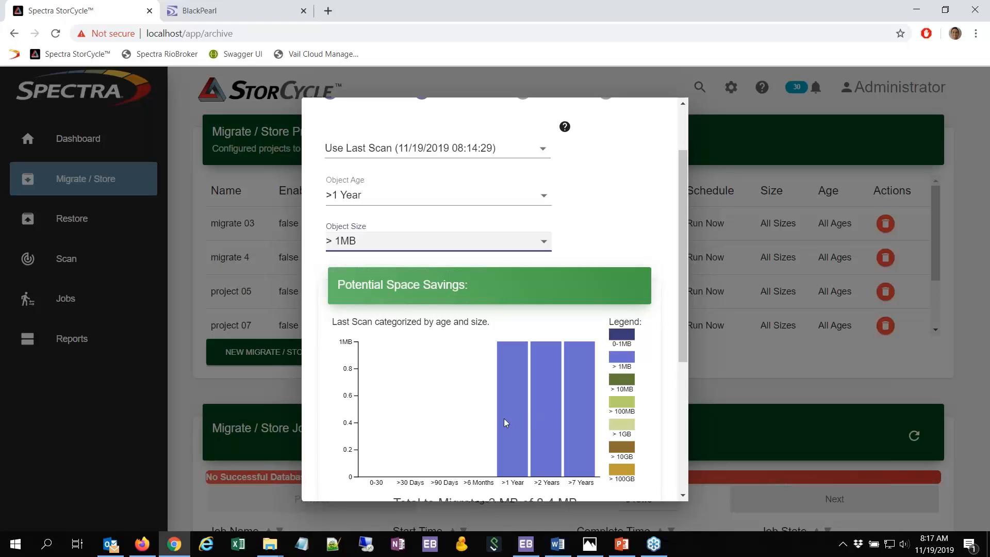
- Reset the migration filters to All Ages and All Sizes
left_click(431, 203)
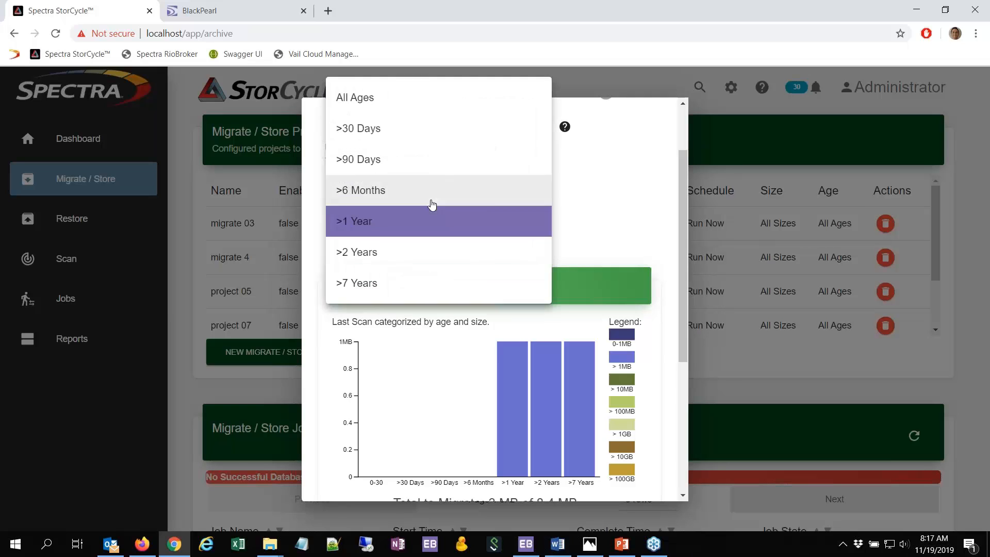
left_click(437, 100)
left_click(404, 240)
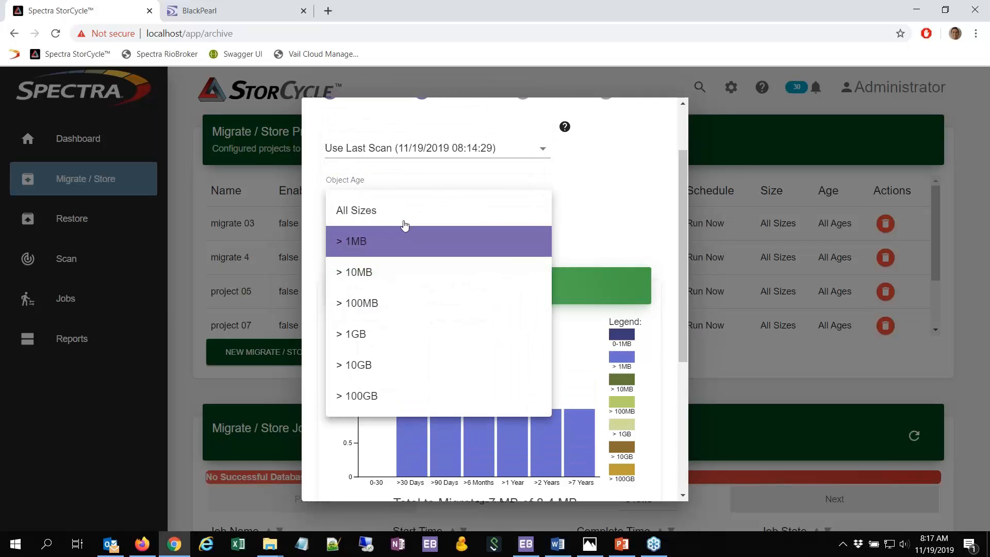
left_click(405, 215)
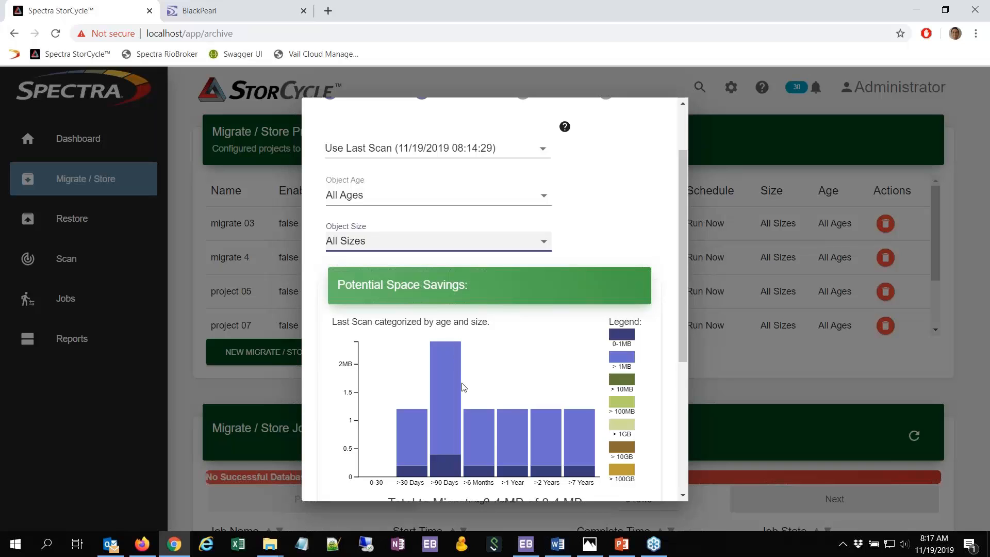
- Review the options for included file types and excluded directories, leave them empty, and continue to the target settings
scroll(463, 387, "up", 1)
scroll(463, 386, "down", 5)
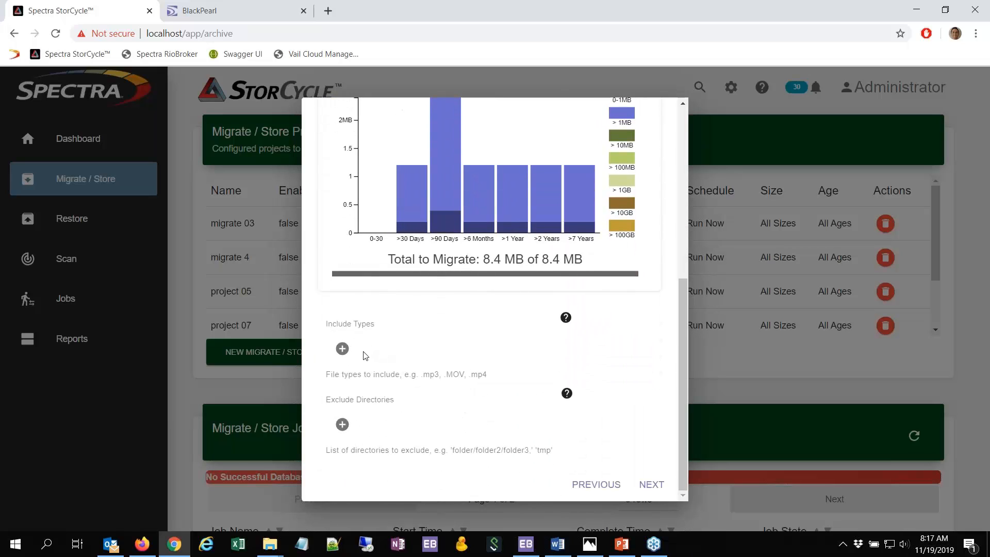
left_click_drag(428, 374, 471, 375)
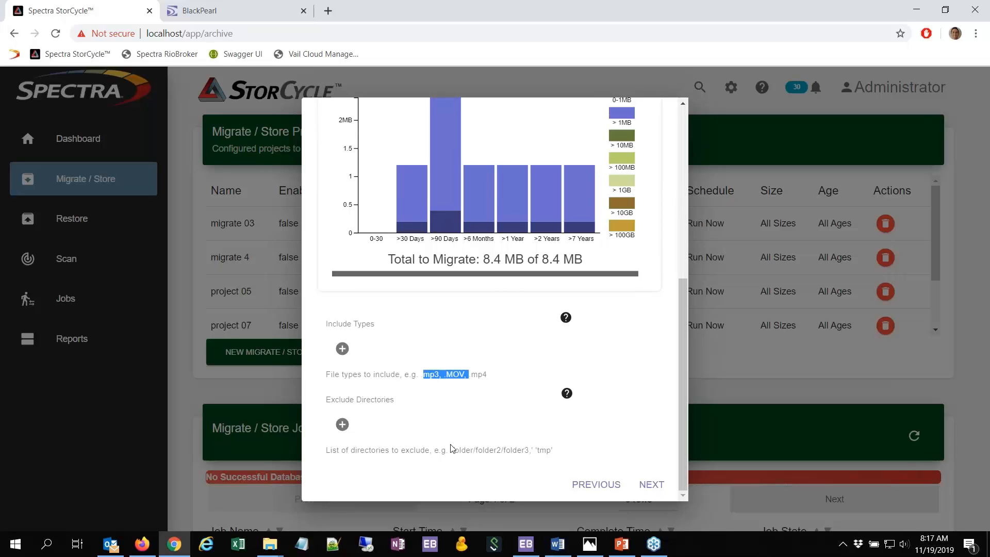
left_click_drag(454, 449, 585, 458)
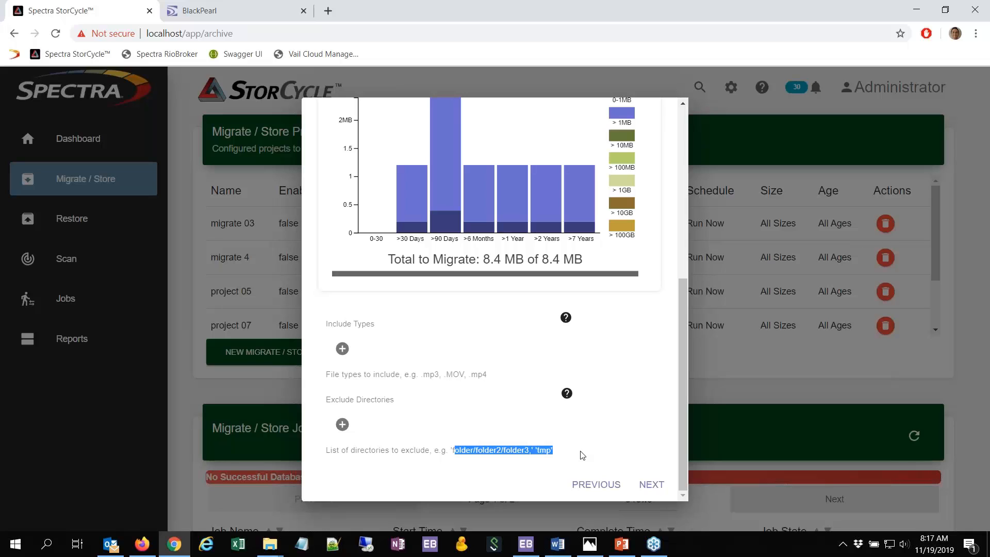
left_click(652, 484)
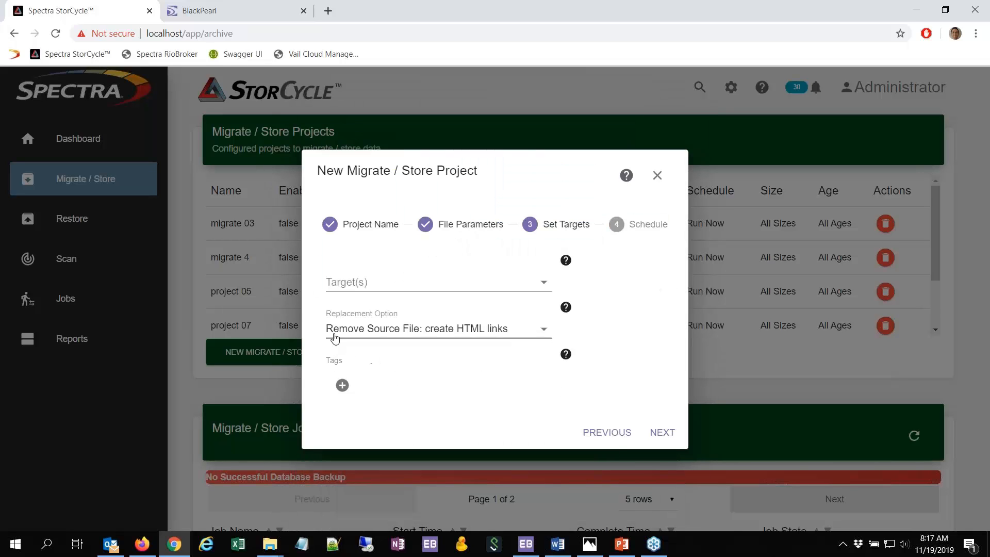
- Choose BP-Test One Copy Tape as the project's migration target
left_click(367, 282)
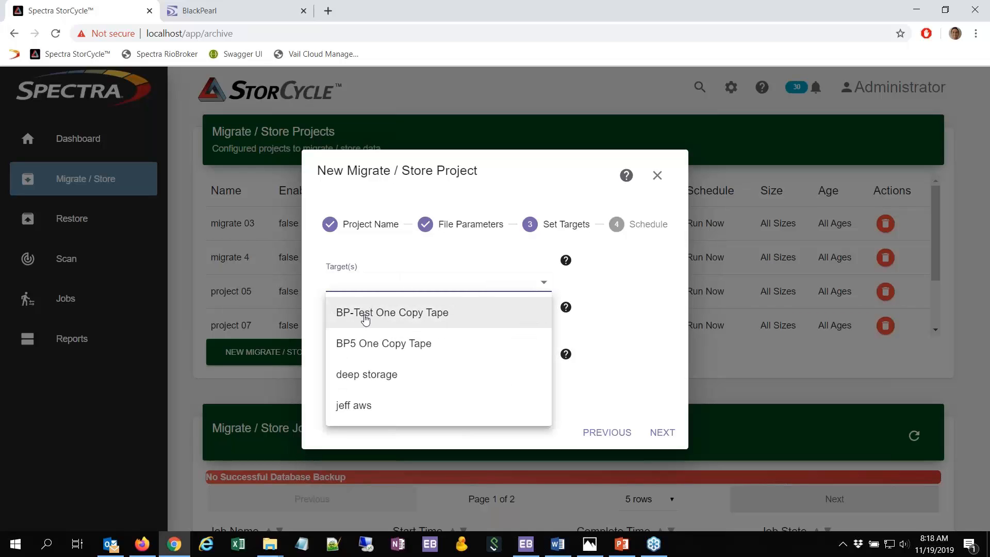
left_click(440, 313)
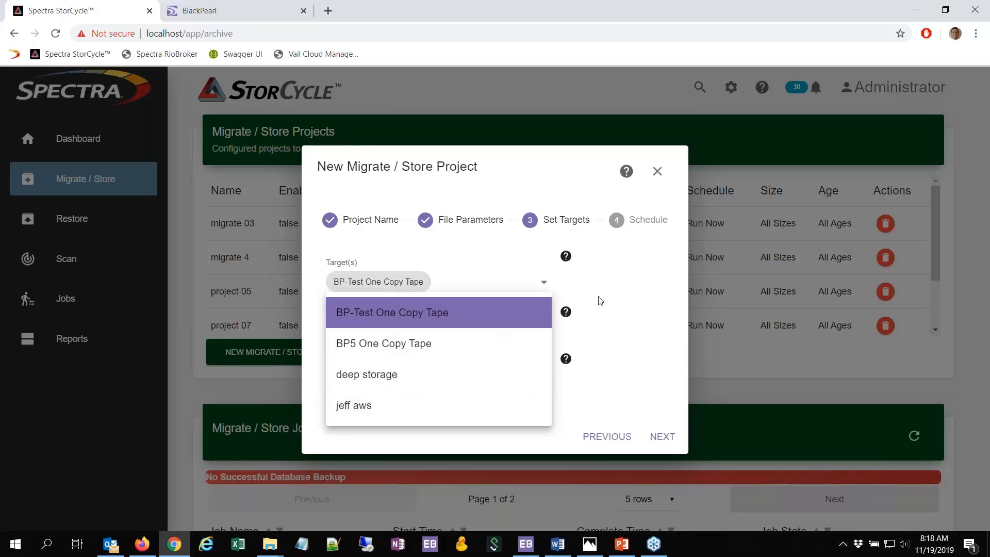
left_click(626, 288)
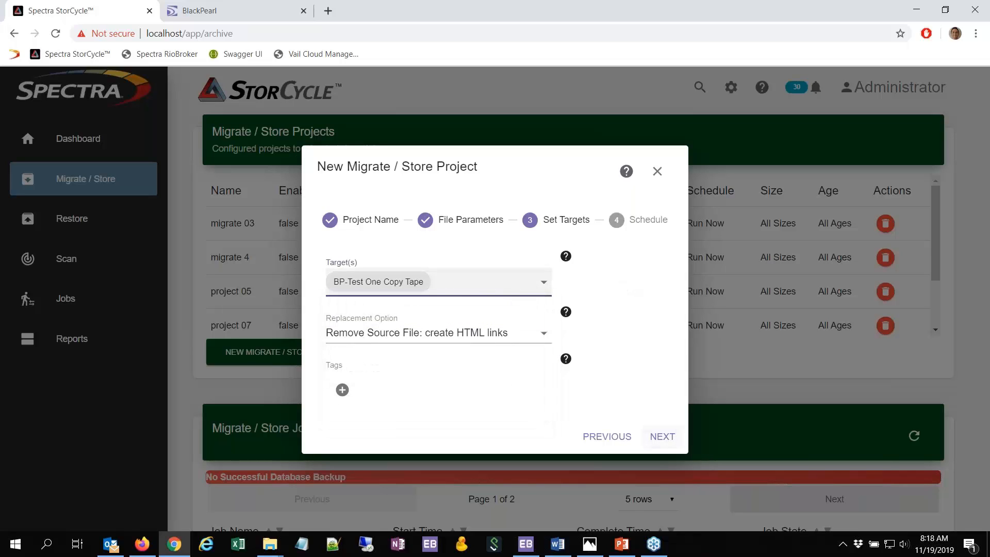
- Review the replacement options for the source files and keep Remove Source File: create HTML links
left_click(403, 338)
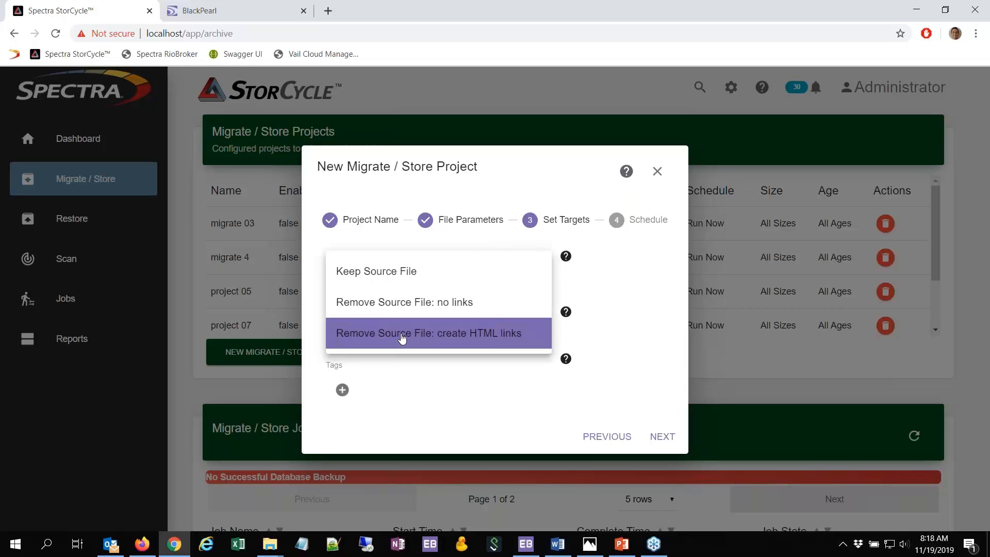
left_click(402, 337)
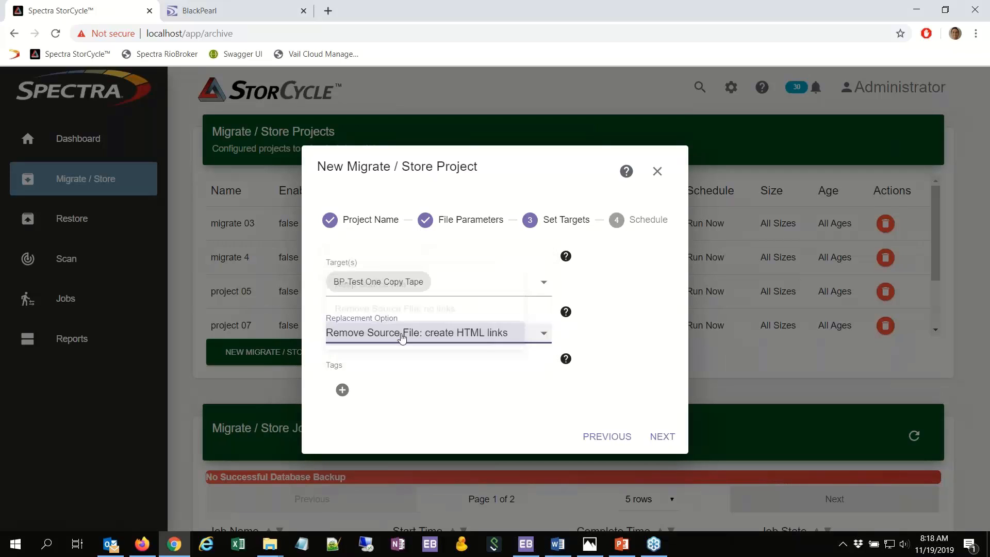
left_click(402, 338)
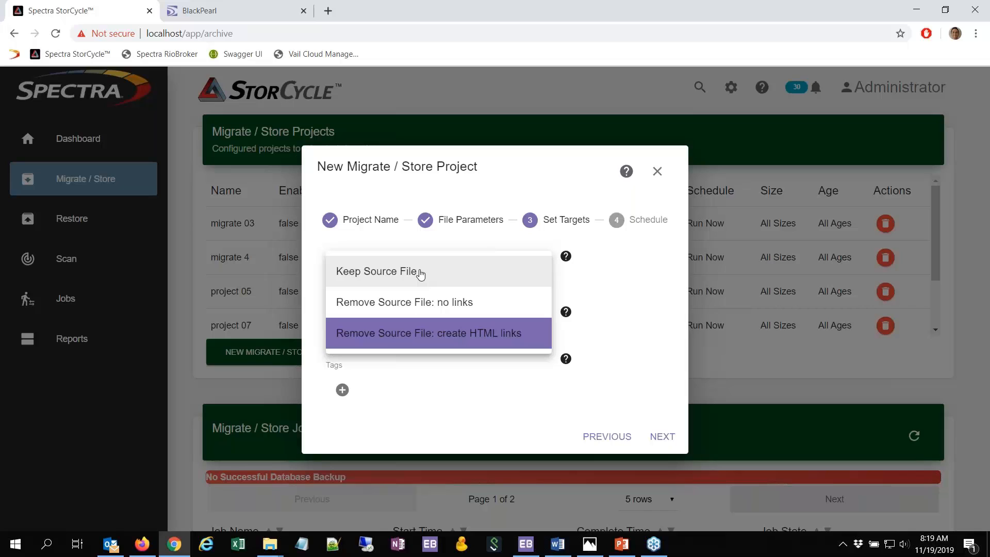
left_click(432, 337)
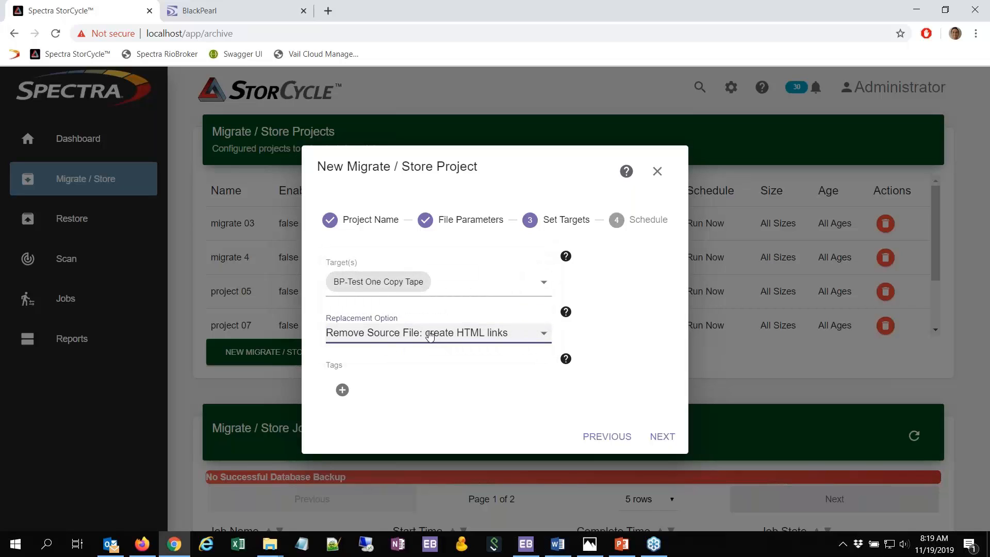
- Add the tag grant 456 to the project and continue to the schedule settings
left_click(342, 391)
left_click(362, 378)
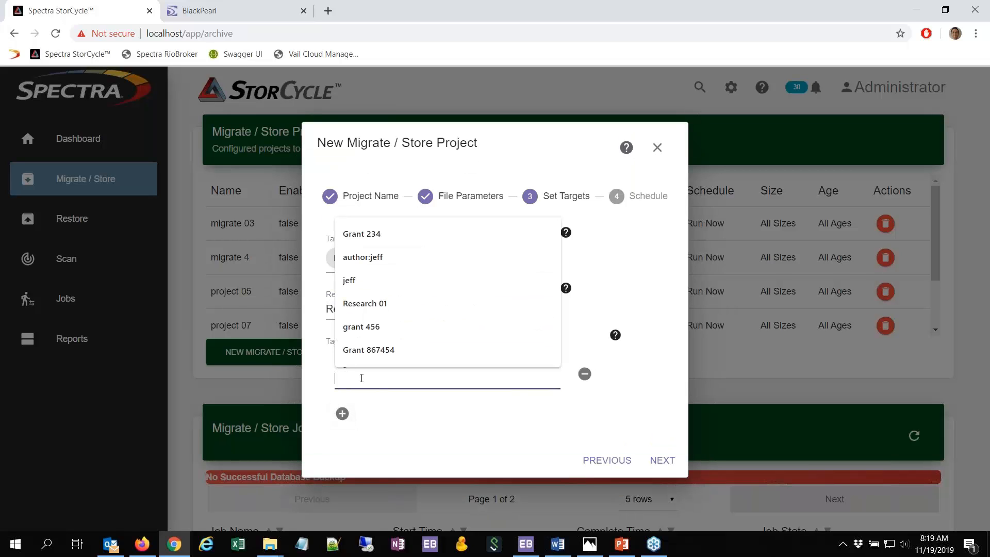
left_click(359, 326)
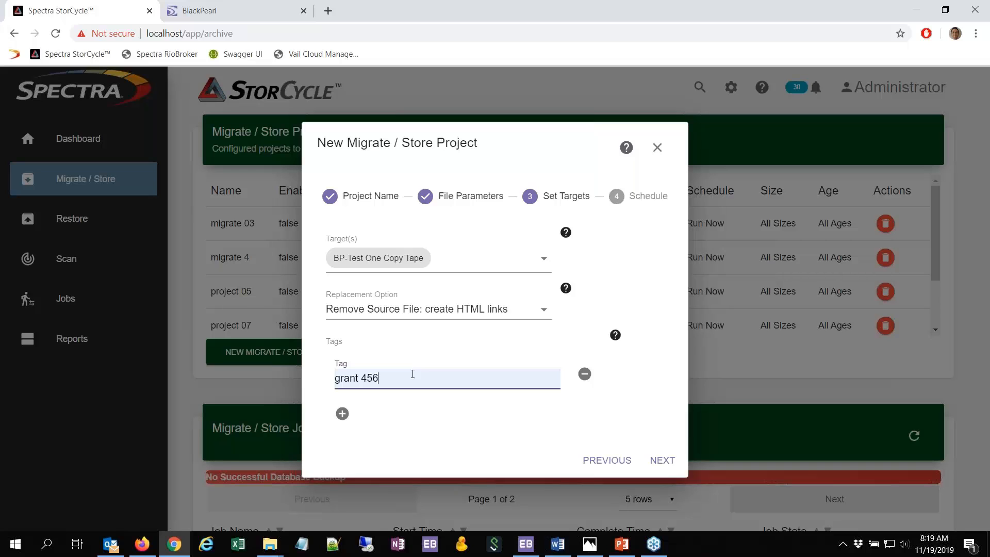
left_click(664, 462)
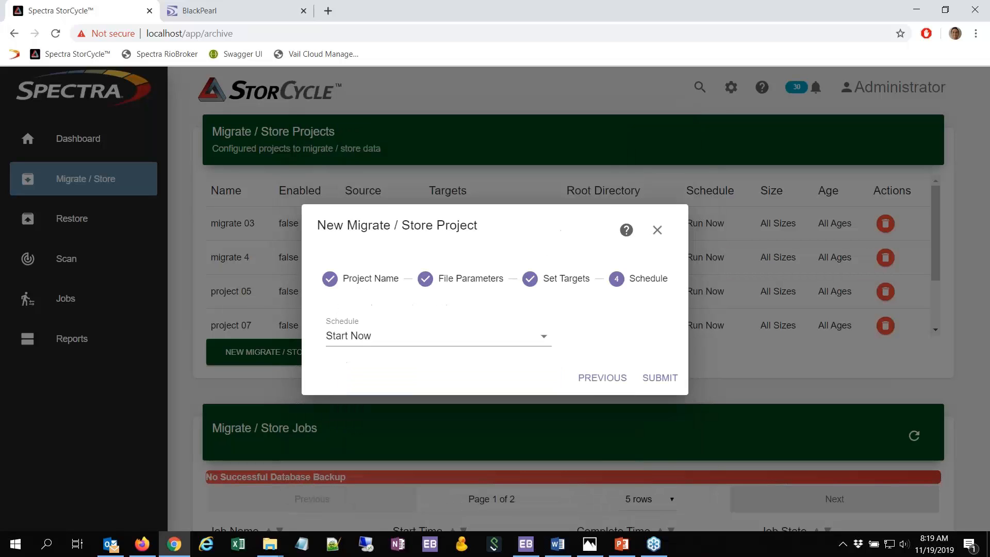
- Review the schedule options, keep Start Now, and submit the project, checking its entry among the Migrate / Store jobs
left_click(355, 338)
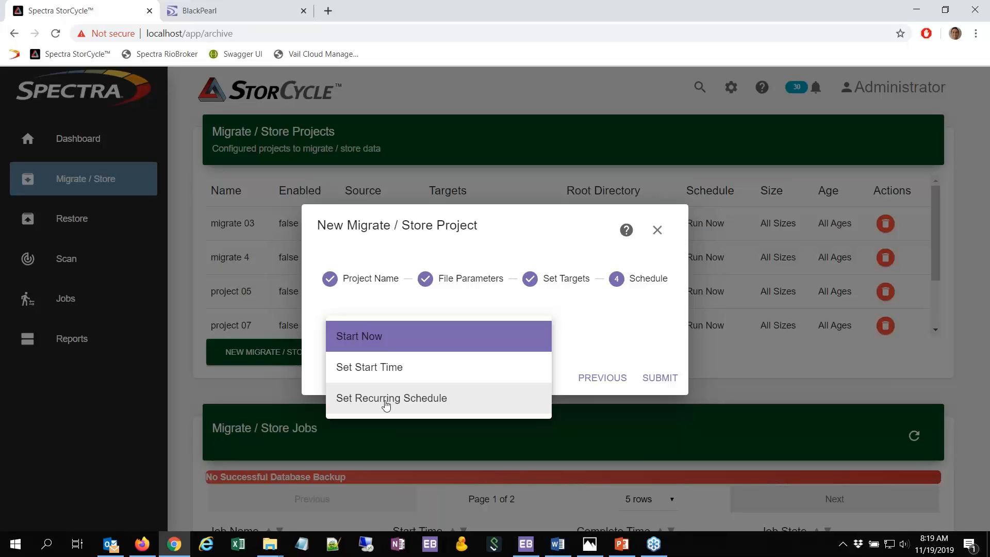
left_click(382, 336)
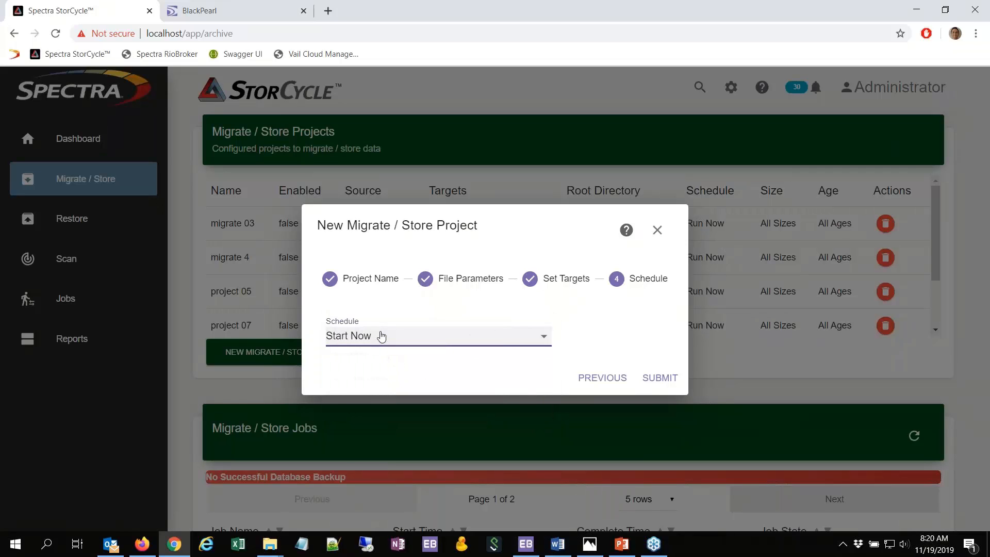
left_click(659, 379)
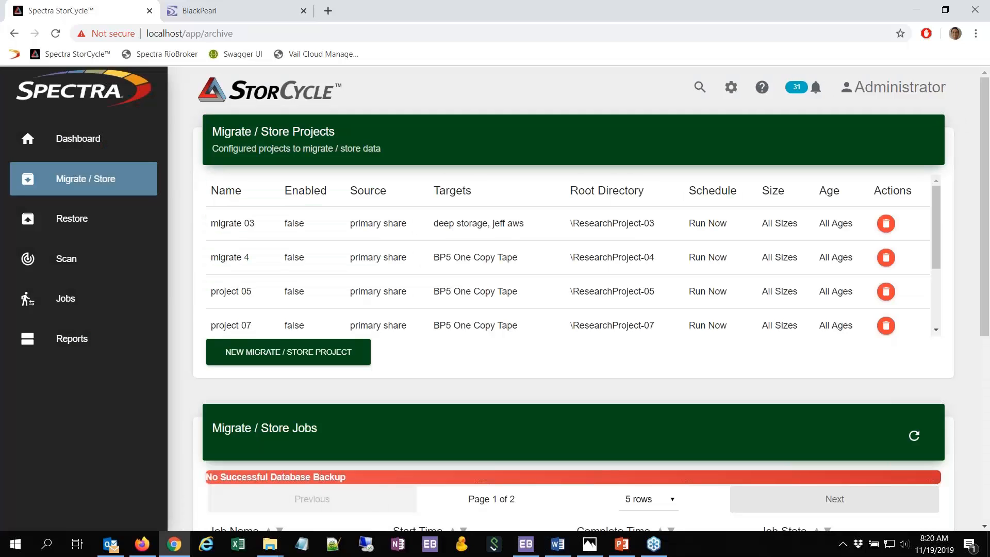
scroll(573, 309, "down", 1)
scroll(574, 309, "down", 2)
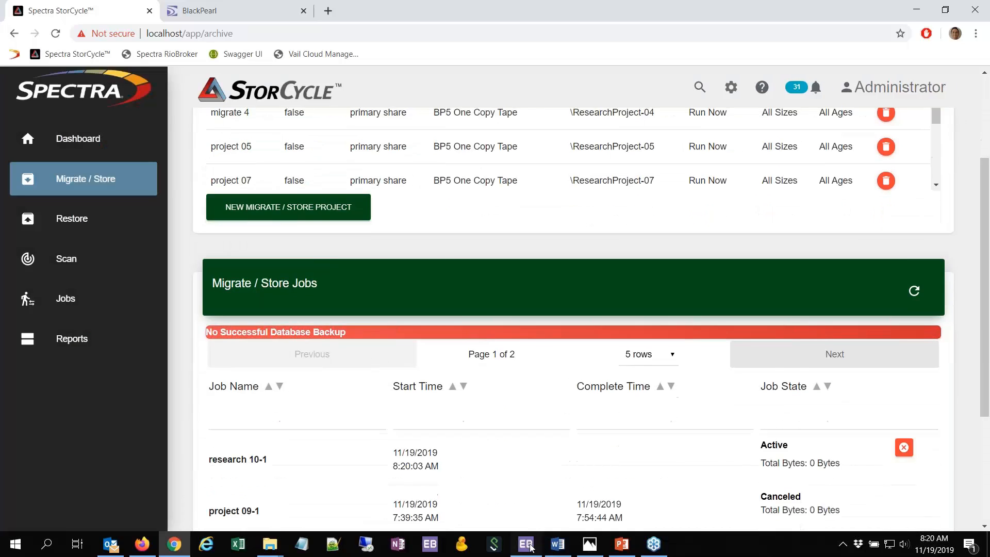
- Switch to BlackPearl Eon Browser, refresh the bucket list, and expand the StorCycle bucket down to the ResearchProject-10 folder
left_click(526, 545)
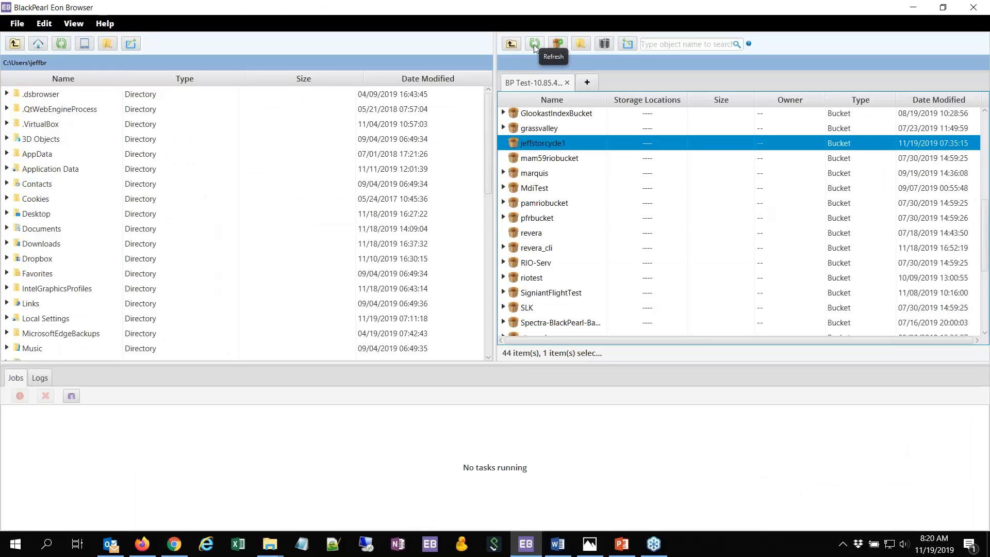
left_click(535, 45)
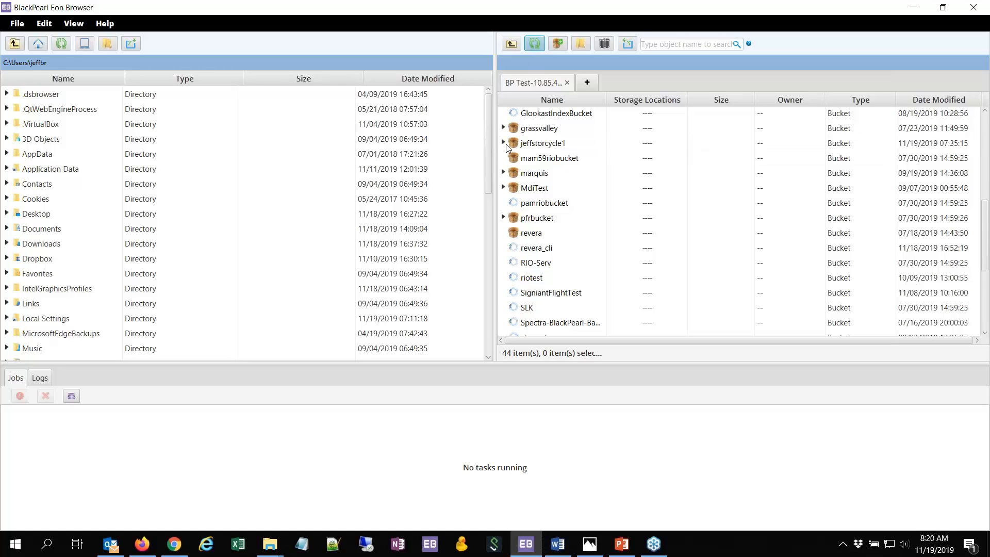
left_click(504, 142)
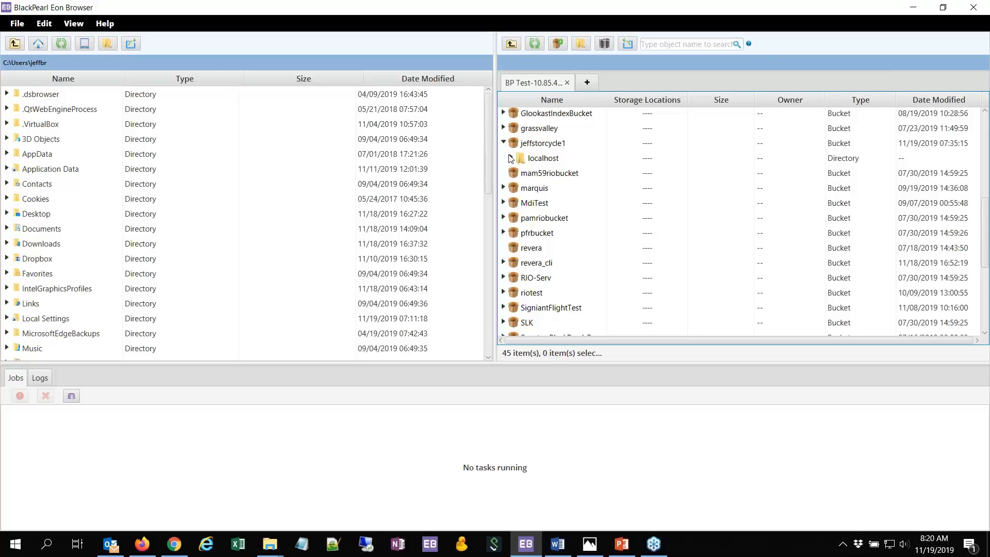
left_click(511, 159)
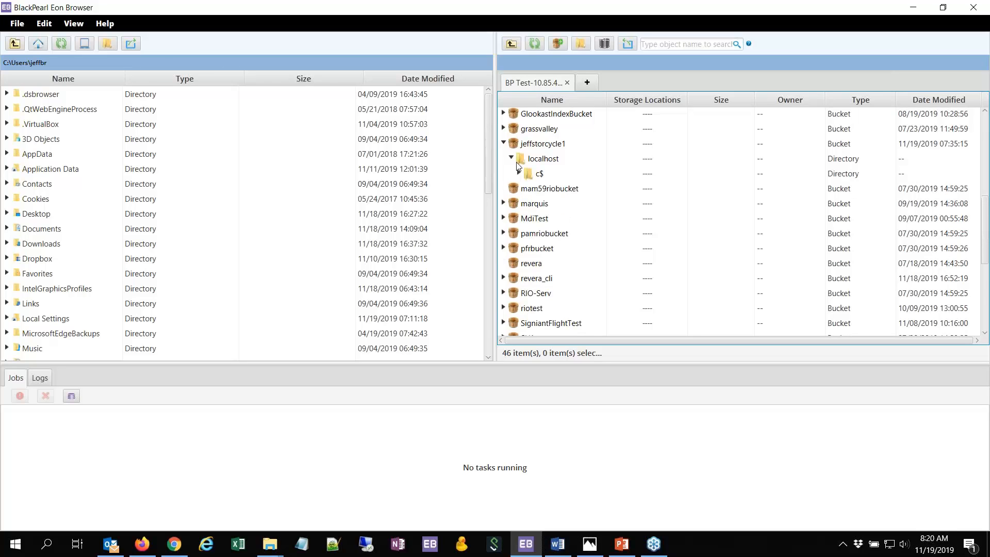
left_click(519, 173)
left_click(527, 189)
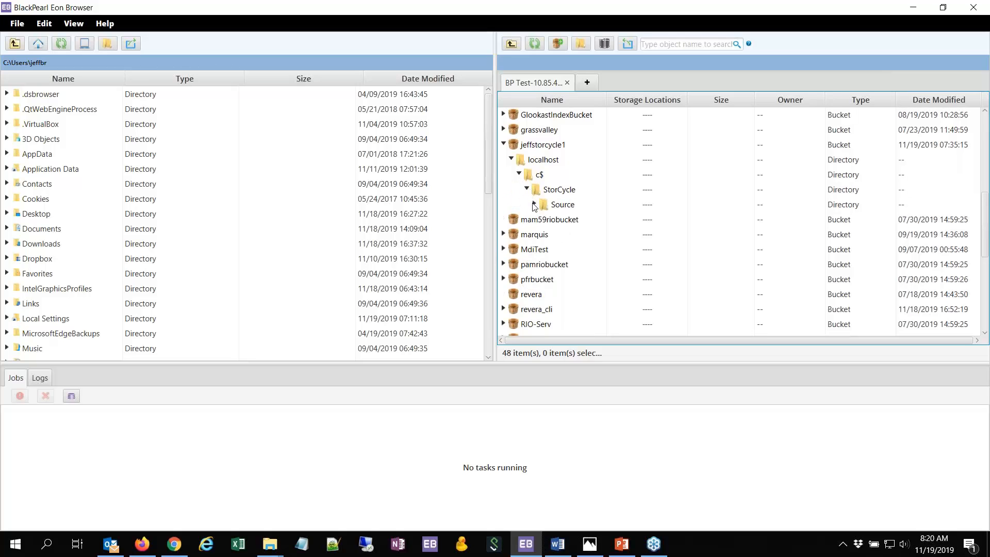
left_click(534, 204)
left_click(542, 220)
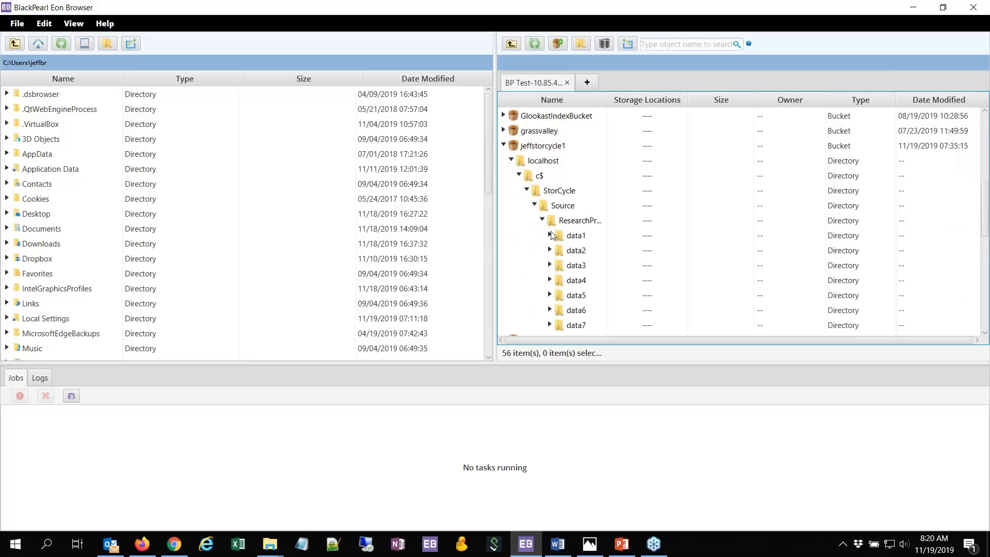
- Widen the Name column, expand the data1 folder of ResearchProject-10, and select file01.txt
left_click_drag(606, 104, 635, 104)
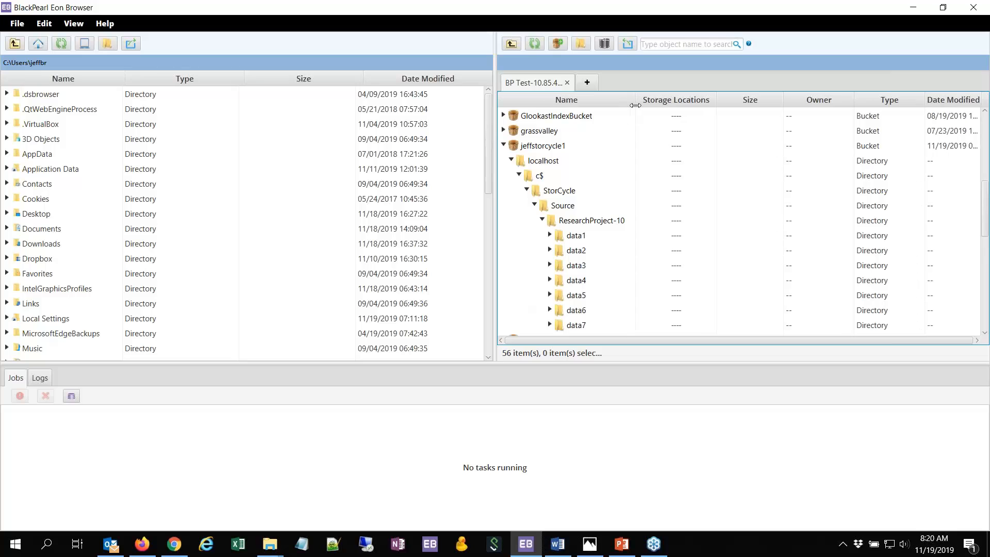
left_click(549, 235)
left_click(587, 250)
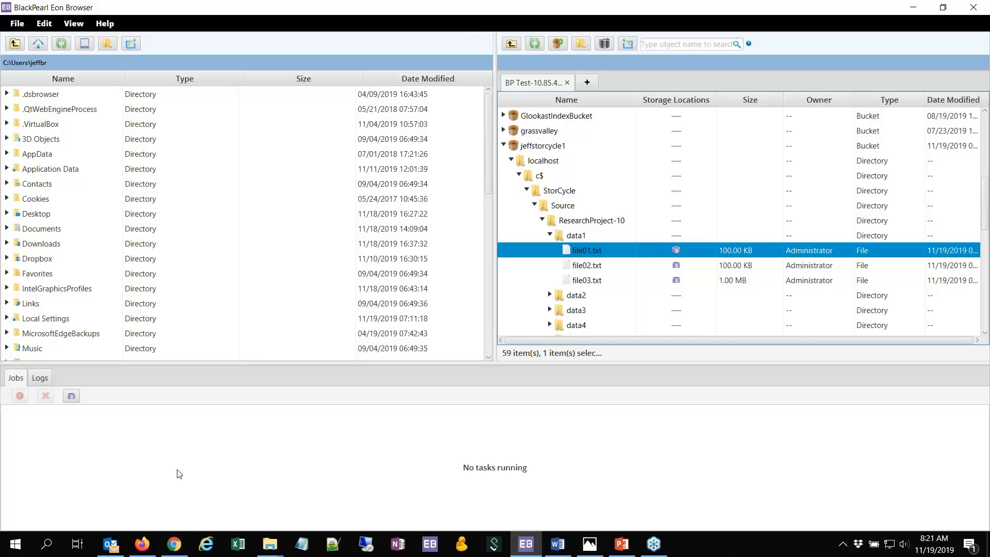
- Switch to File Explorer and inspect the contents of the ResearchProject-10 source folder
left_click(269, 547)
left_click(214, 513)
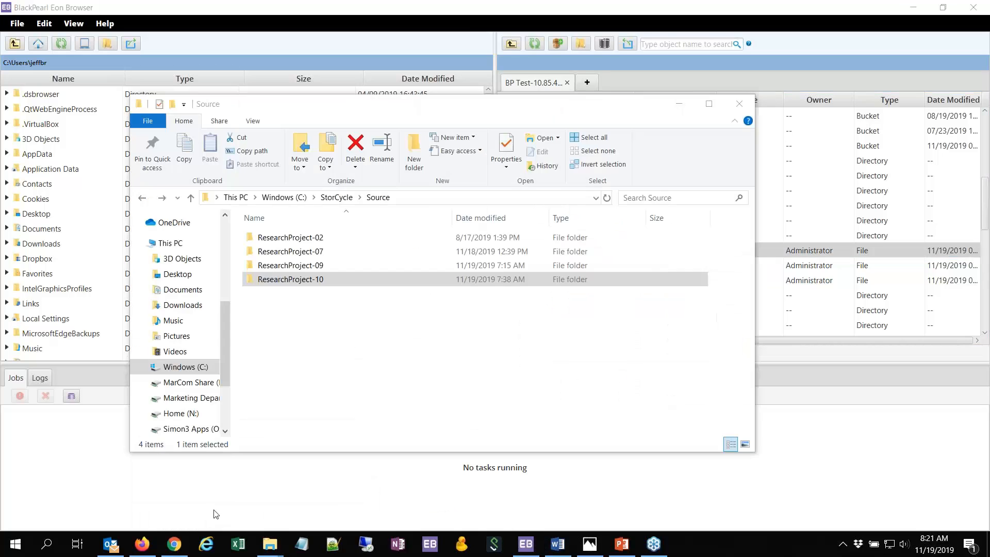
double_click(252, 280)
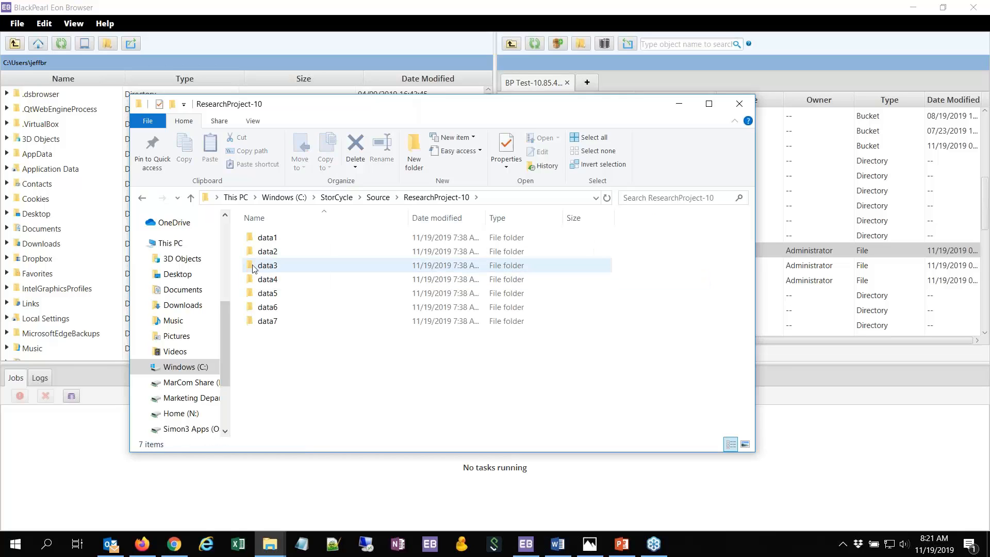
double_click(330, 266)
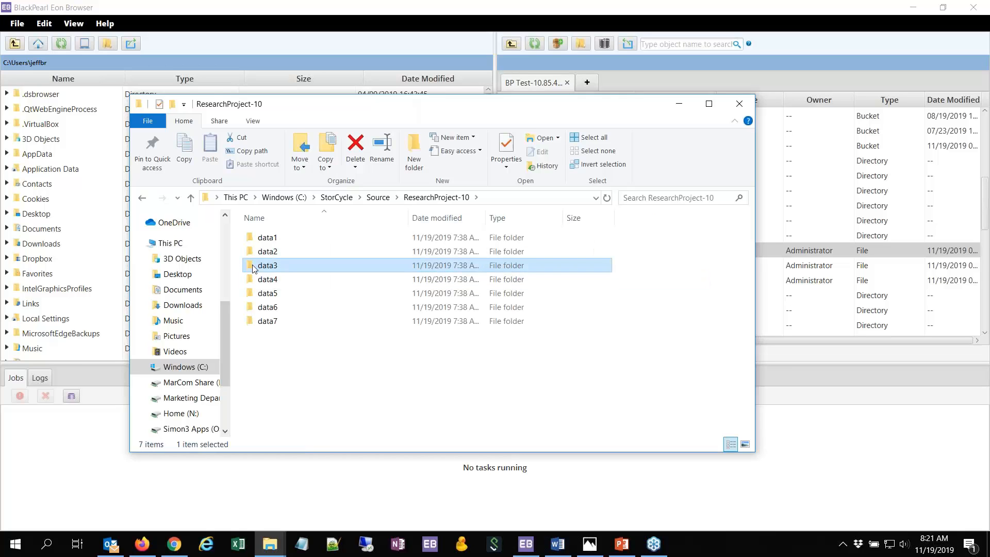
- Return to the Source folder and open the data2 folder inside ResearchProject-07
left_click(378, 197)
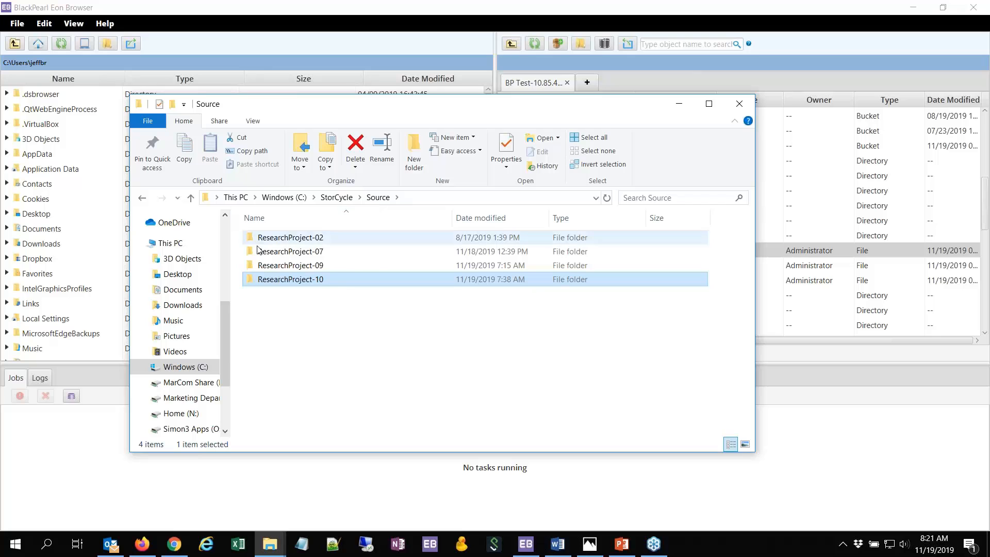
double_click(255, 252)
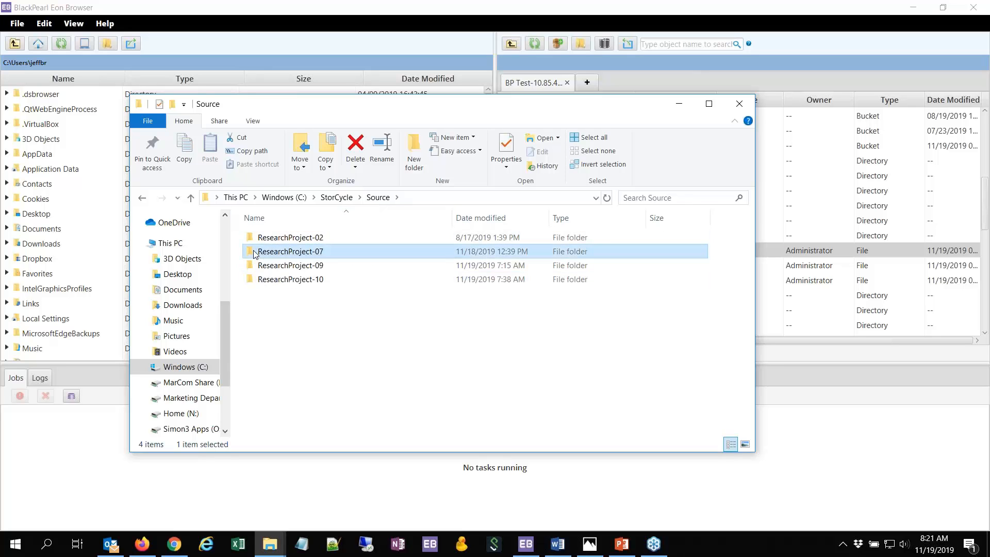
double_click(256, 253)
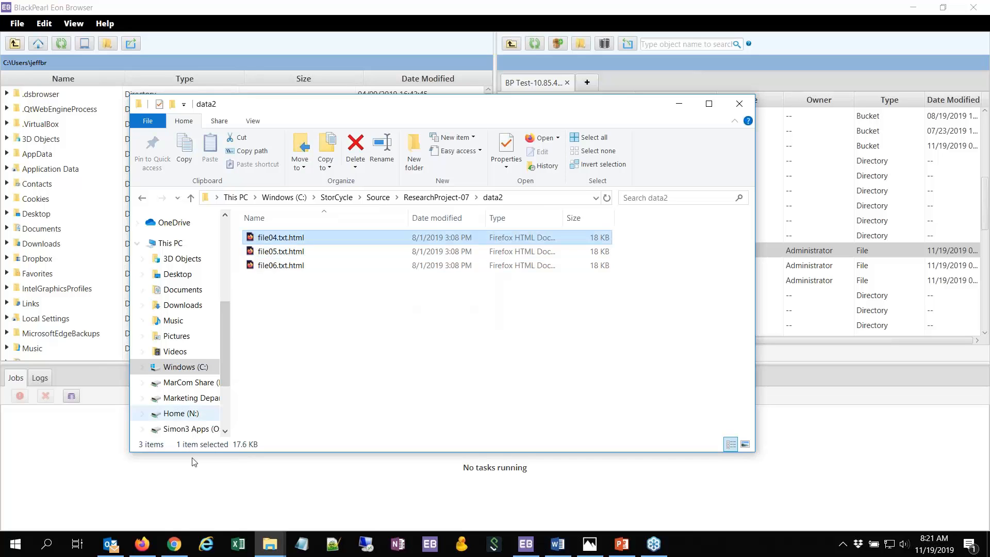
- Switch to Chrome, move the File Explorer window aside, and open a new browser tab
left_click(177, 550)
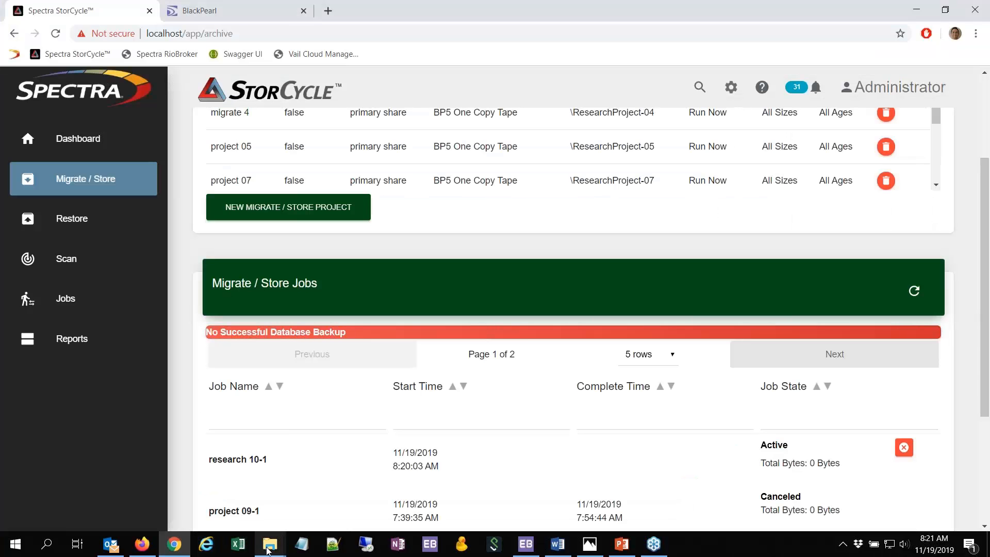
mouse_move(269, 545)
left_click(225, 505)
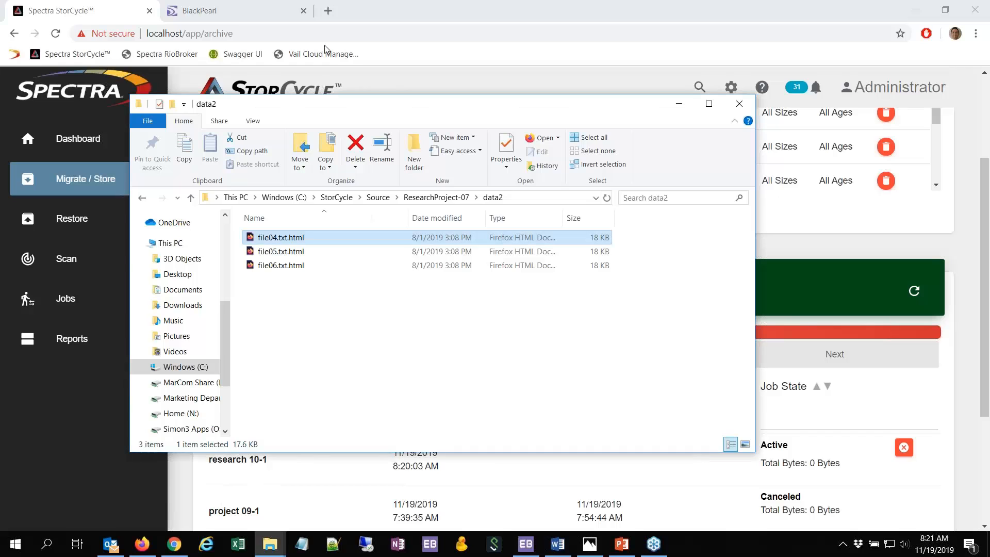
left_click_drag(433, 109, 797, 138)
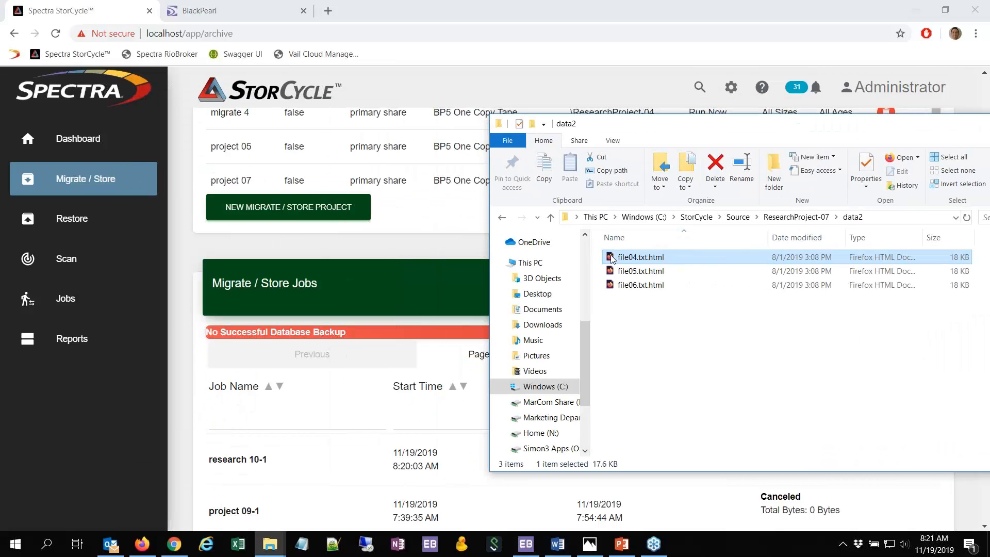
left_click(324, 18)
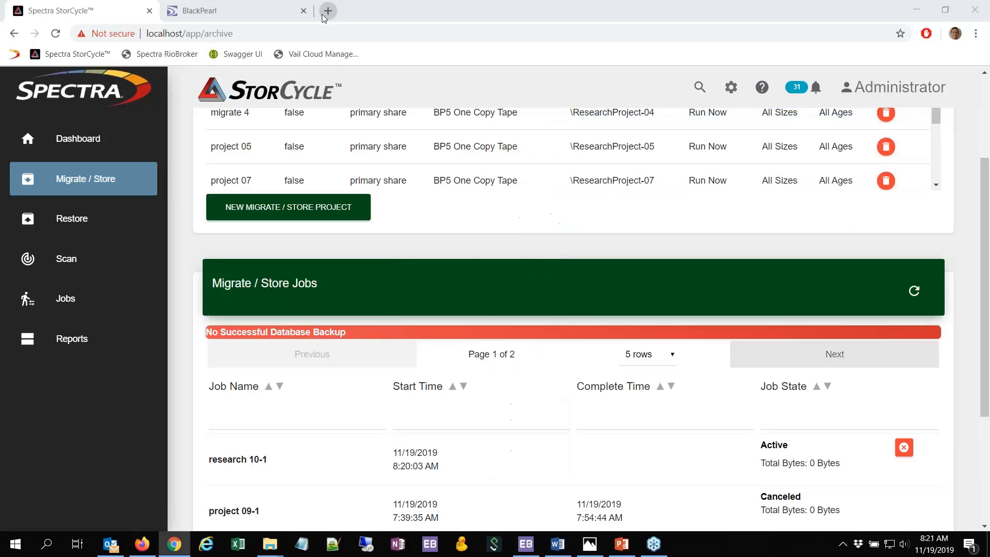
left_click(333, 15)
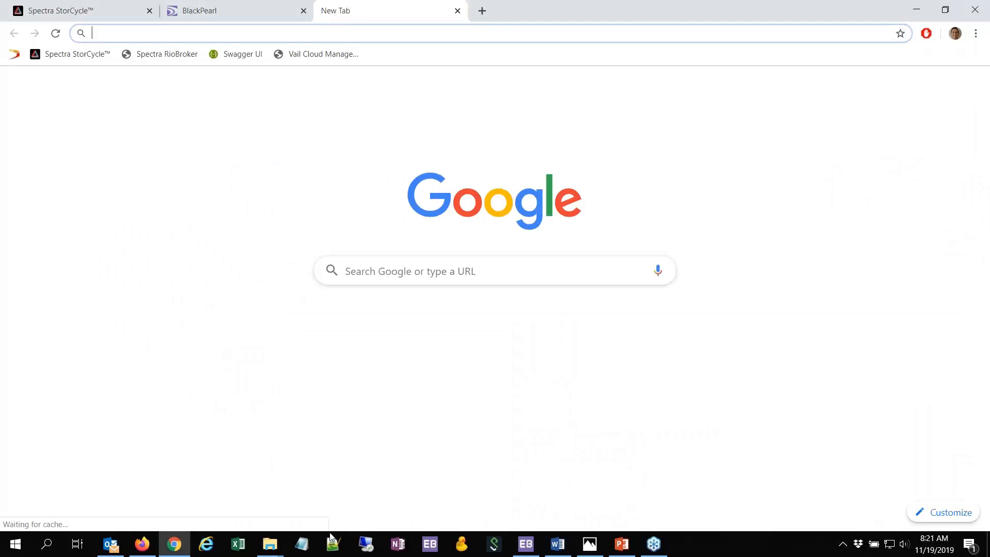
- Open file04.txt.html from the ResearchProject-07 data2 folder in the new Chrome tab
left_click(270, 544)
left_click(230, 504)
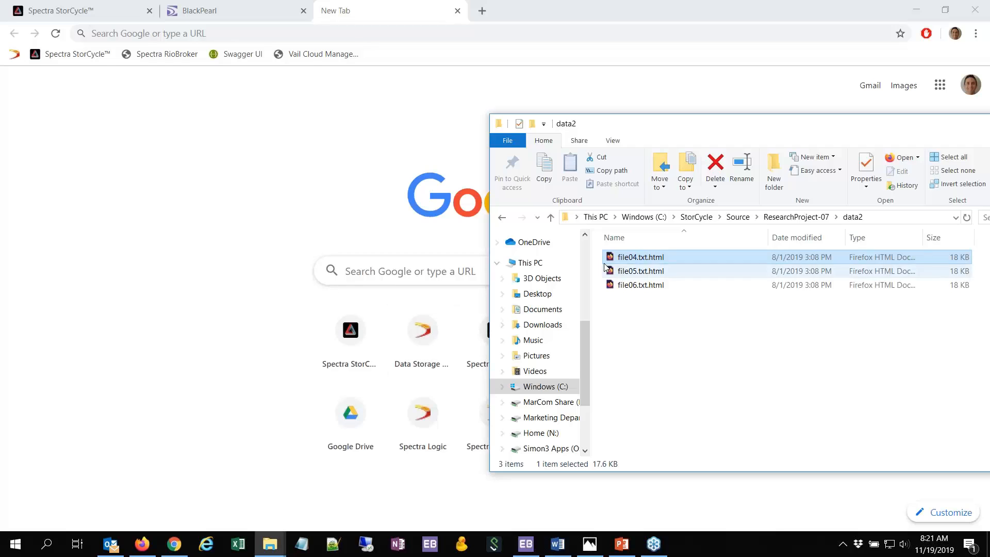
left_click_drag(614, 257, 265, 258)
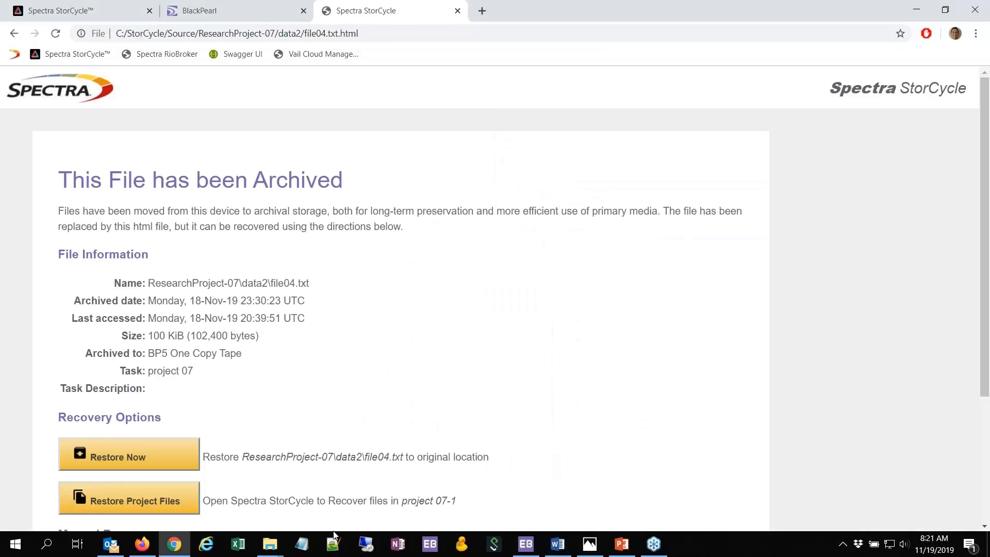
- Compare the HTML link page with its source file in File Explorer, and examine the archive location and recovery options
left_click(270, 544)
left_click(237, 514)
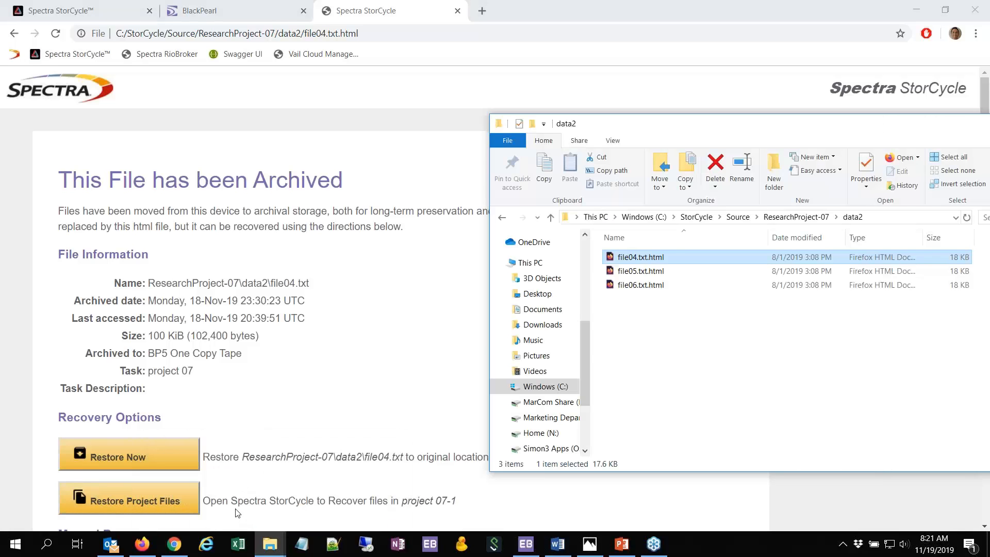
left_click(410, 352)
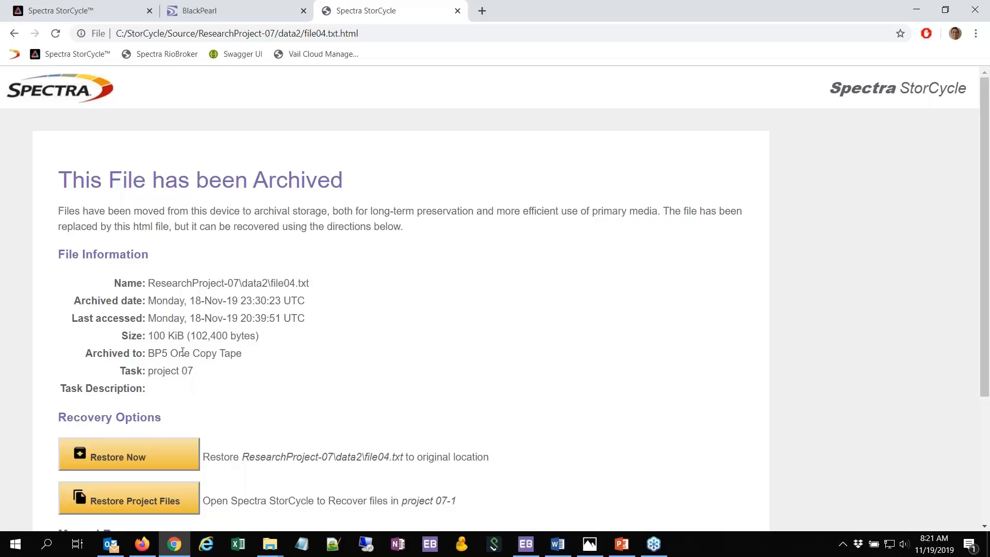
left_click_drag(171, 353, 241, 354)
scroll(225, 380, "down", 2)
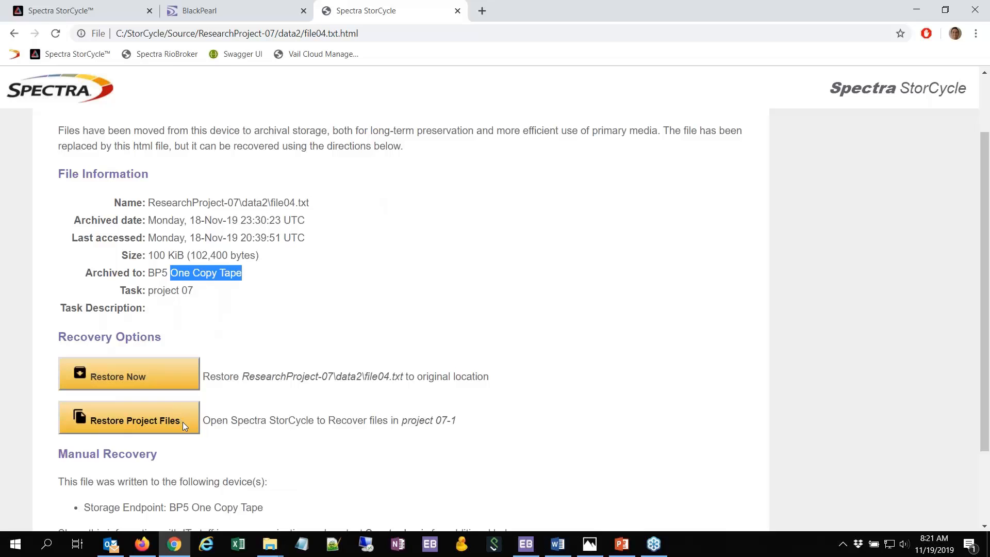
- Review the data2 HTML links in File Explorer alongside the archived-file page and the Basic Architecture slide in PowerPoint
left_click(272, 550)
left_click(248, 518)
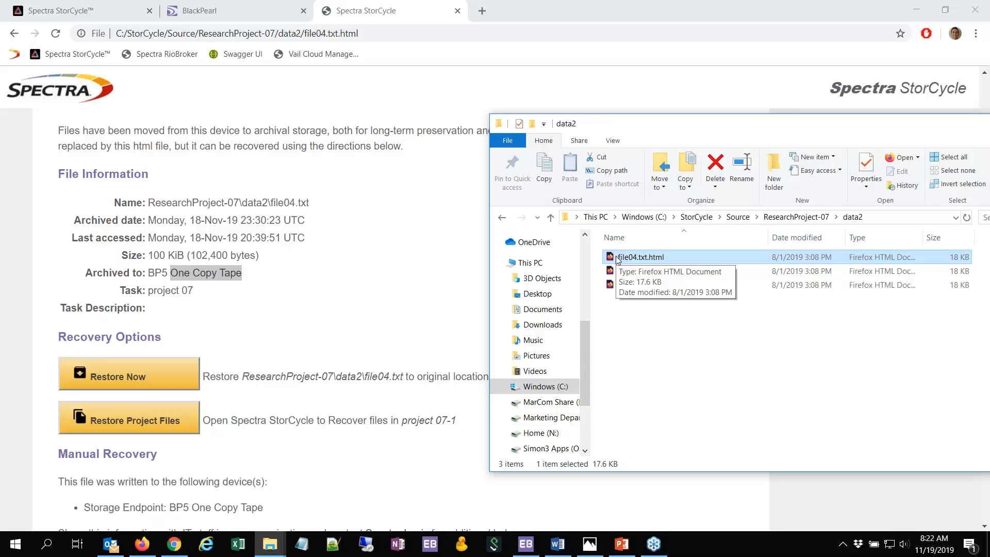
left_click(622, 546)
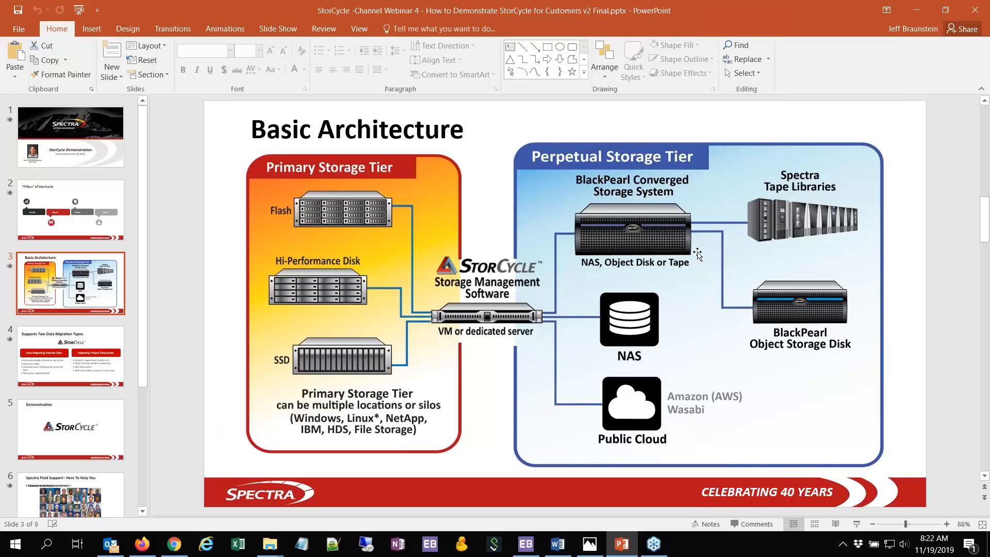
left_click(175, 548)
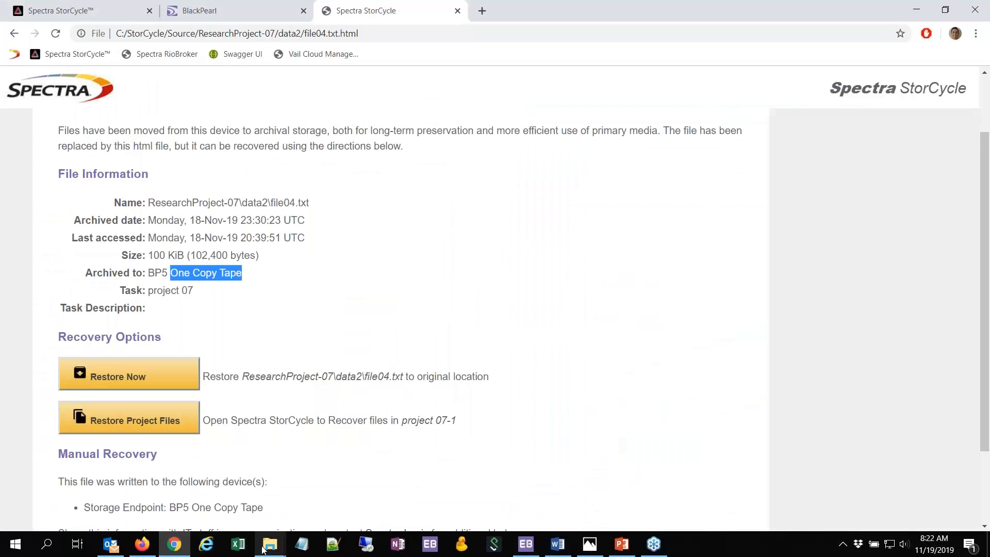
mouse_move(270, 544)
left_click(232, 513)
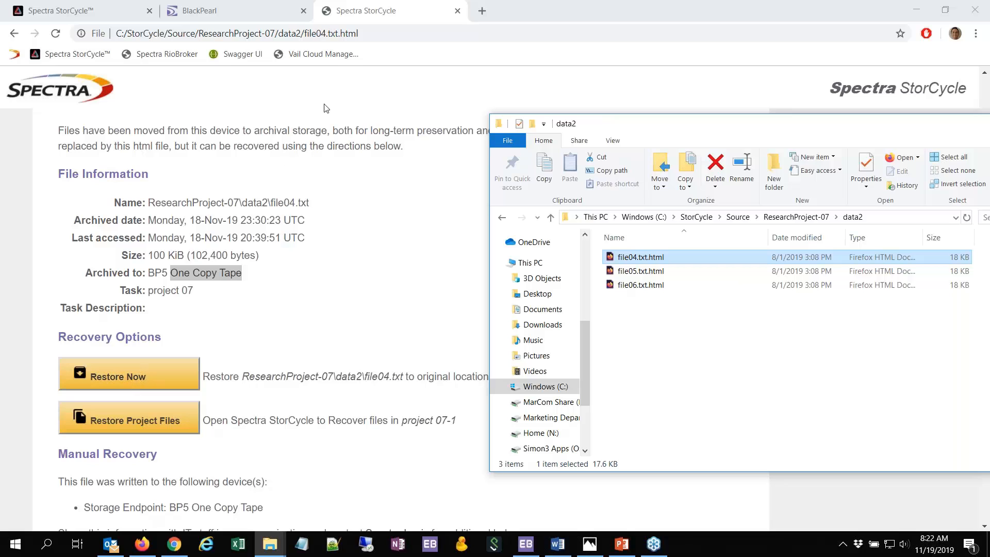
- Return to the StorCycle Migrate / Store page and check the state of the research 10-1 job
left_click(57, 33)
left_click(60, 10)
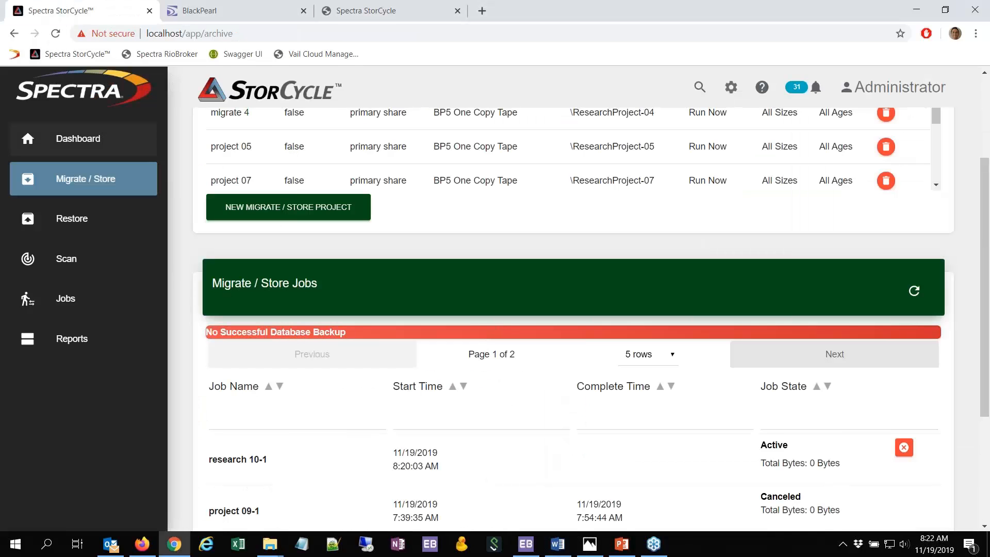
scroll(244, 242, "up", 3)
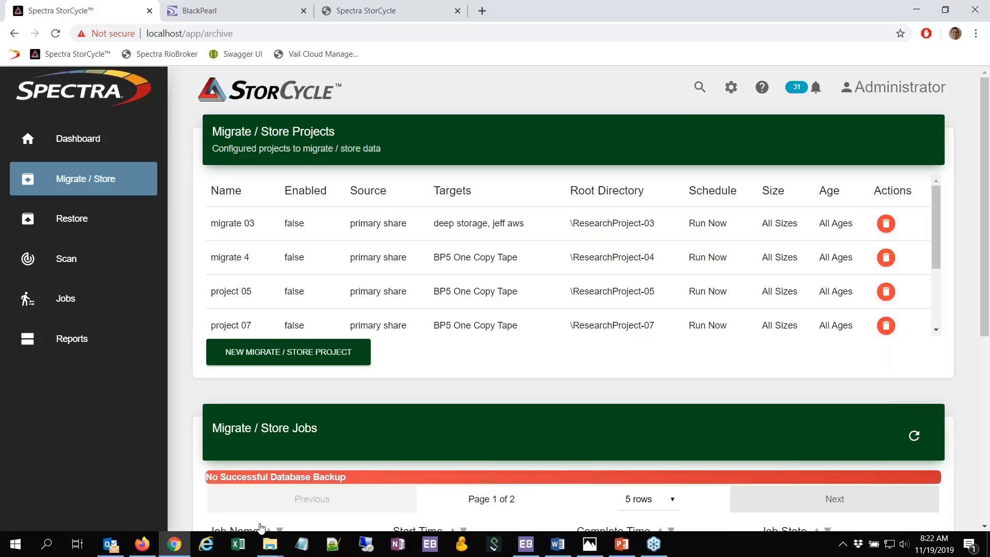
mouse_move(270, 544)
left_click(230, 504)
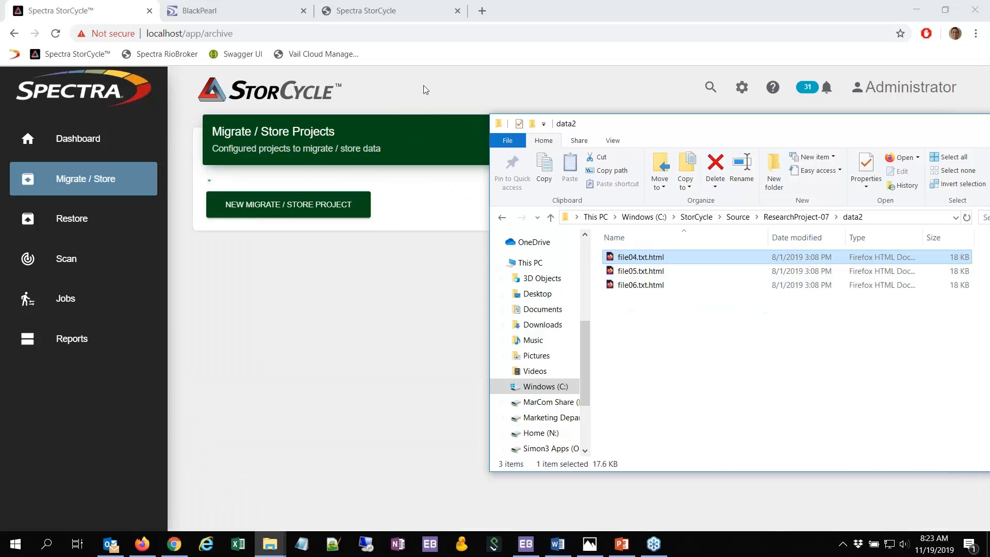
left_click(418, 77)
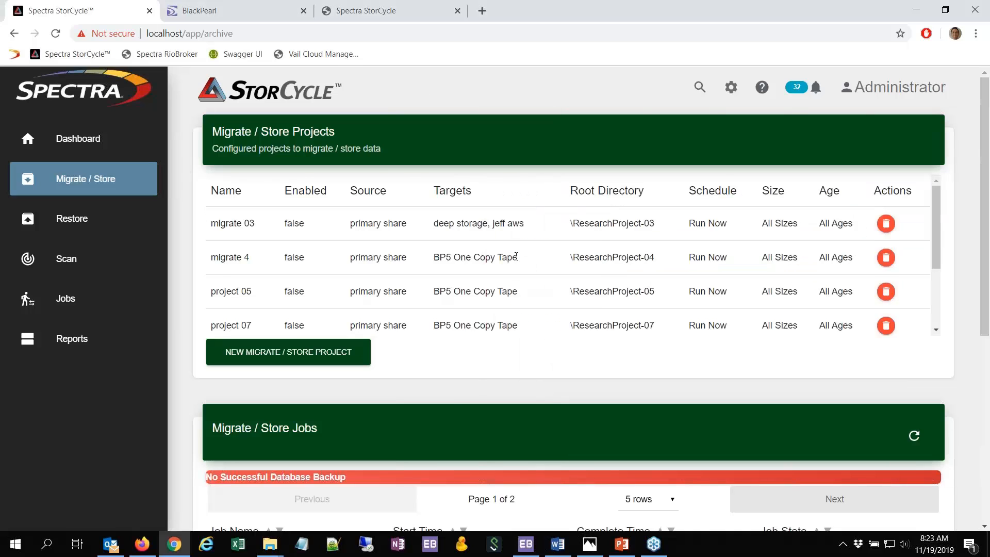
scroll(845, 272, "down", 2)
left_click_drag(985, 237, 988, 320)
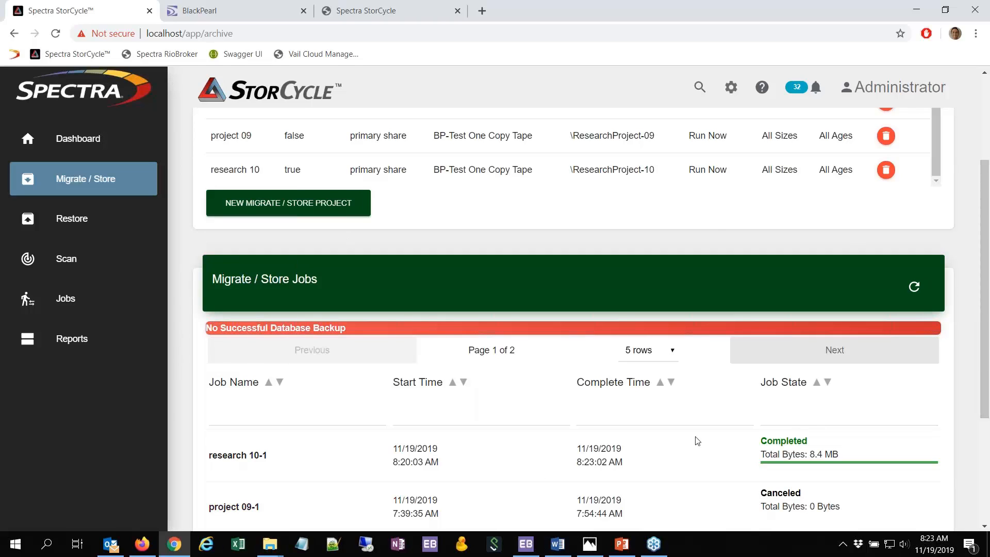
- Switch to BlackPearl Eon Browser, refresh the buckets, and expand jeffstorcycle1 down to ResearchProject-10's data1 folder to inspect its files' storage locations
left_click(525, 544)
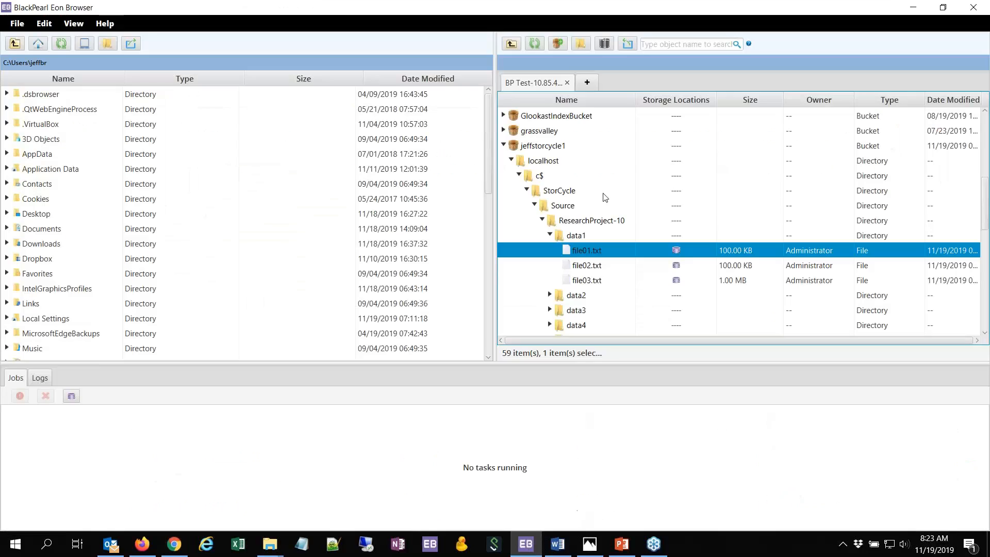
left_click(534, 46)
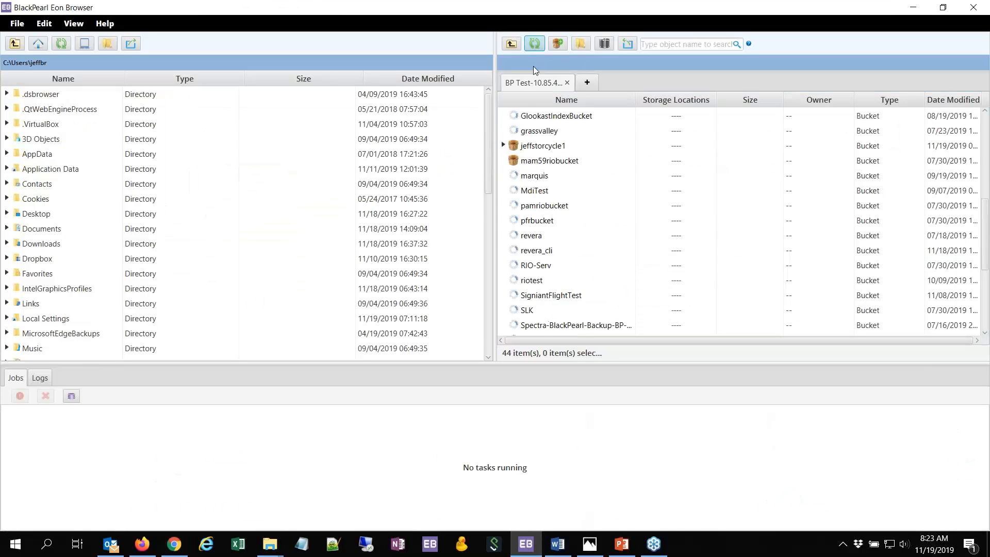
left_click(504, 146)
left_click(511, 161)
left_click(518, 176)
left_click(526, 191)
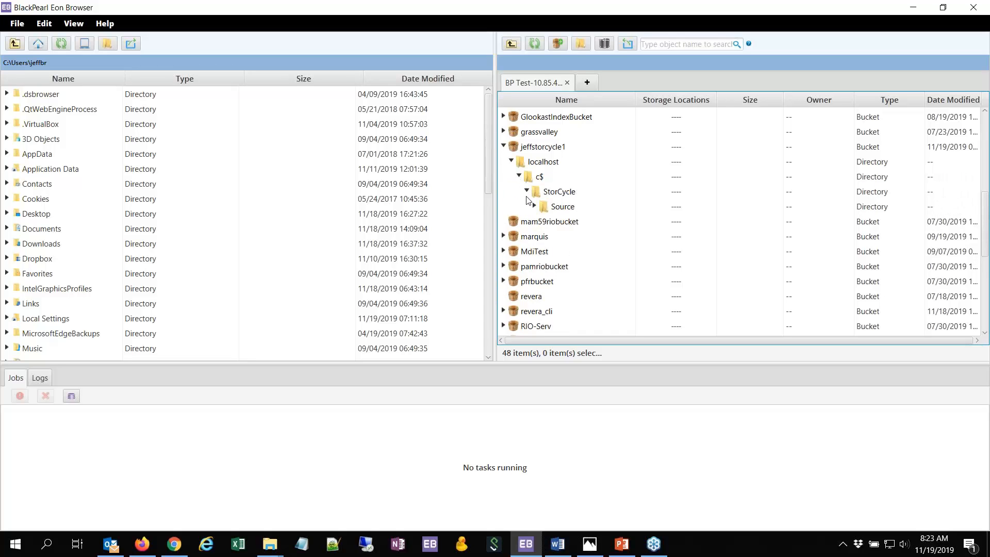
left_click(534, 207)
left_click(542, 222)
left_click(550, 237)
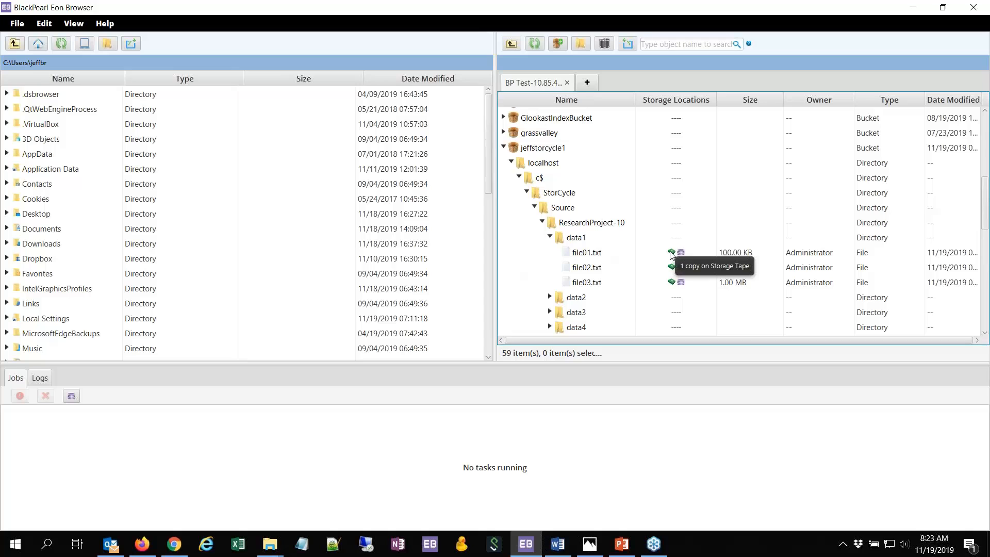
mouse_move(682, 255)
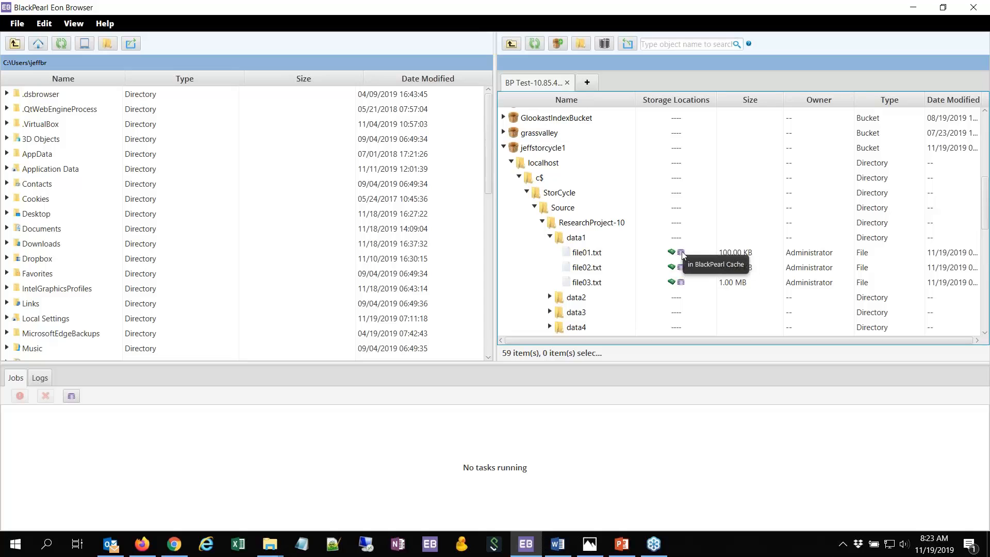
- Switch to File Explorer, return to the Source folder, and open the data1 folder inside ResearchProject-10
left_click(183, 547)
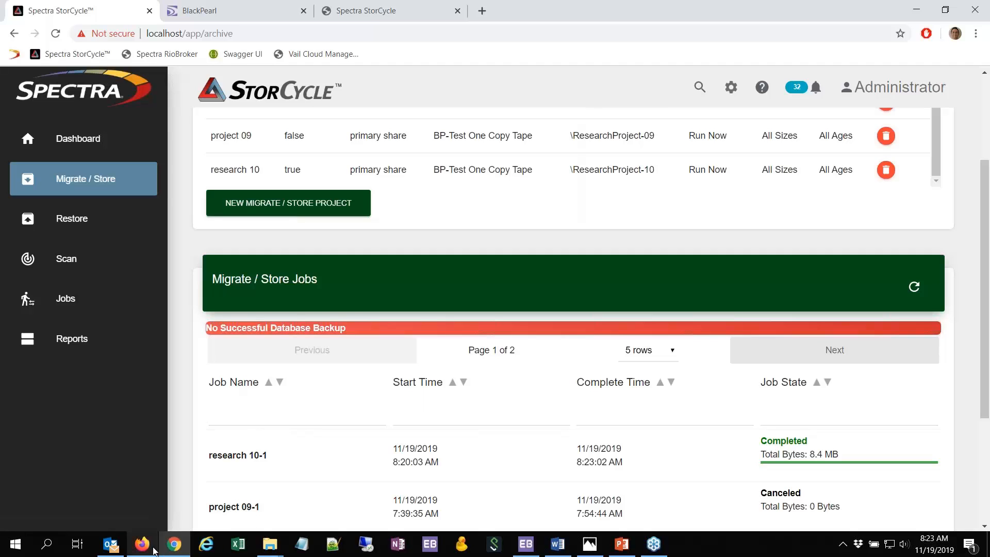
left_click(268, 548)
left_click(230, 516)
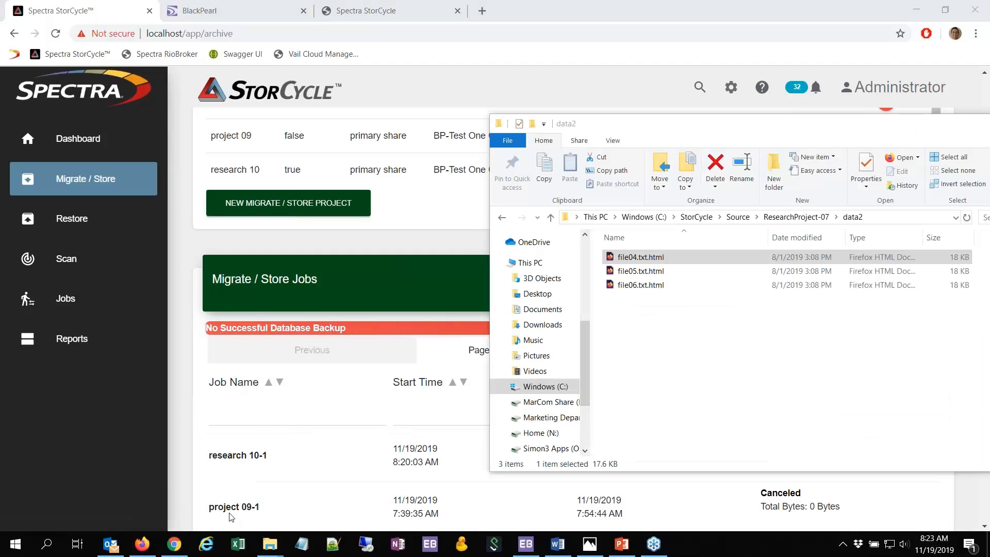
left_click(738, 216)
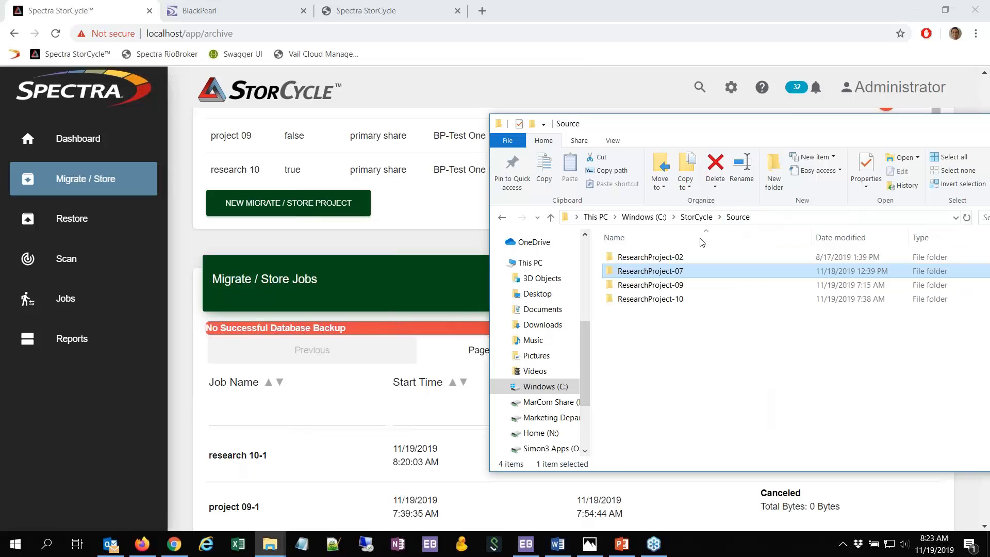
left_click(647, 298)
double_click(648, 300)
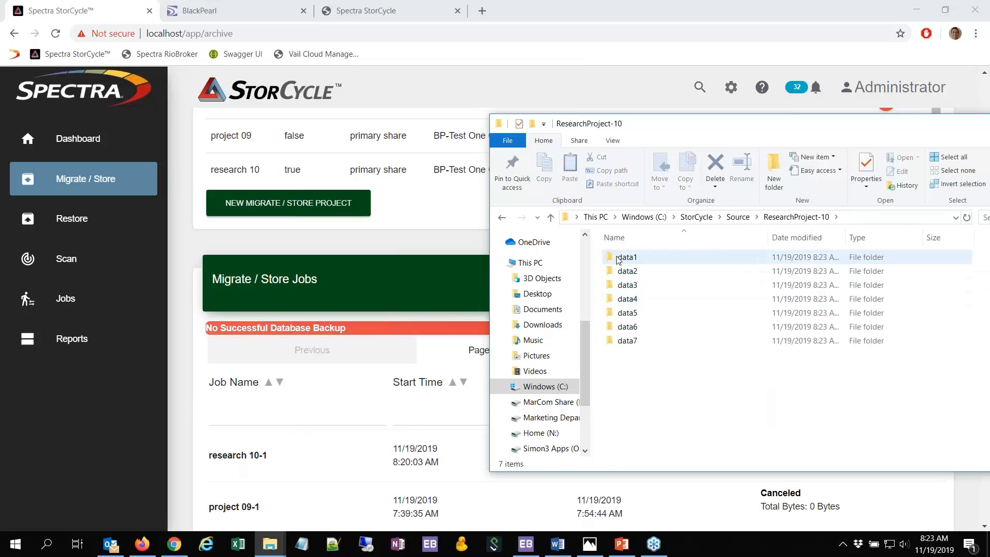
double_click(640, 257)
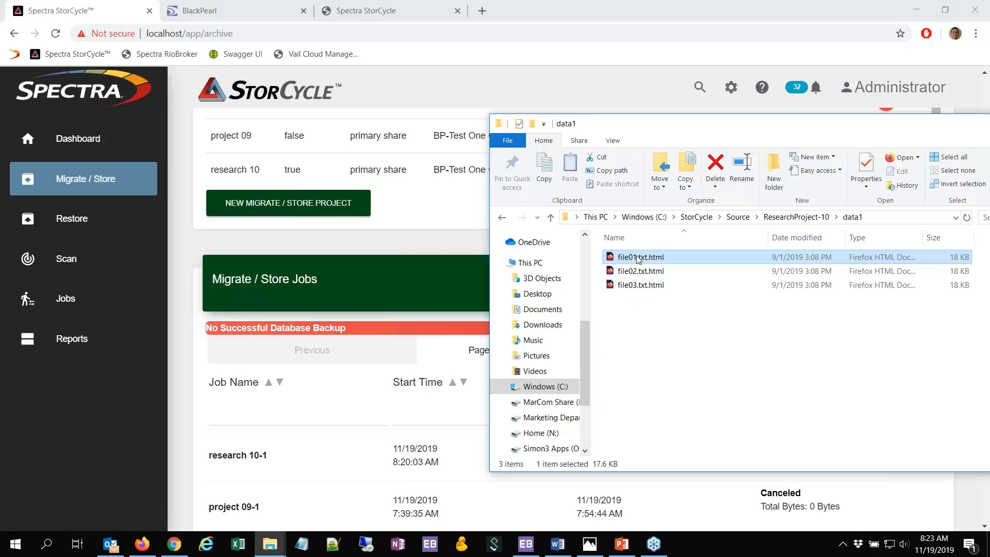
- Replace the old link page's tab in Chrome with a new one and open file01.txt.html from data1 in it
left_click(458, 11)
left_click(328, 10)
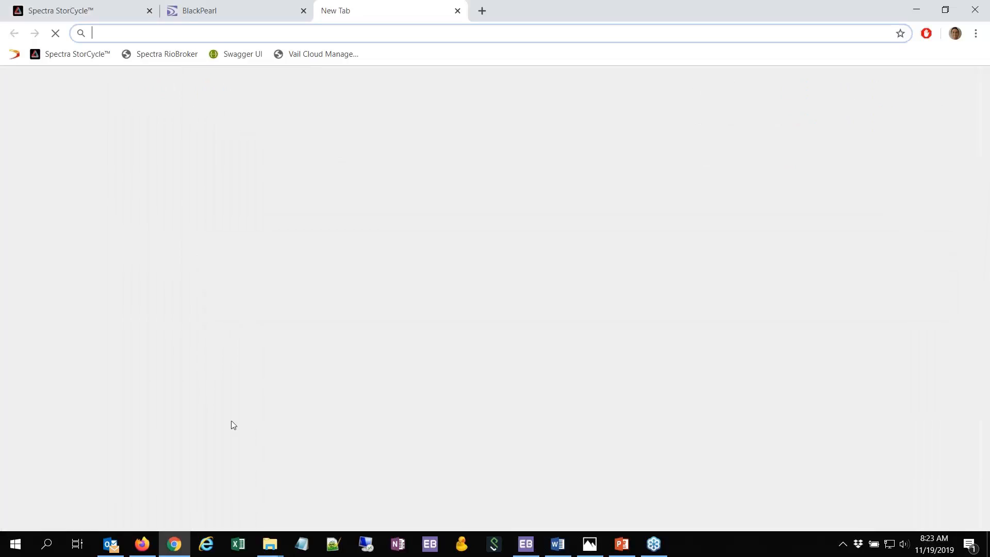
mouse_move(269, 544)
left_click(254, 509)
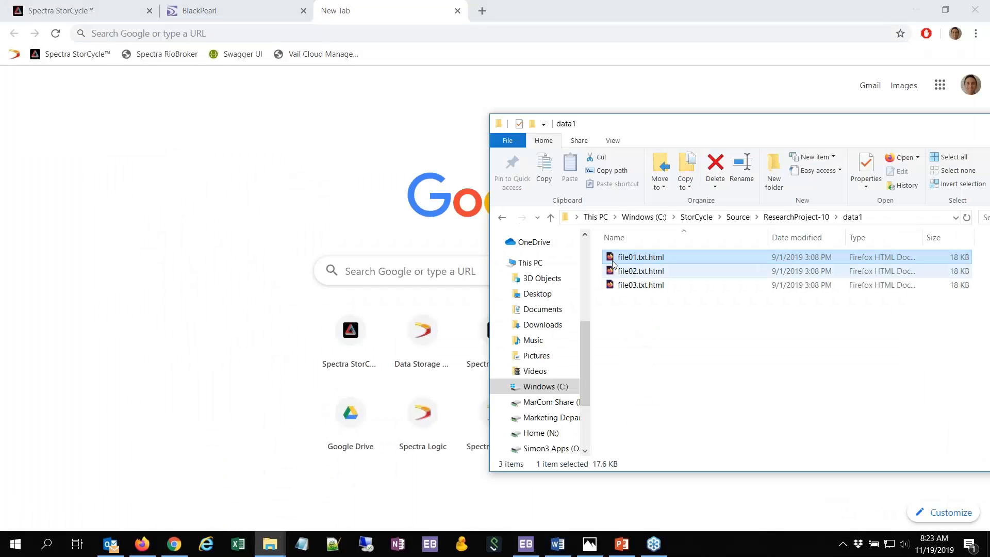
left_click_drag(614, 264, 118, 276)
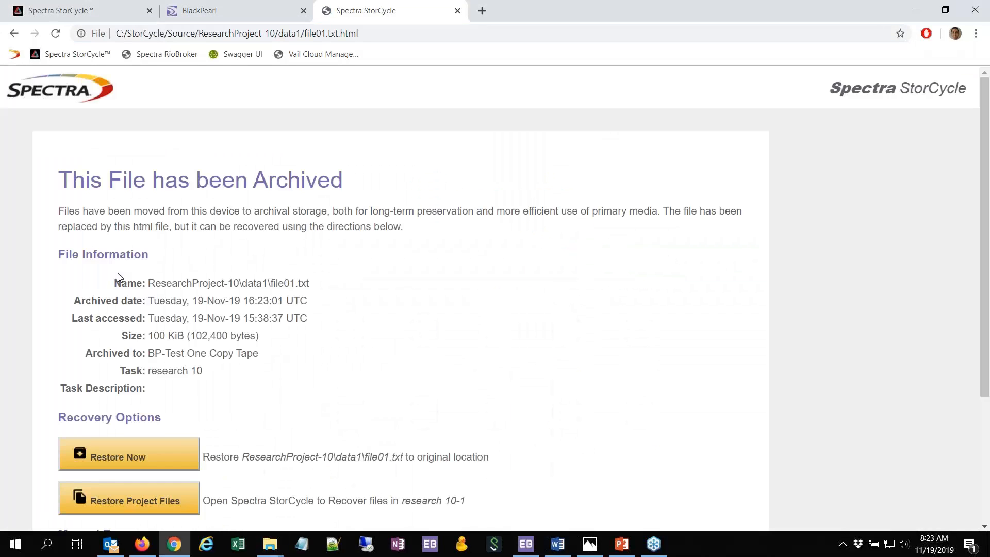
- Start the immediate restore of file01.txt from its link page and proceed past the browser's certificate warning
left_click(141, 454)
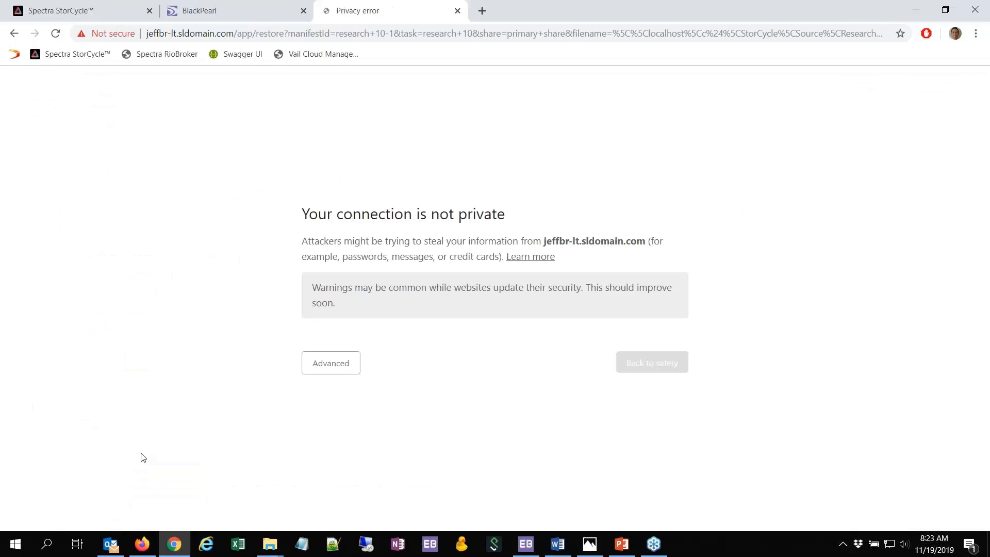
left_click(329, 398)
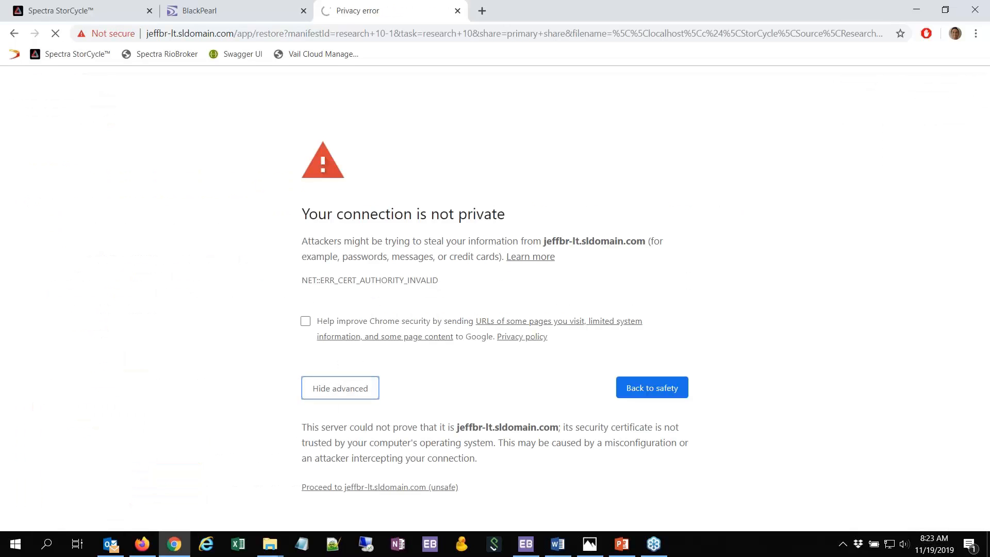
left_click(342, 487)
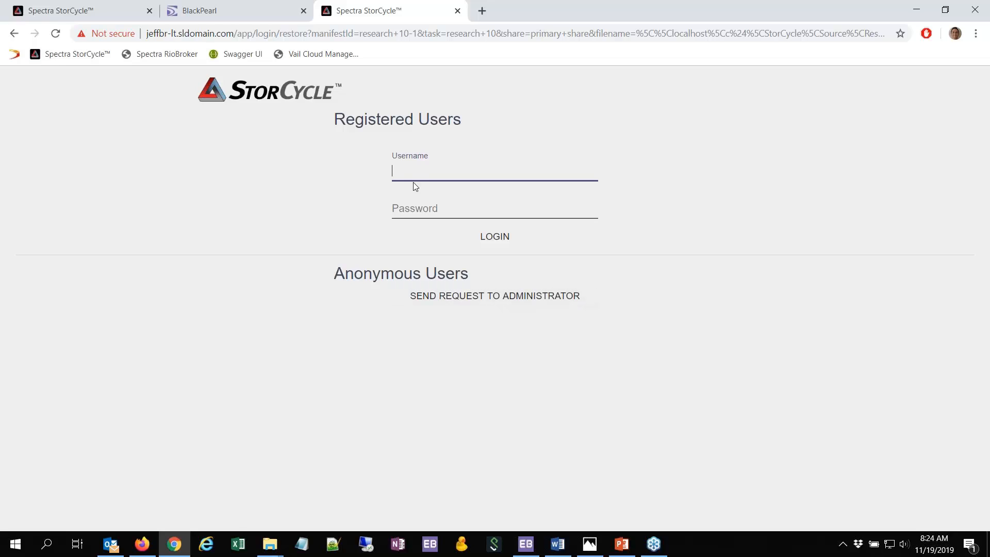
- Log in to StorCycle as the registered user Administrator, entering the account password
type("A")
left_click(422, 196)
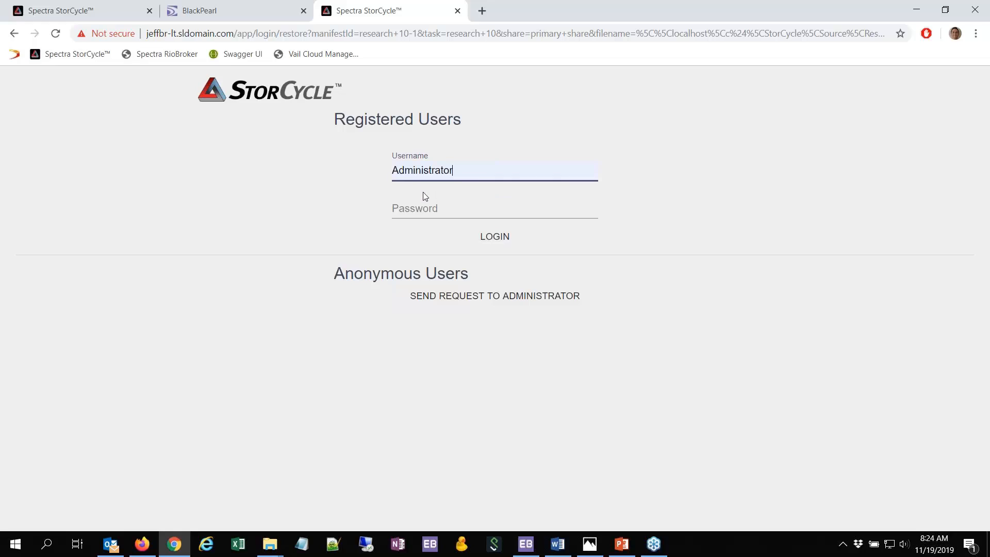
left_click(422, 202)
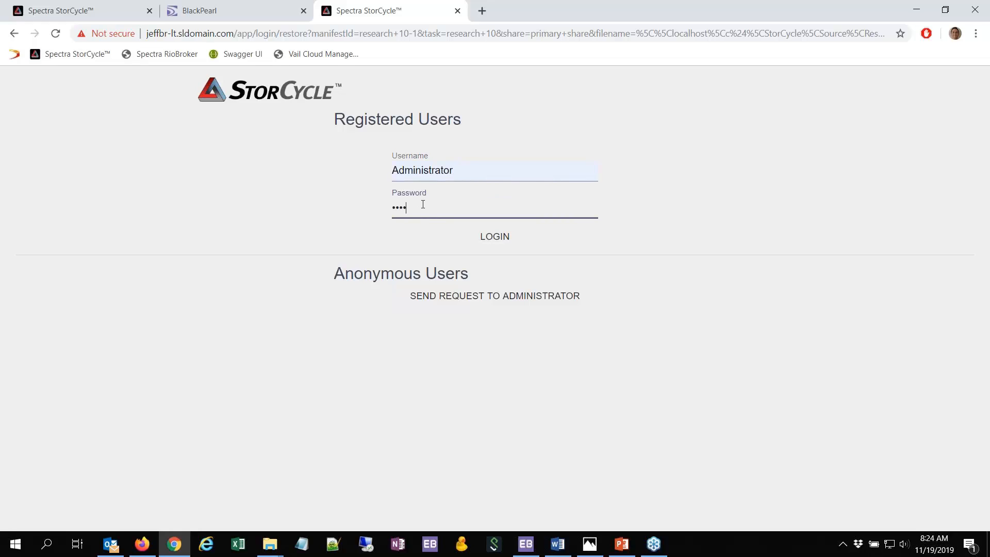
key("Return")
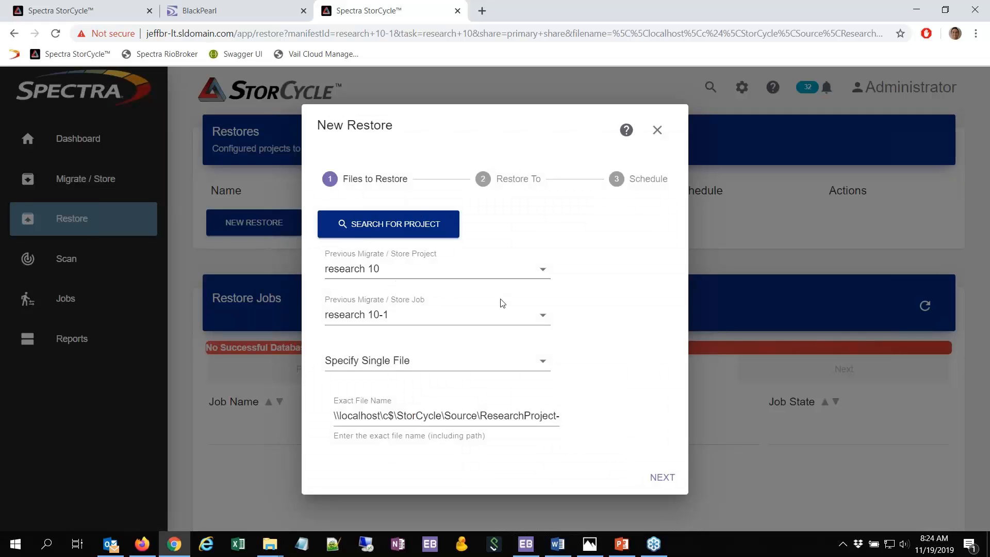
- Accept the prefilled file selection, keep Restore Files as the restore type, and set the restore destination to primary share
left_click(663, 476)
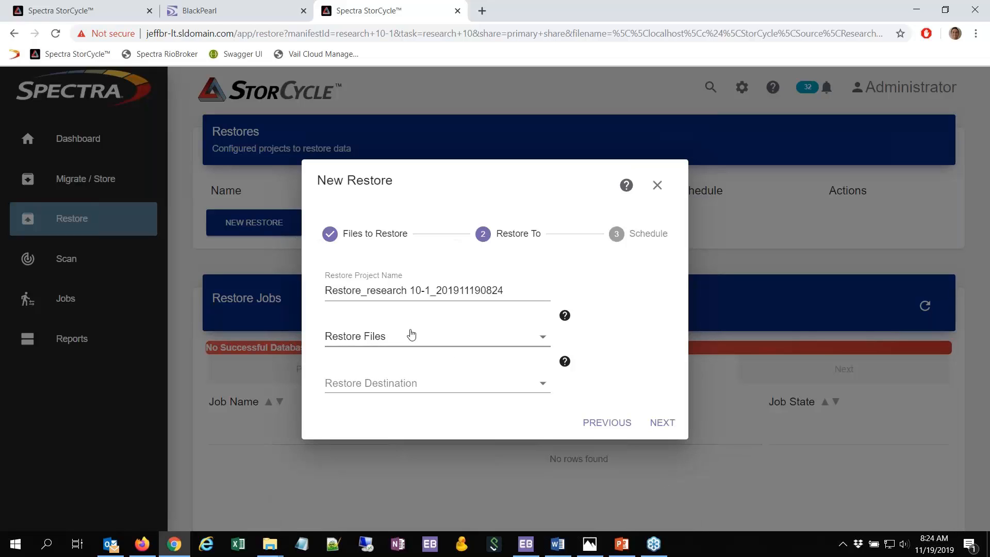
left_click(417, 345)
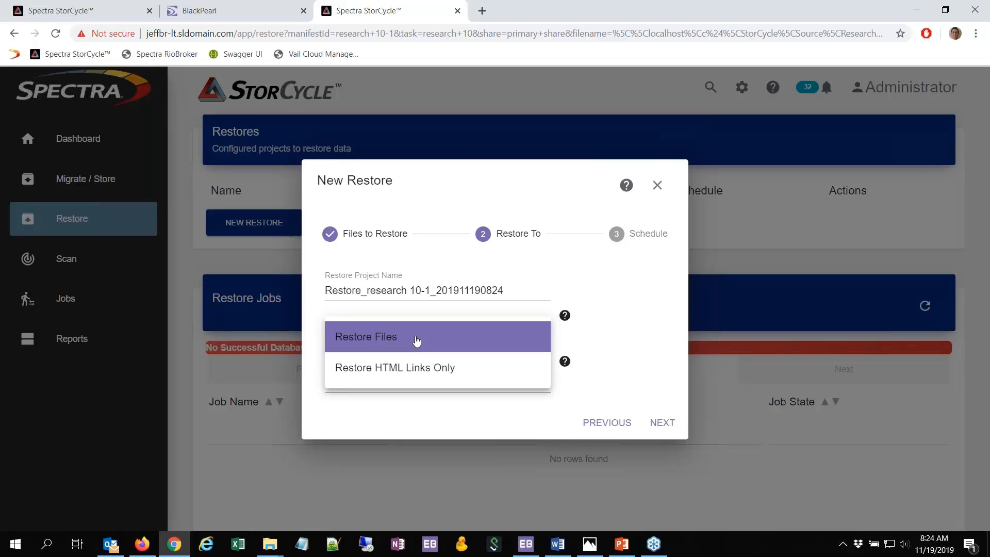
left_click(416, 341)
left_click(425, 382)
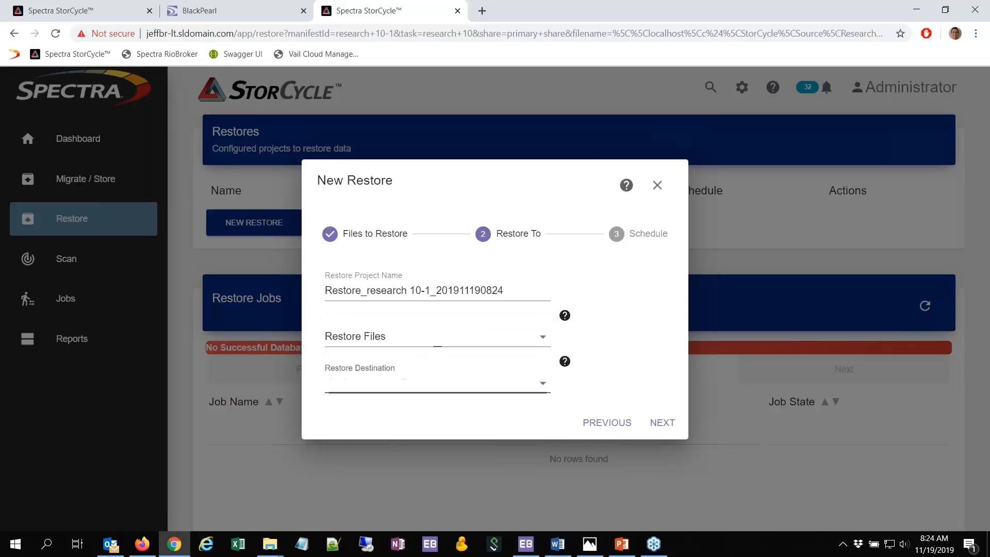
left_click(424, 384)
- Set the restore directory to \ResearchProject-10\data1
scroll(426, 399, "down", 3)
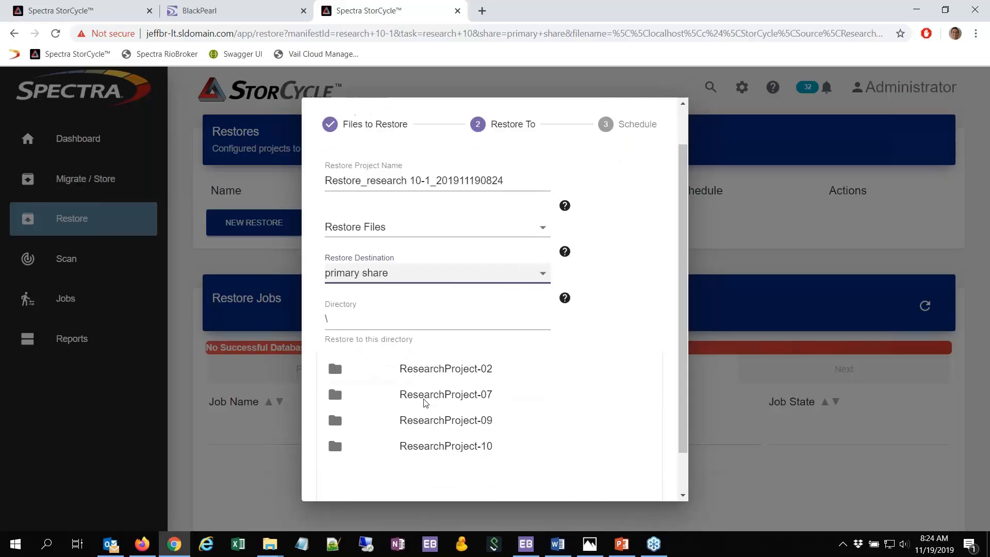
left_click(435, 415)
scroll(537, 418, "down", 1)
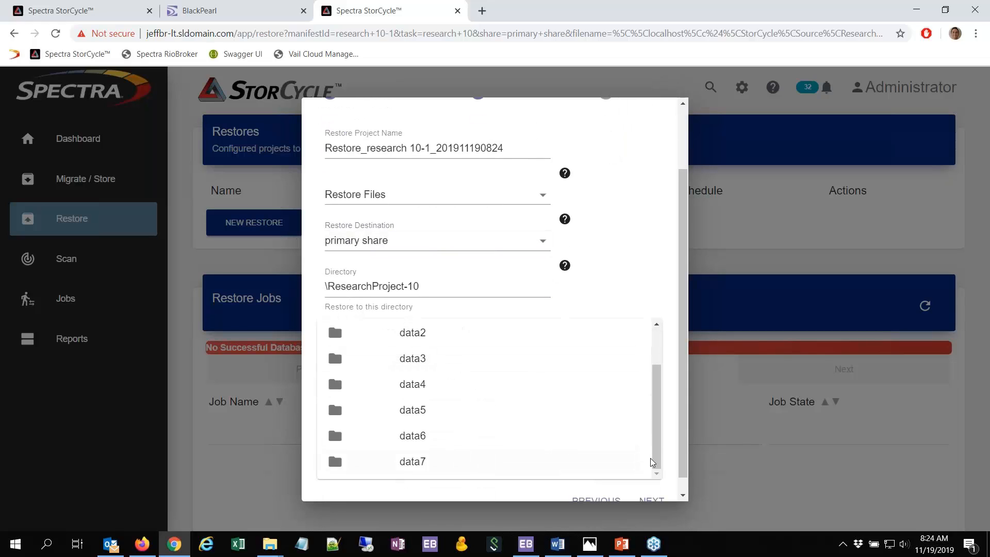
scroll(592, 431, "up", 2)
left_click(435, 378)
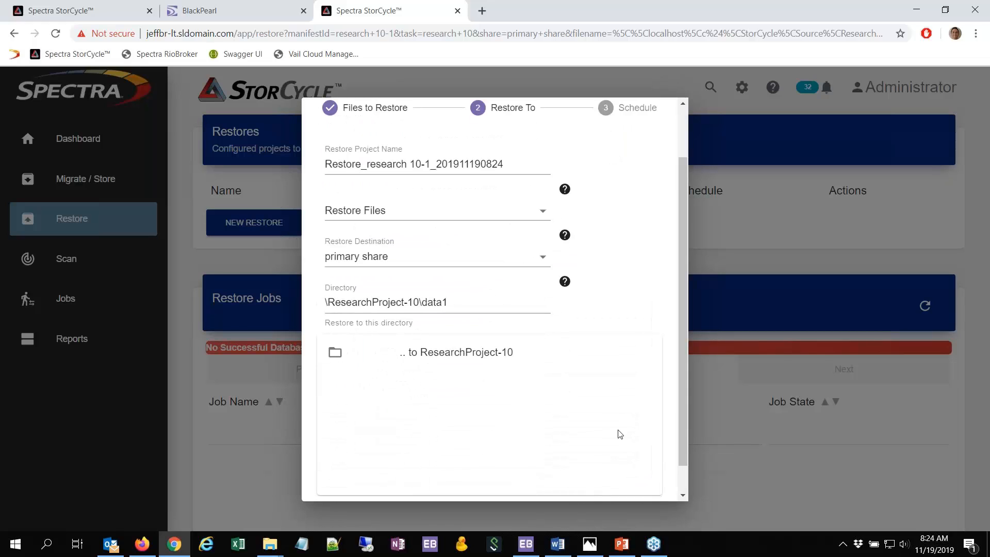
scroll(681, 482, "down", 1)
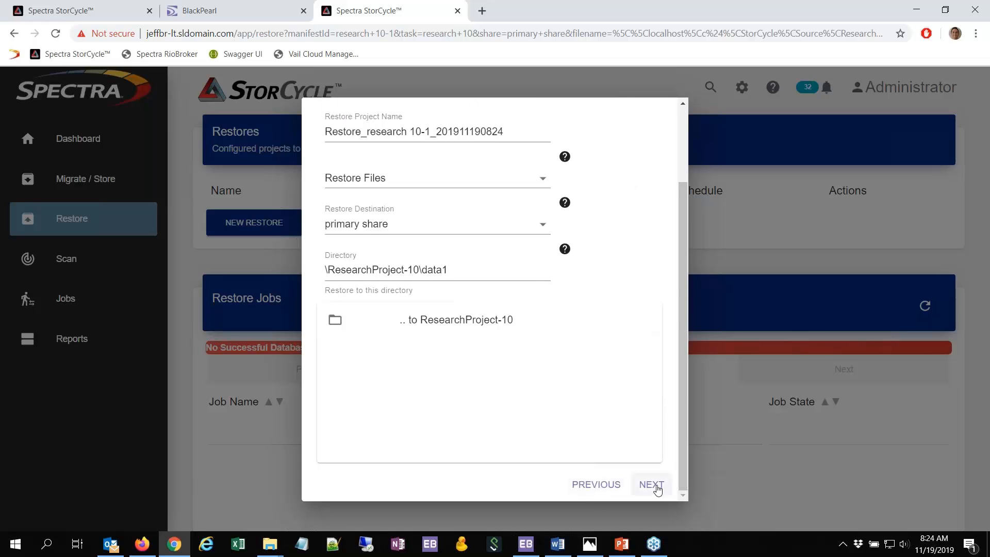
- Finish the restore project setup and submit it to run now
left_click(649, 483)
left_click(659, 378)
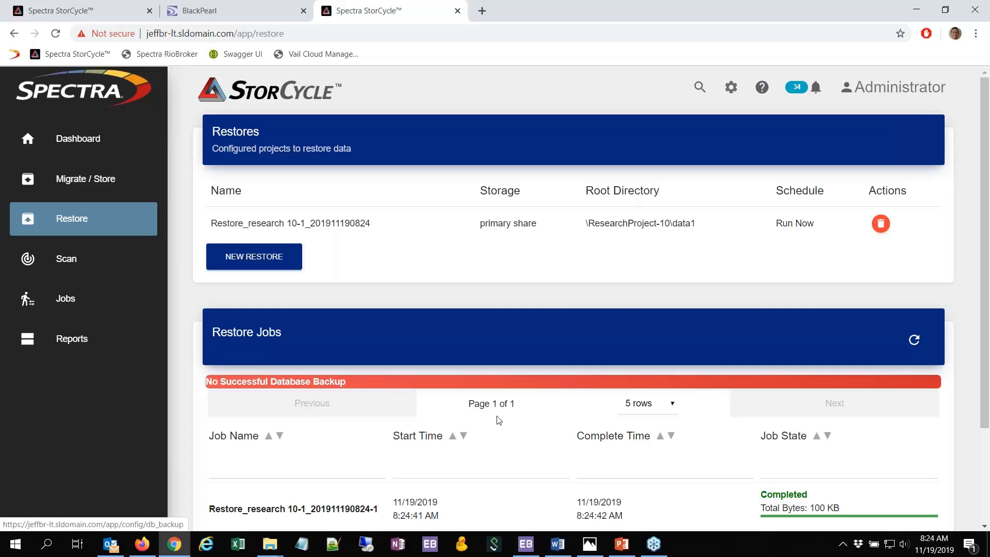
- Switch to File Explorer and open the nested ResearchProject-10\data1 folder inside data1 to check the restored file01.txt
mouse_move(264, 553)
left_click(199, 479)
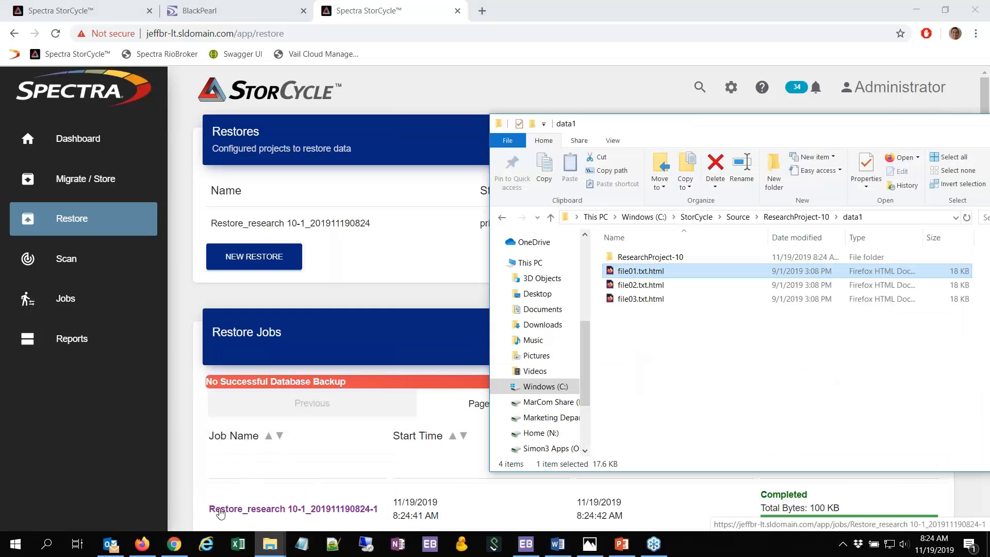
double_click(636, 258)
double_click(627, 257)
left_click(633, 257)
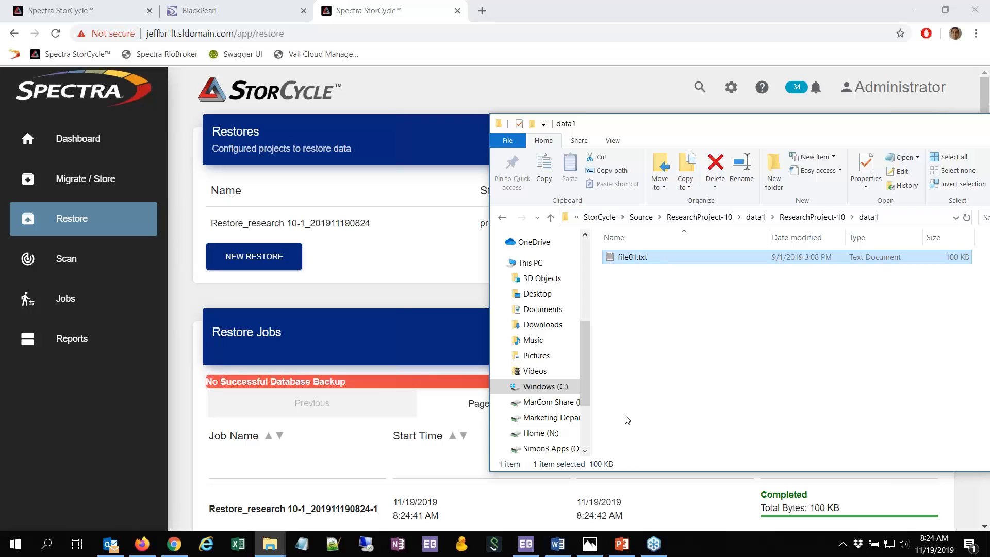
- Examine the catalog search options by project name, file name and tag, and close the search
left_click(699, 88)
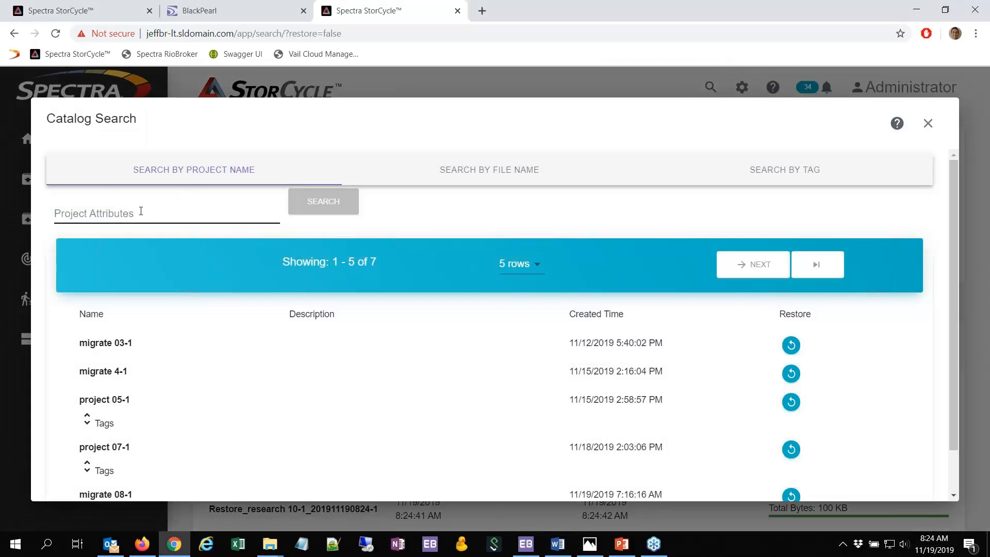
left_click(140, 211)
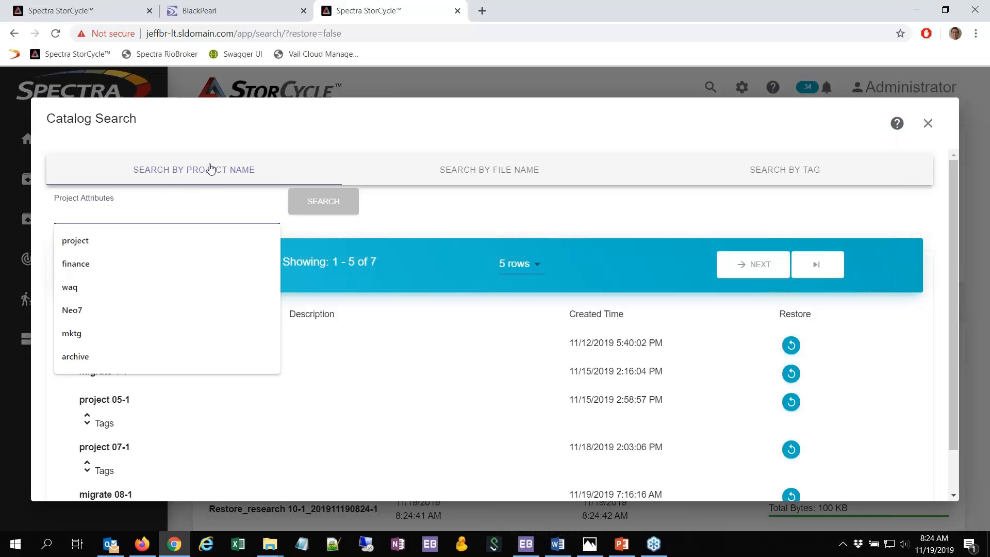
left_click(503, 175)
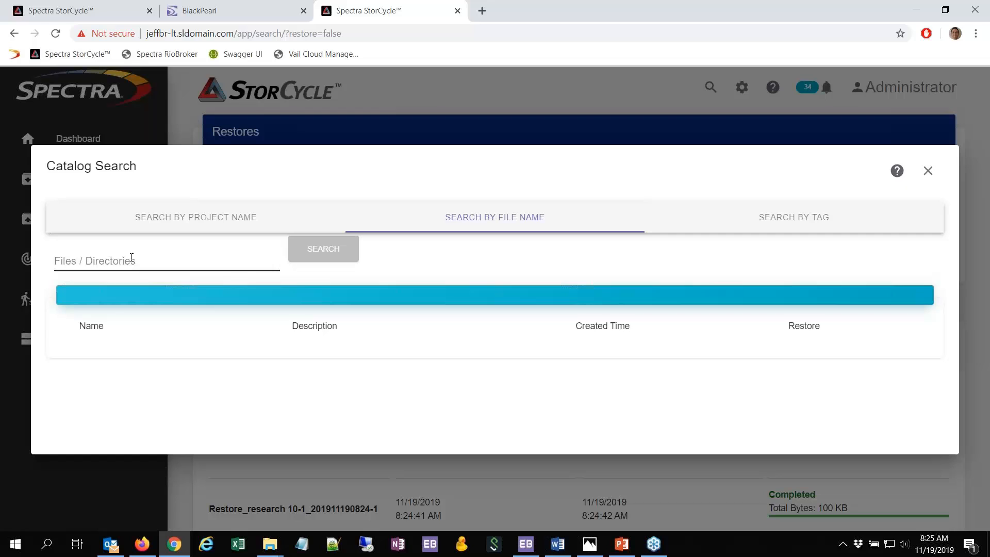
left_click(795, 221)
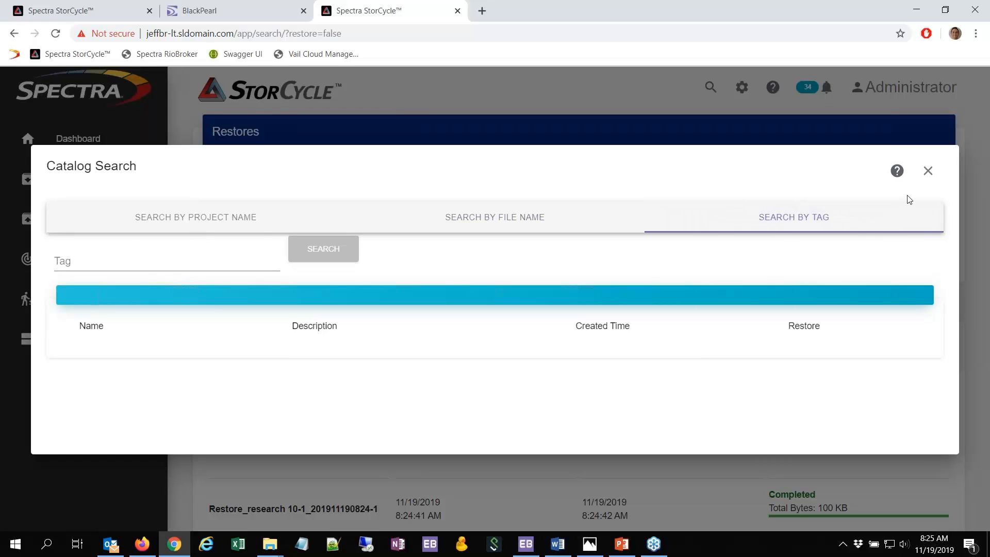
left_click(929, 170)
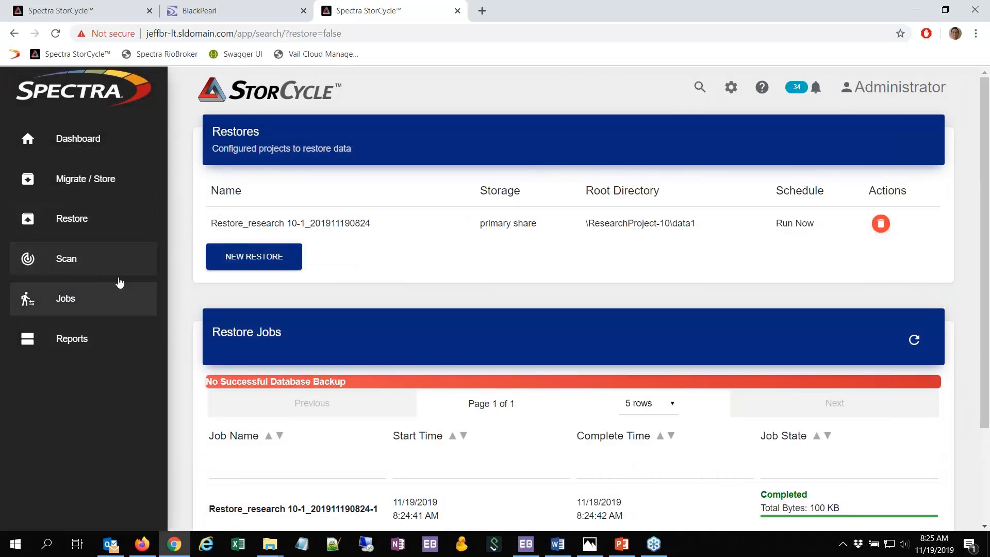
- Review the recent jobs list and the Cost Savings by Department report, and close the report
left_click(80, 305)
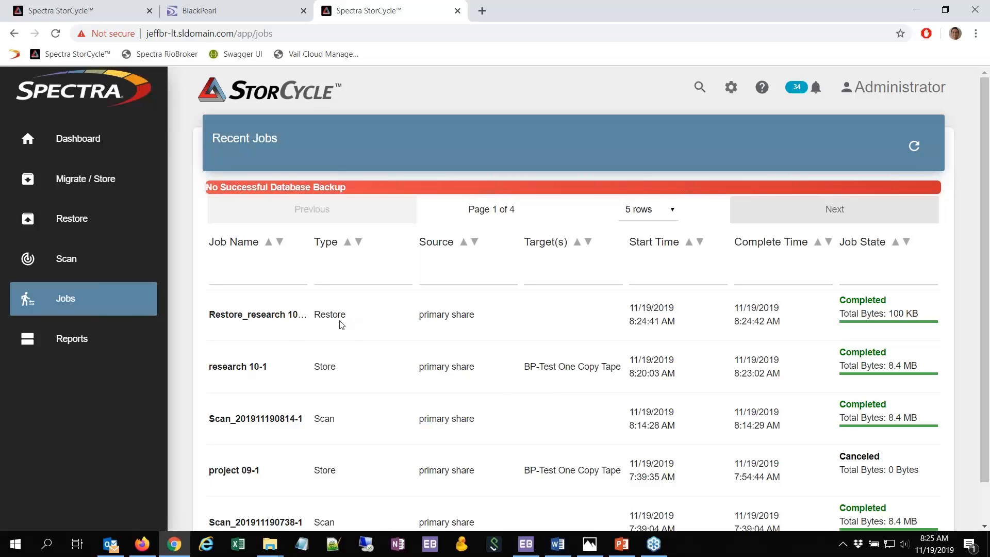
left_click(75, 344)
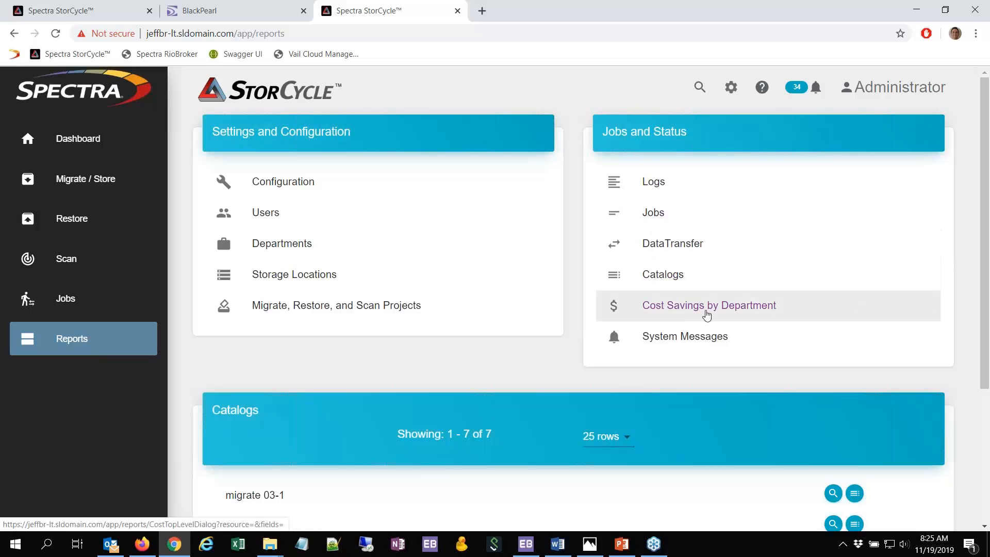
left_click(706, 308)
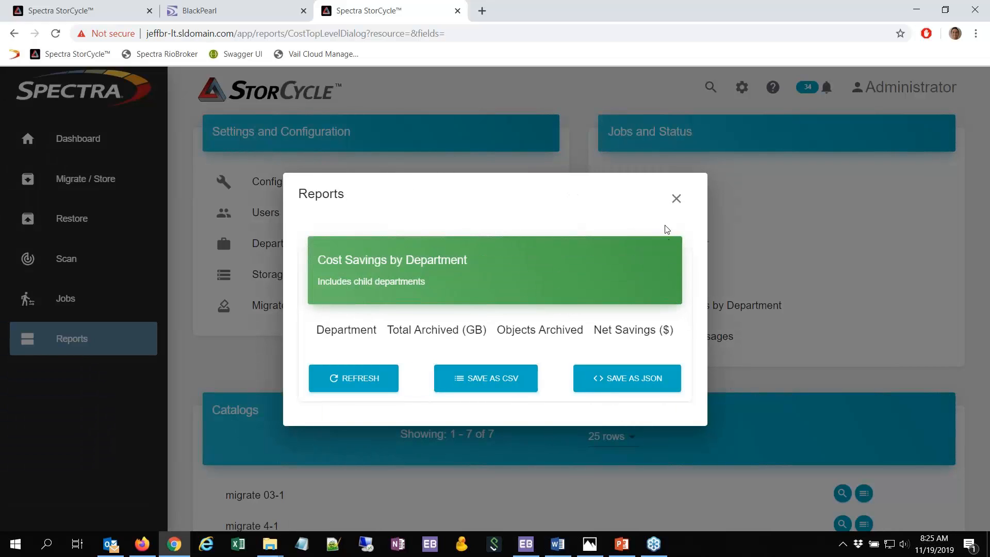
left_click(676, 198)
- List the files in the migrate 03-1 catalog and save the report as JSON
scroll(557, 319, "down", 1)
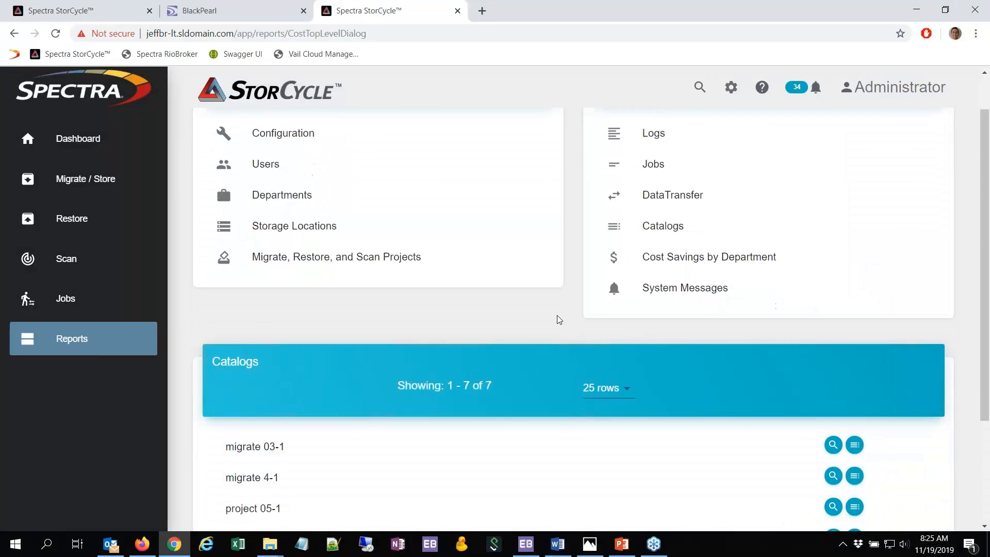
scroll(557, 320, "down", 3)
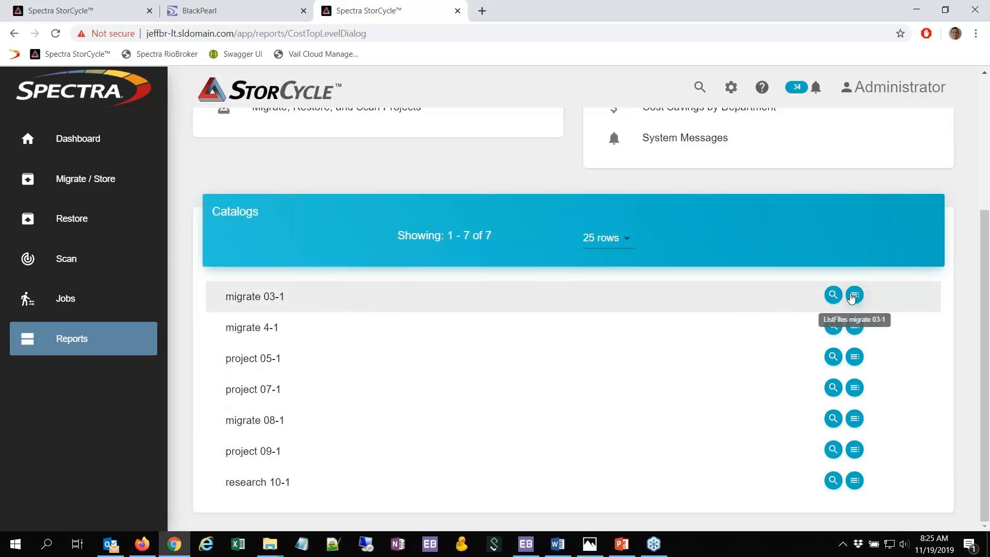
left_click(856, 297)
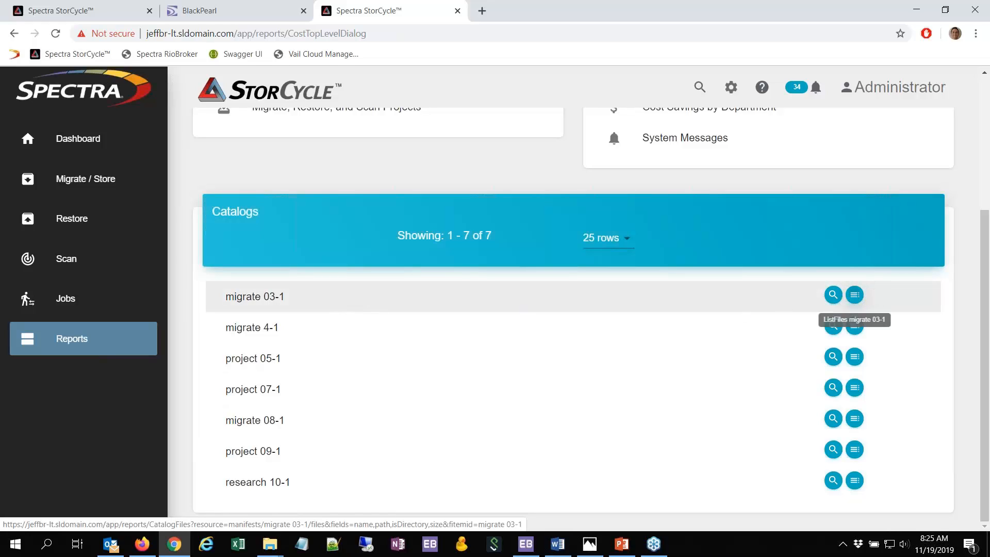
scroll(541, 338, "down", 15)
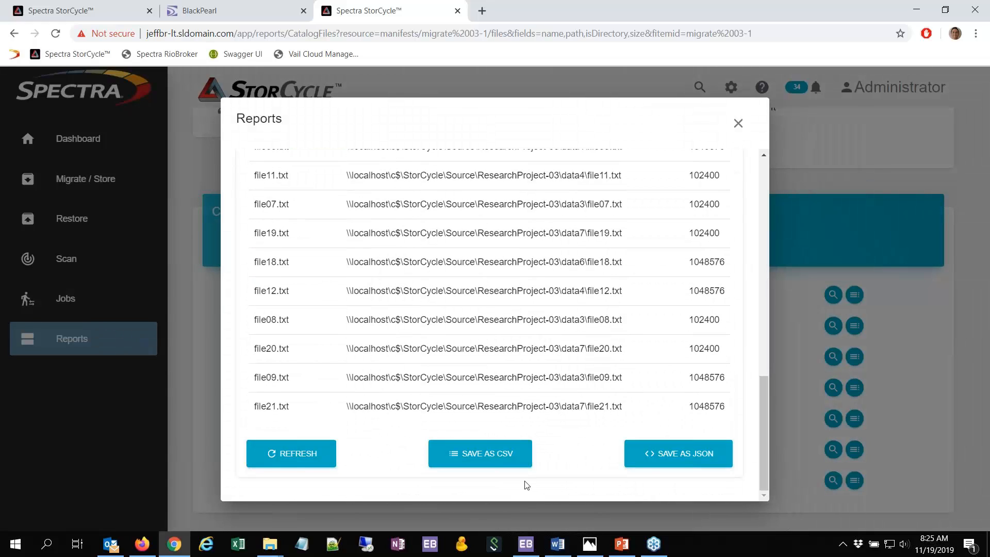
left_click(686, 454)
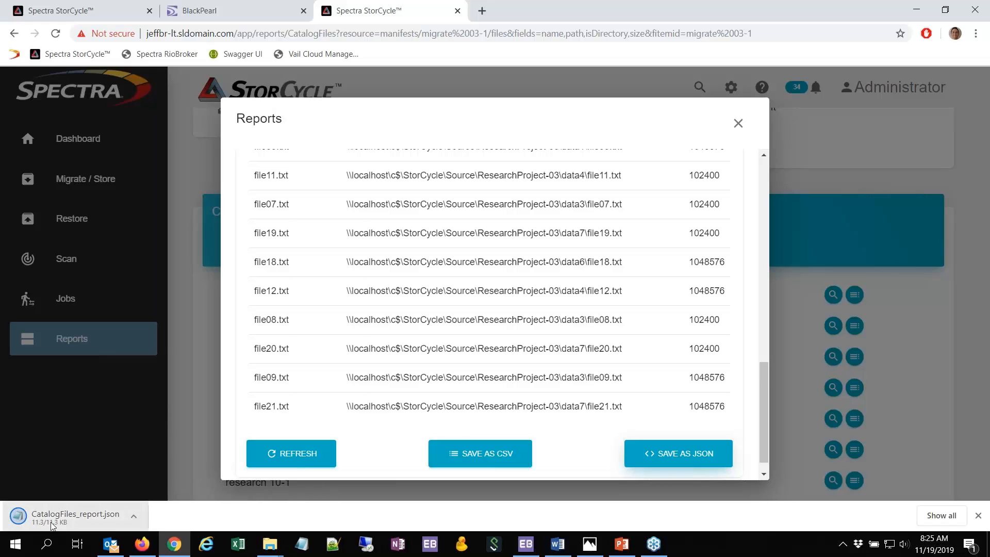
- Examine the downloaded CatalogFiles_report.json, and close both the file and the catalog report
left_click(51, 523)
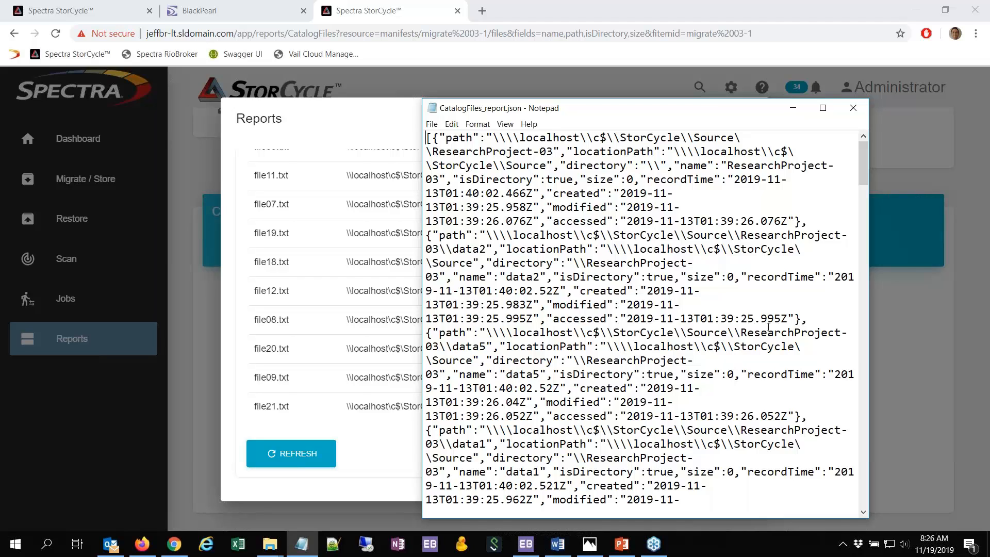
left_click(854, 108)
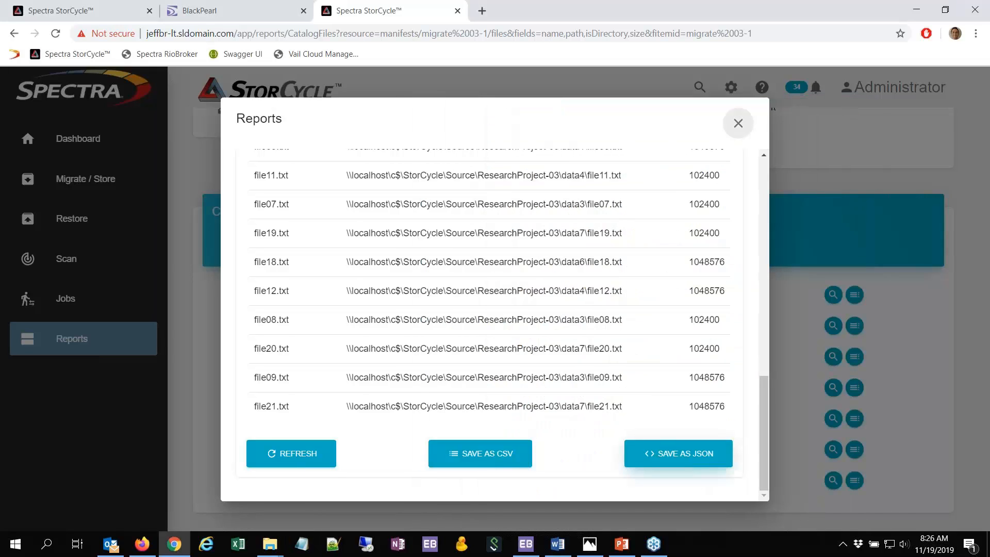
left_click(739, 123)
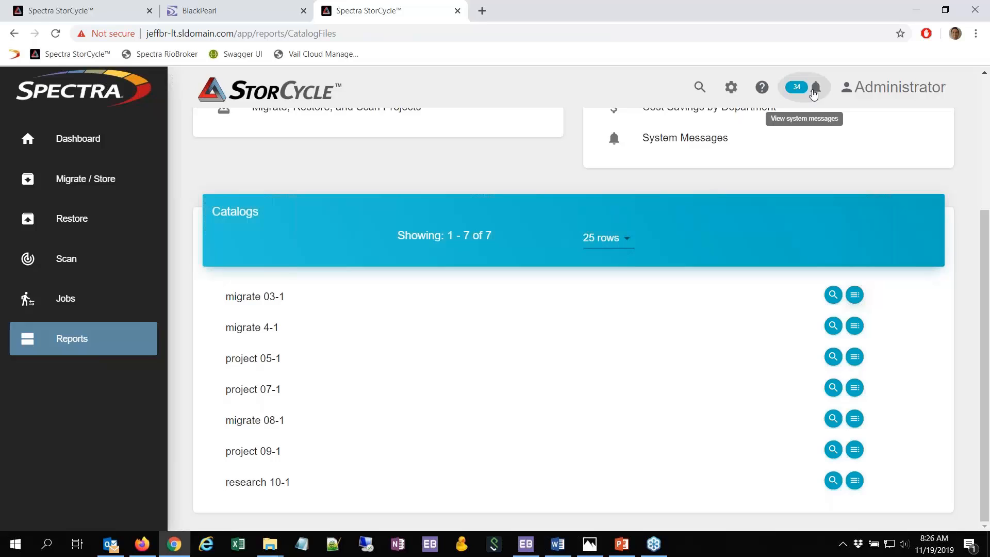
- Review the unread system messages and the restore and migrate job notification emails in Outlook, and return to StorCycle in Chrome
left_click(814, 91)
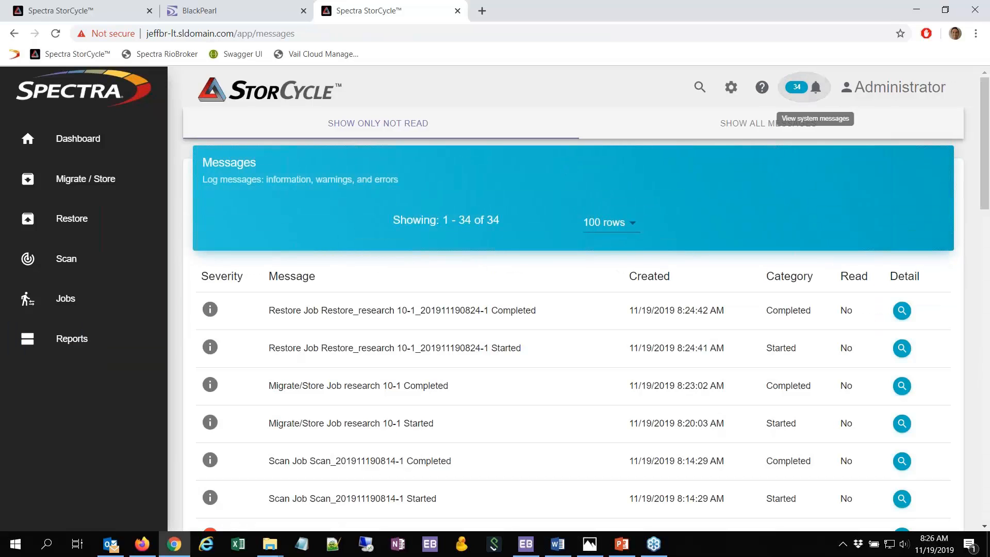
left_click(115, 549)
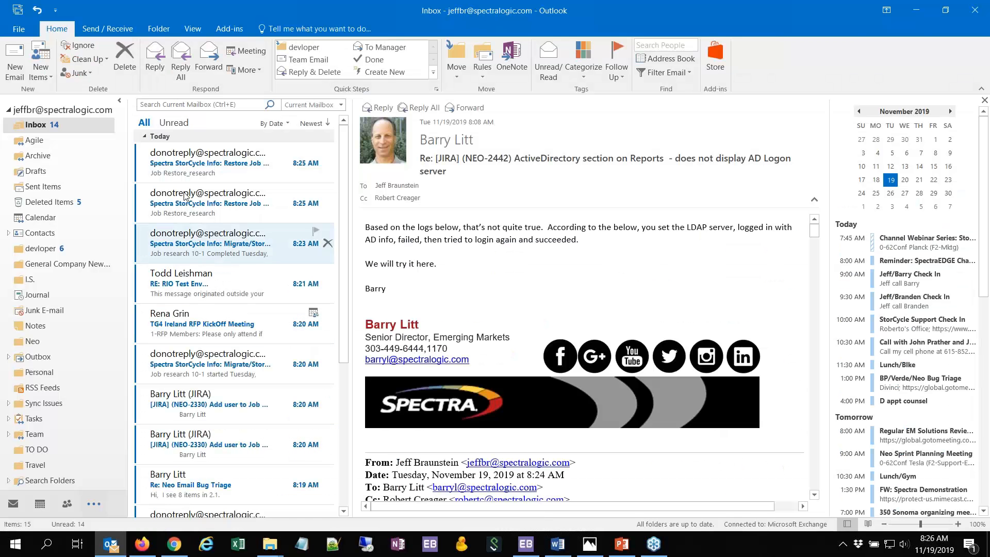
left_click(186, 163)
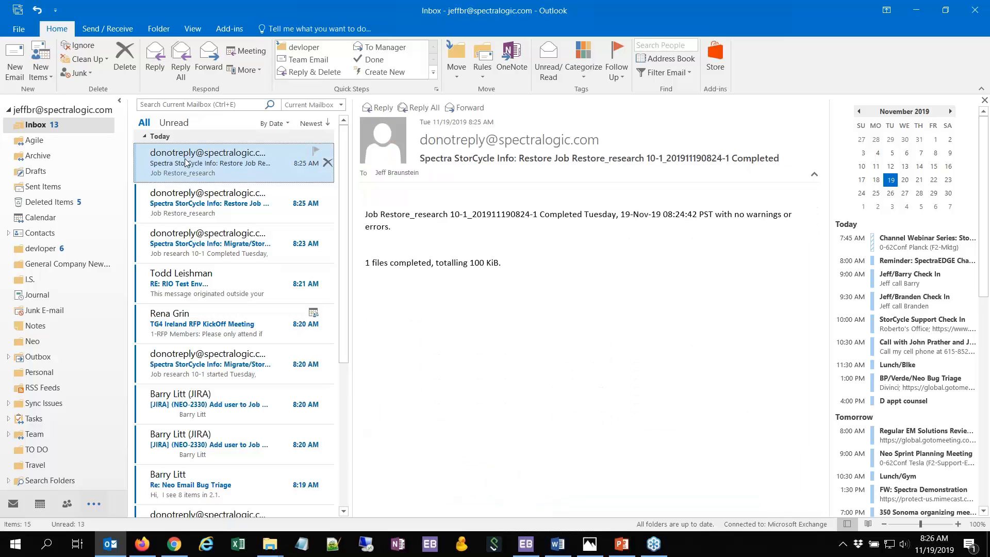
left_click(206, 246)
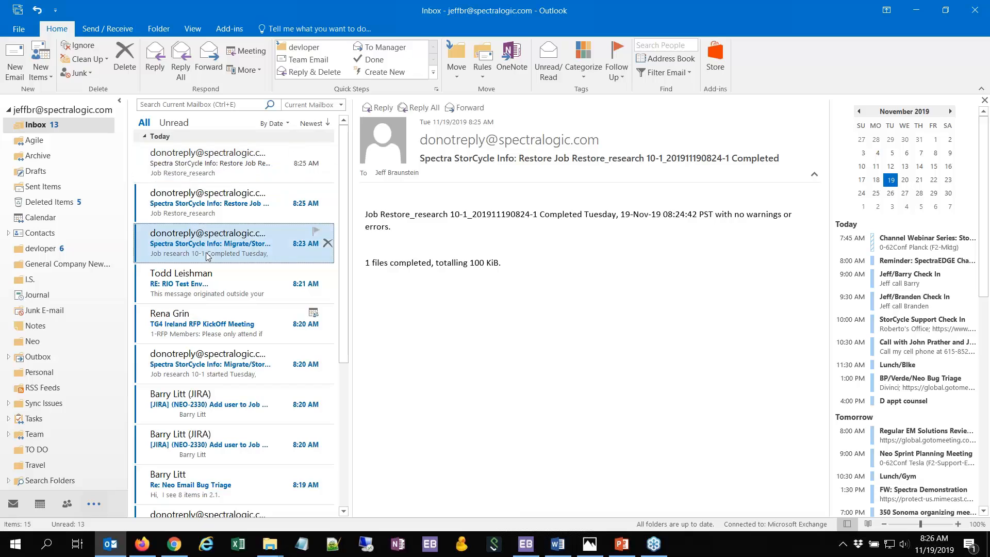
left_click(206, 364)
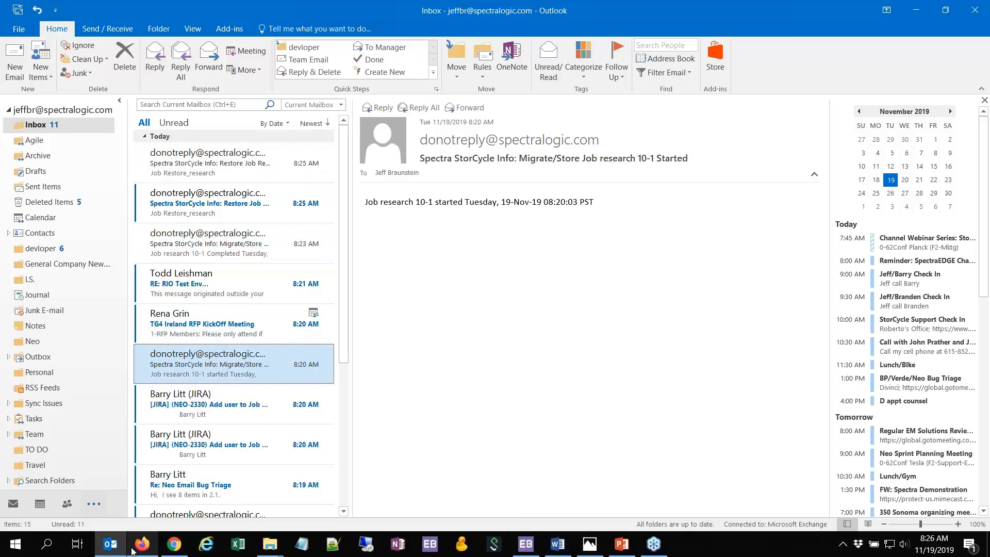
left_click(177, 548)
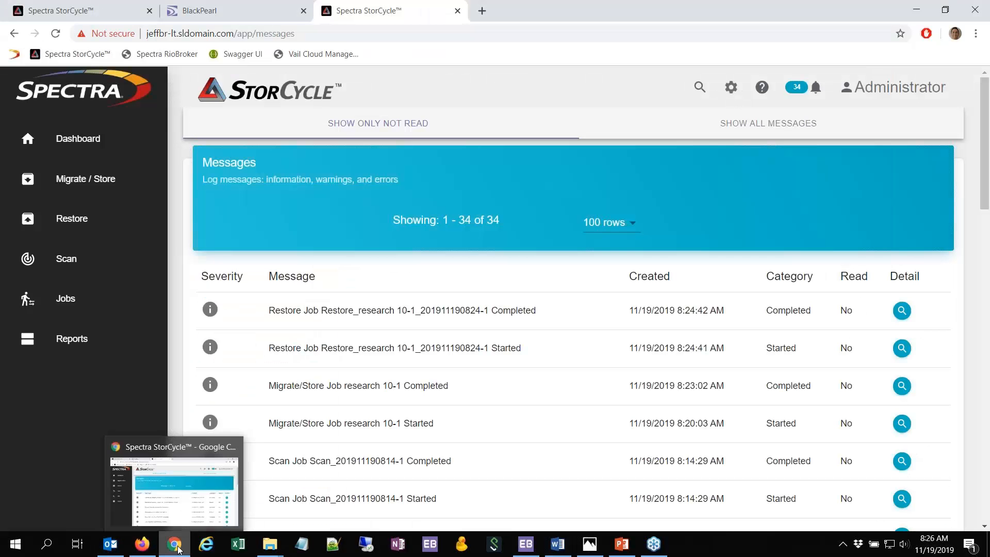
mouse_move(269, 551)
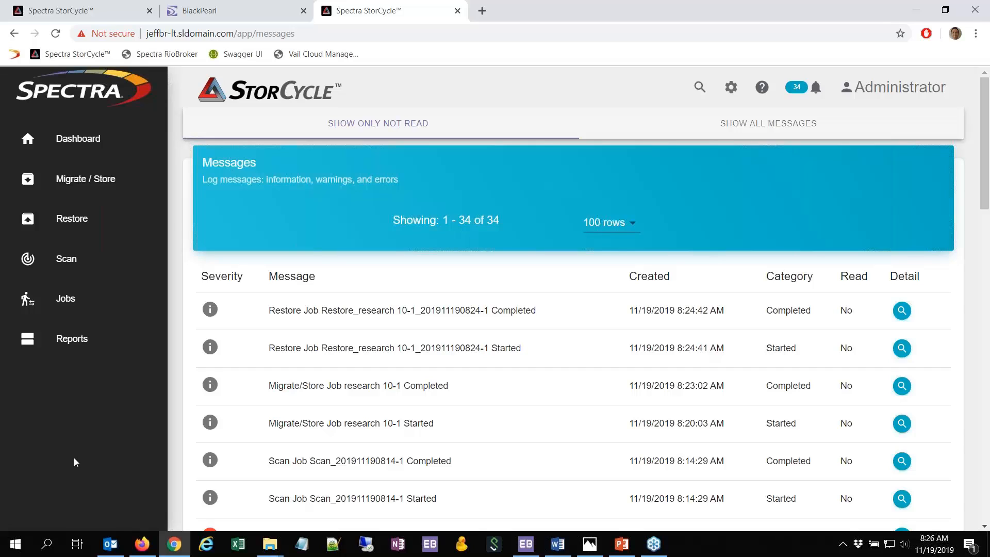
- Review the dashboard and the Active Directory settings
left_click(76, 138)
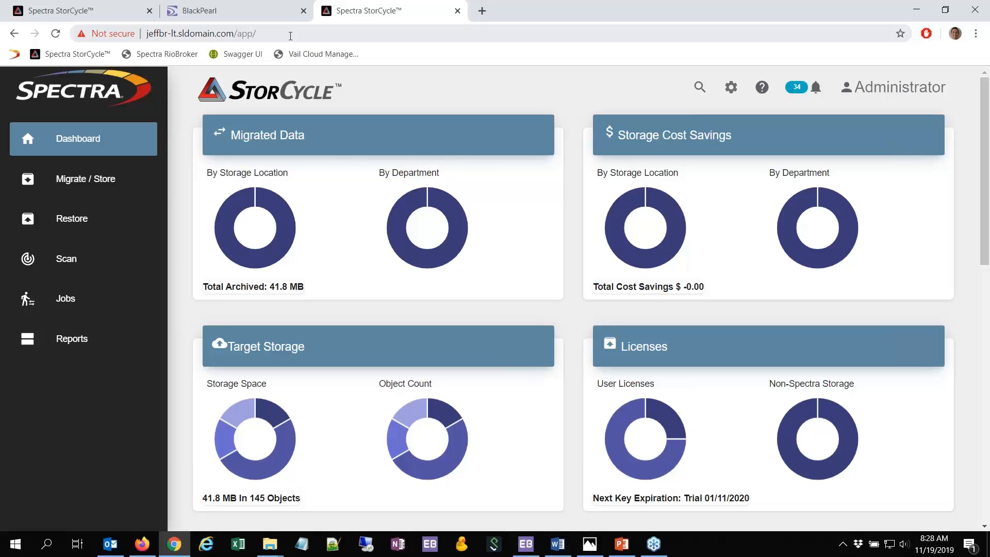
left_click(731, 87)
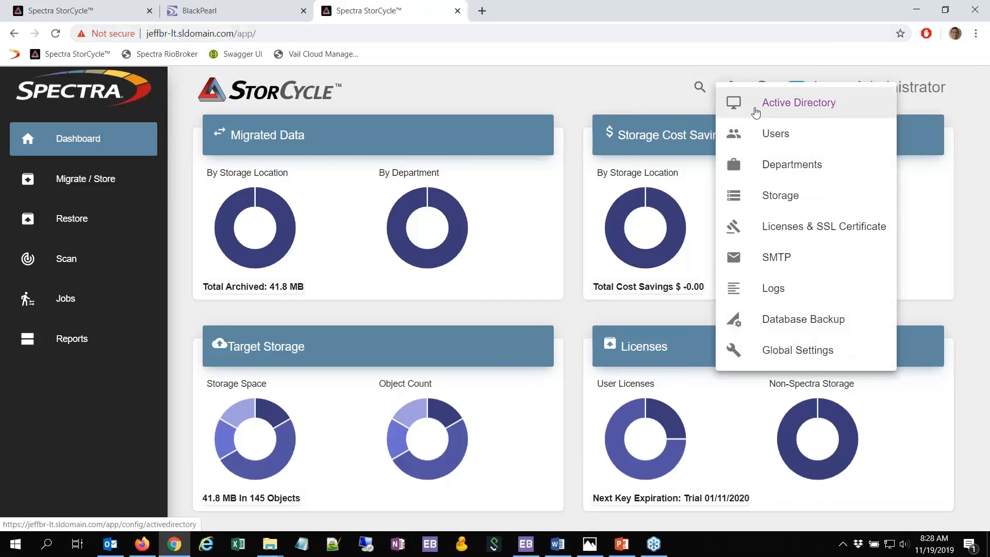
left_click(756, 113)
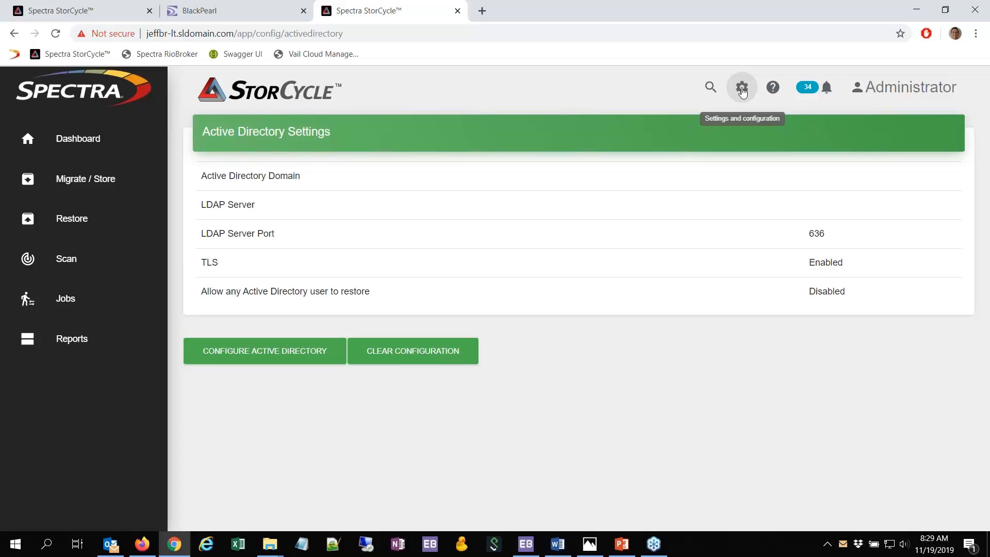
- Examine the system users and the departments configuration pages
left_click(742, 89)
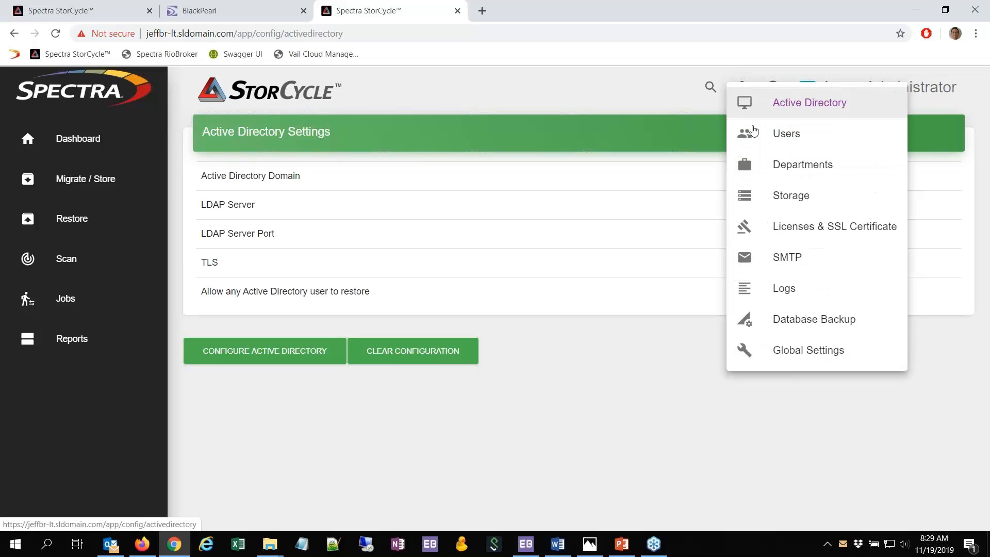
left_click(757, 142)
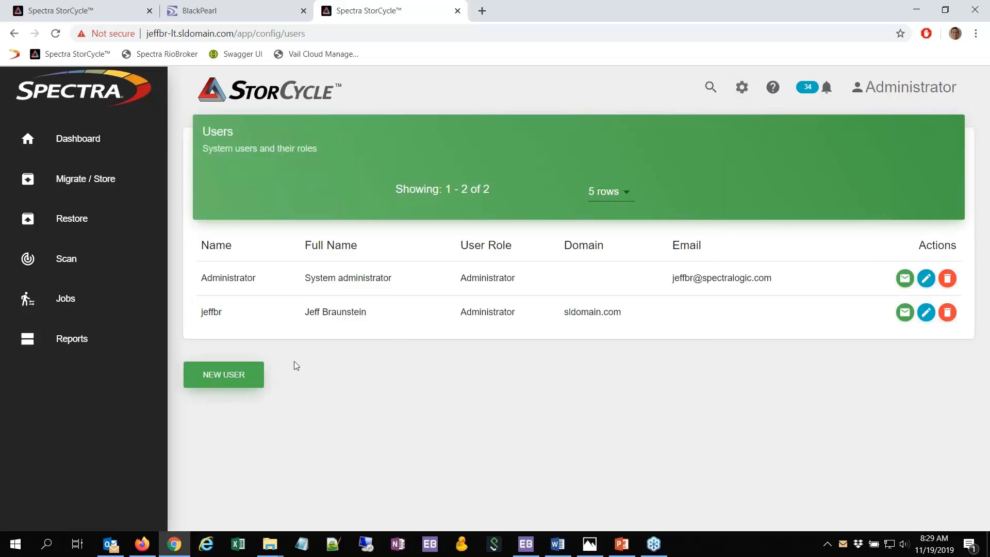
left_click(742, 87)
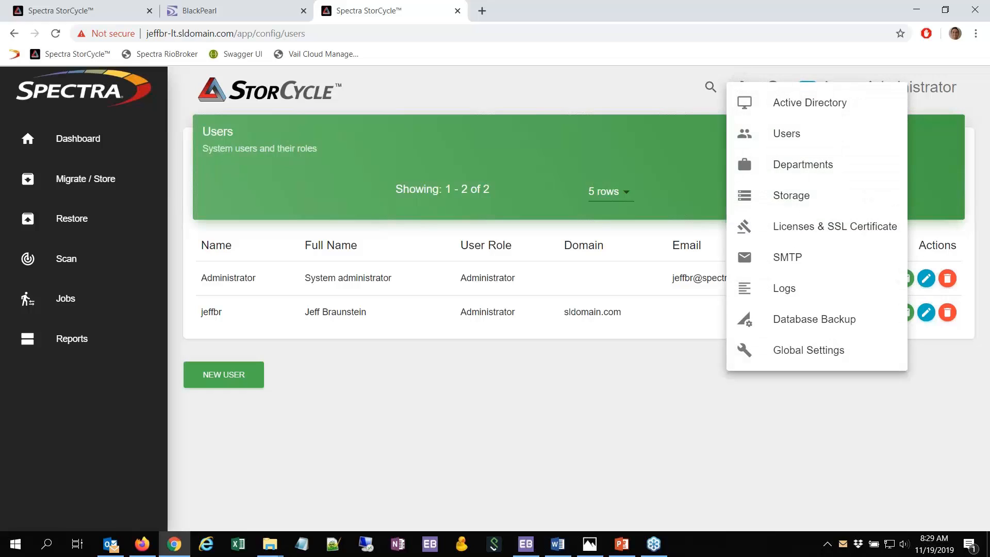
left_click(752, 176)
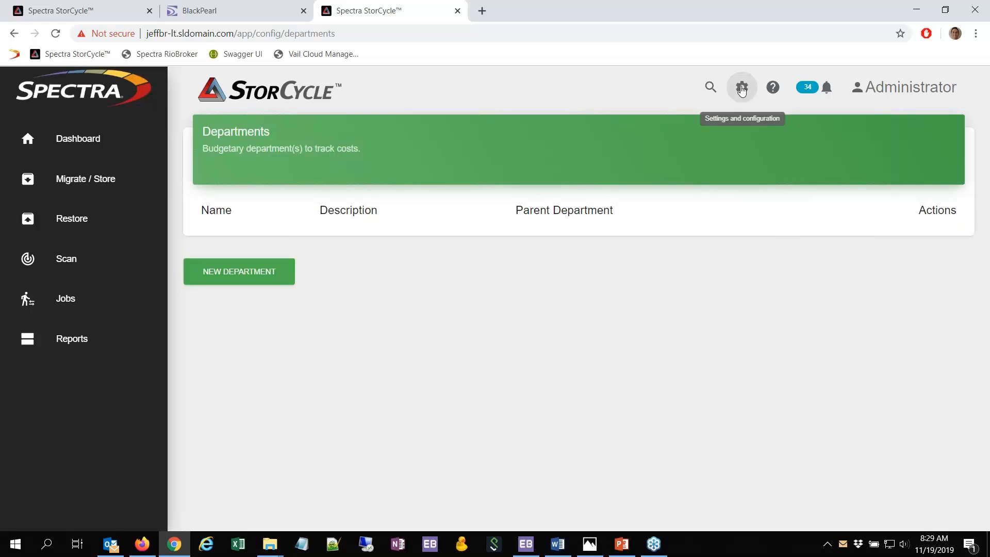
- Look over the available configuration pages, check the restore job completion email in Outlook, and return to StorCycle in Chrome
left_click(742, 89)
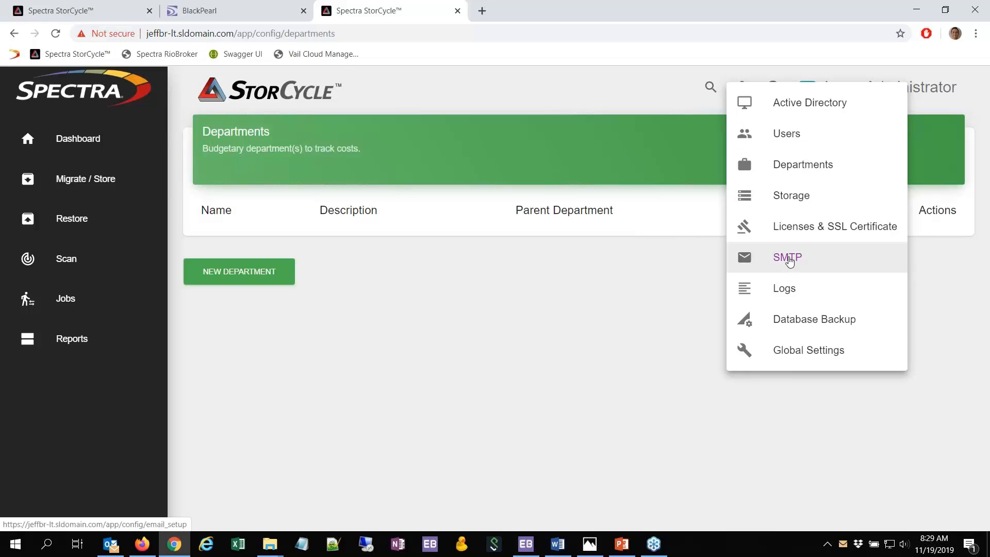
left_click(111, 544)
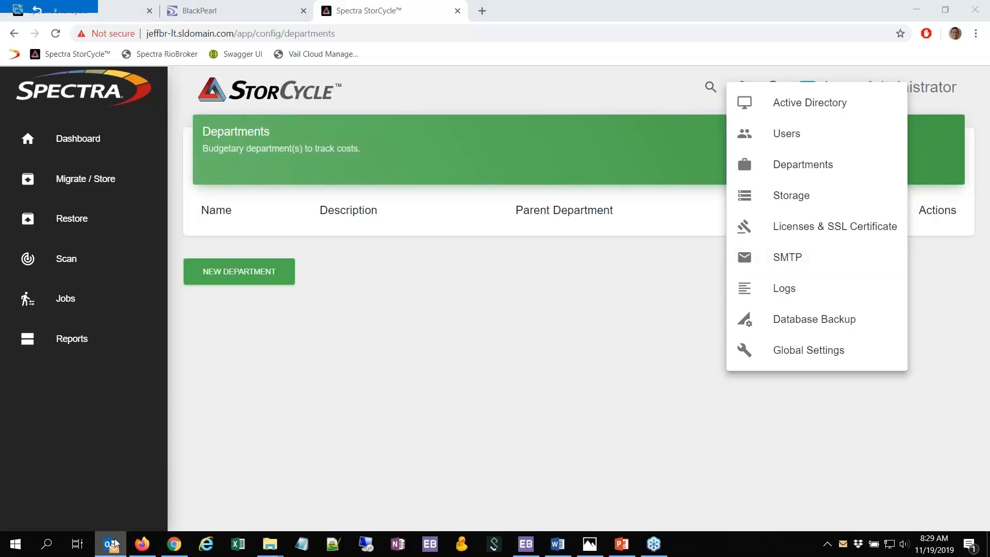
left_click(217, 196)
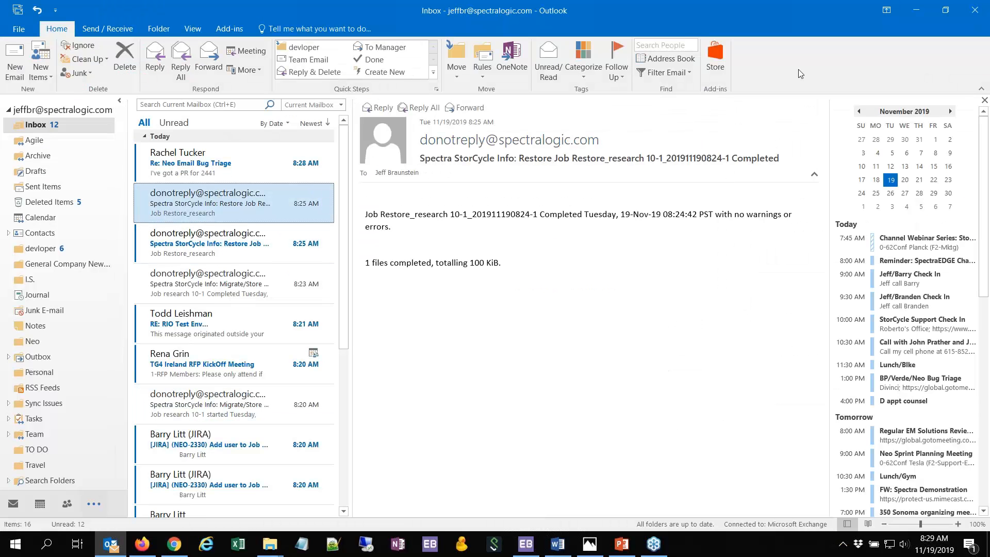
left_click(917, 10)
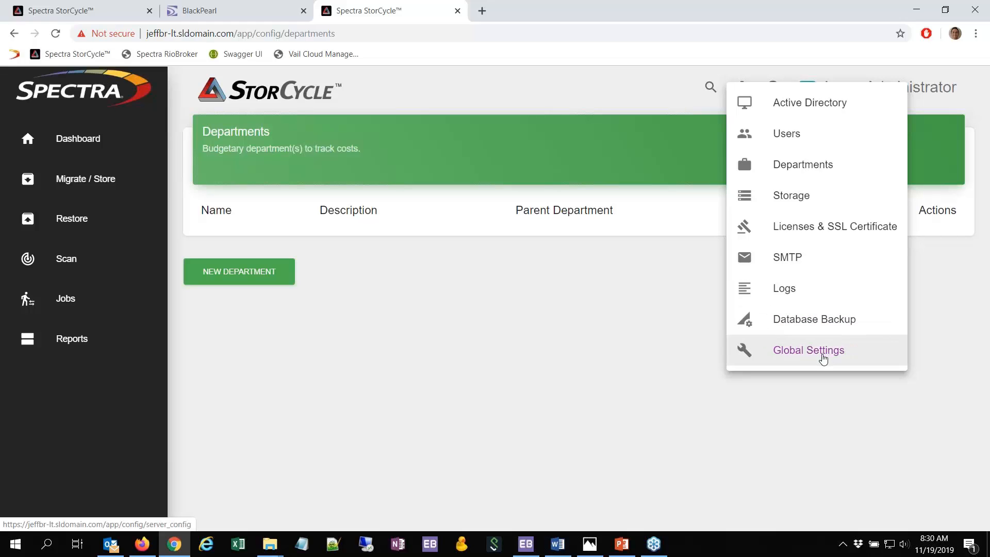
- Review the currency, file age method and session timeout in the global settings, and return to the dashboard
left_click(824, 356)
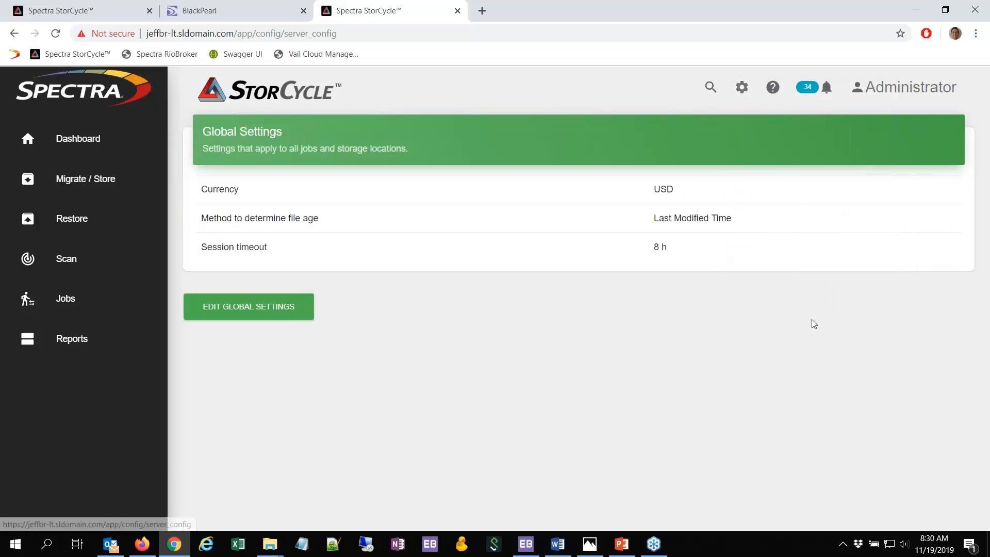
left_click_drag(654, 189, 673, 189)
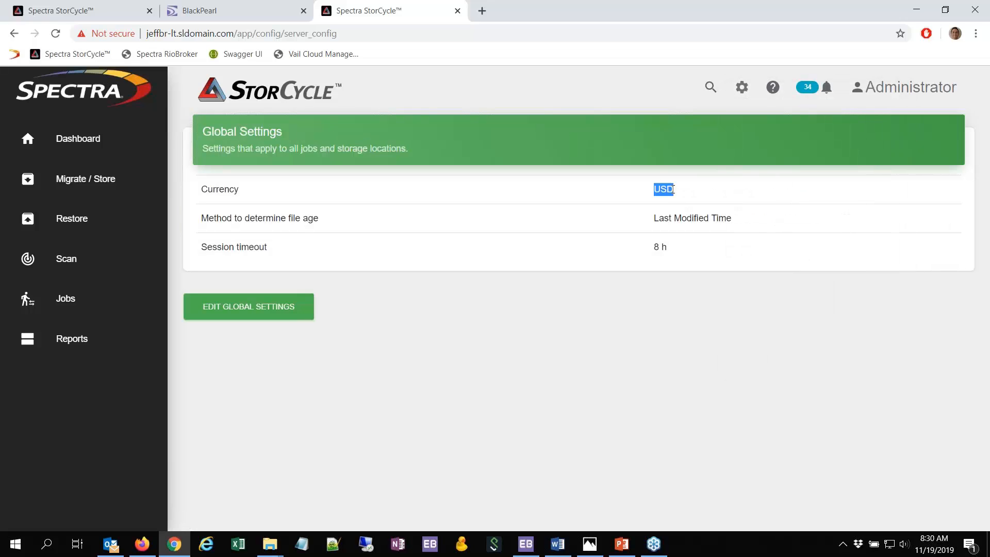
left_click_drag(201, 218, 342, 217)
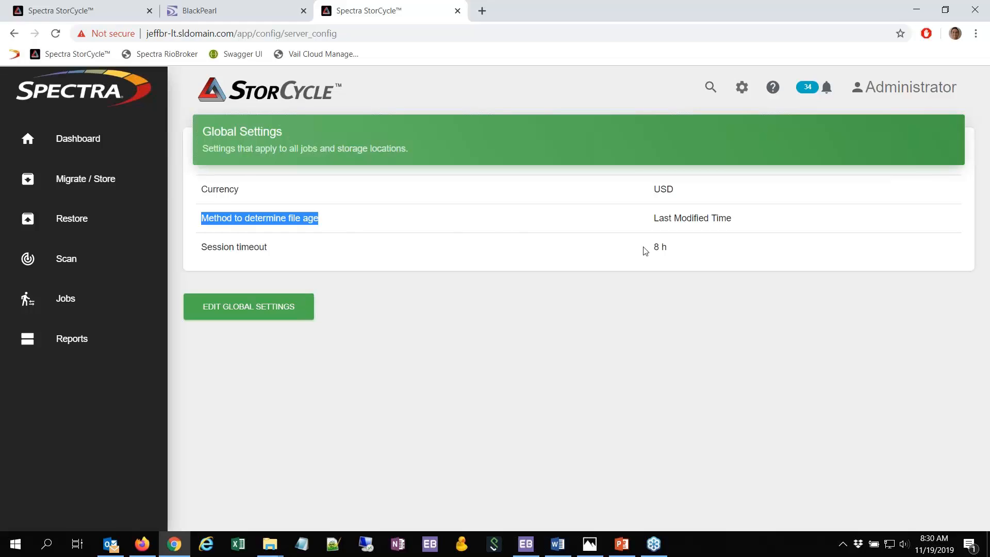
left_click_drag(645, 249, 676, 252)
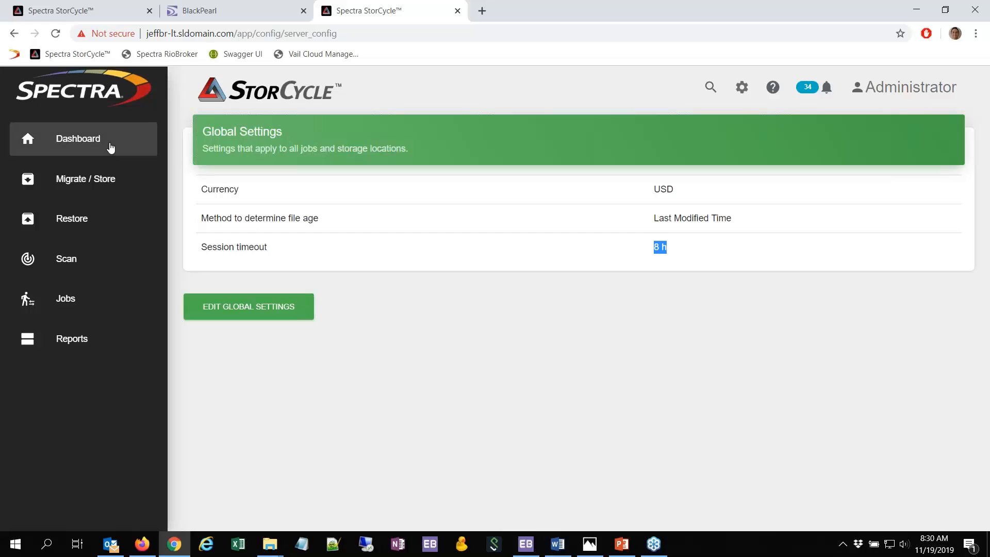
left_click(110, 148)
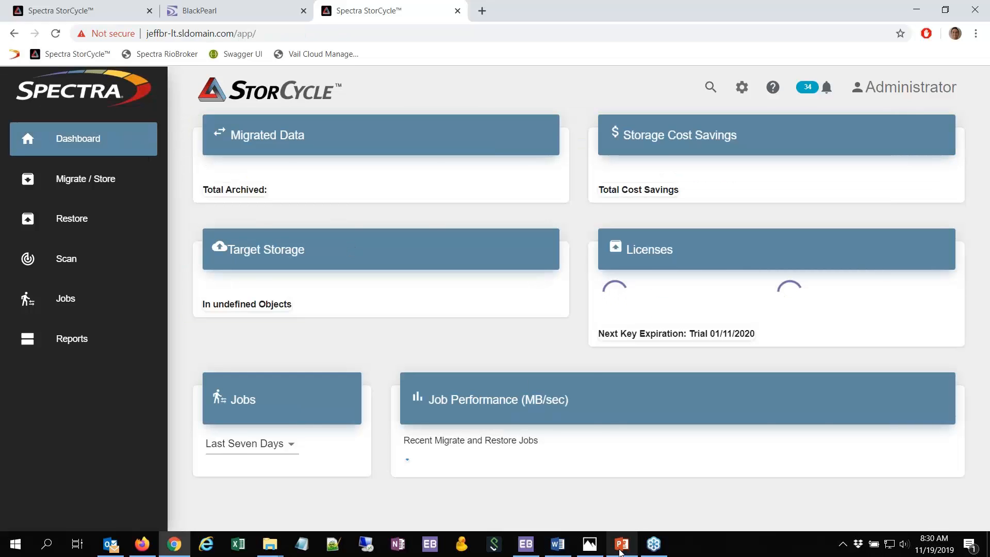
- Switch to the StorCycle webinar presentation in PowerPoint and start the slide show from the Demonstration slide
left_click(622, 548)
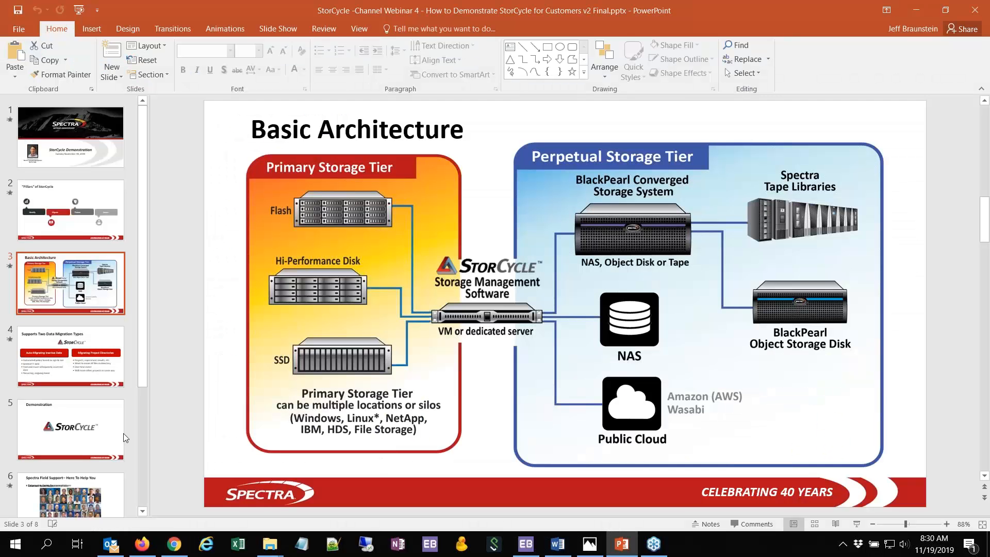
left_click(101, 436)
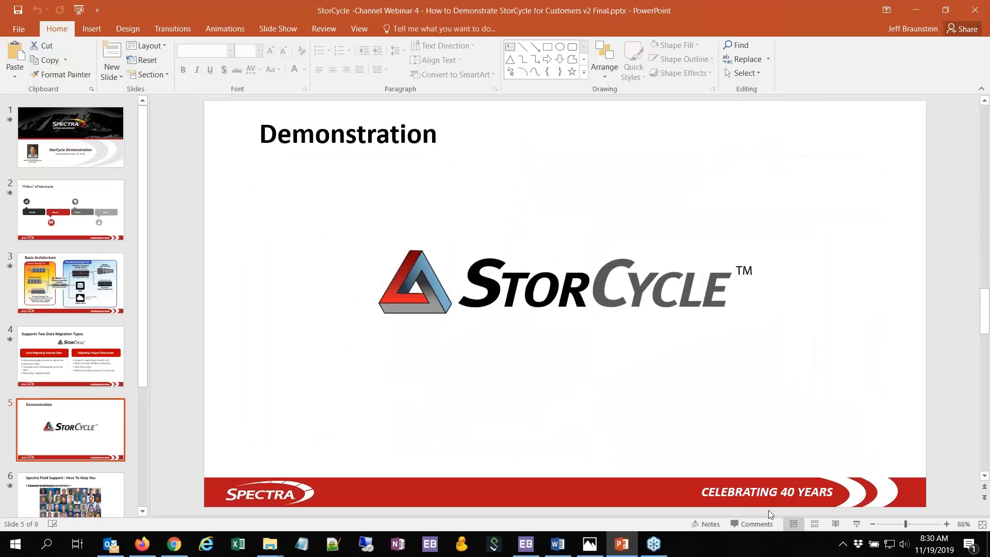
left_click(858, 524)
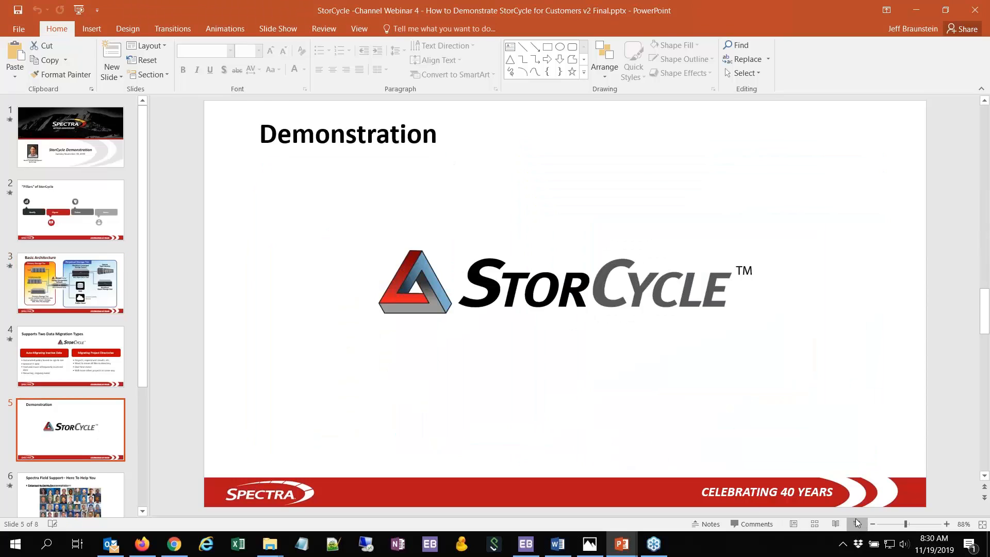